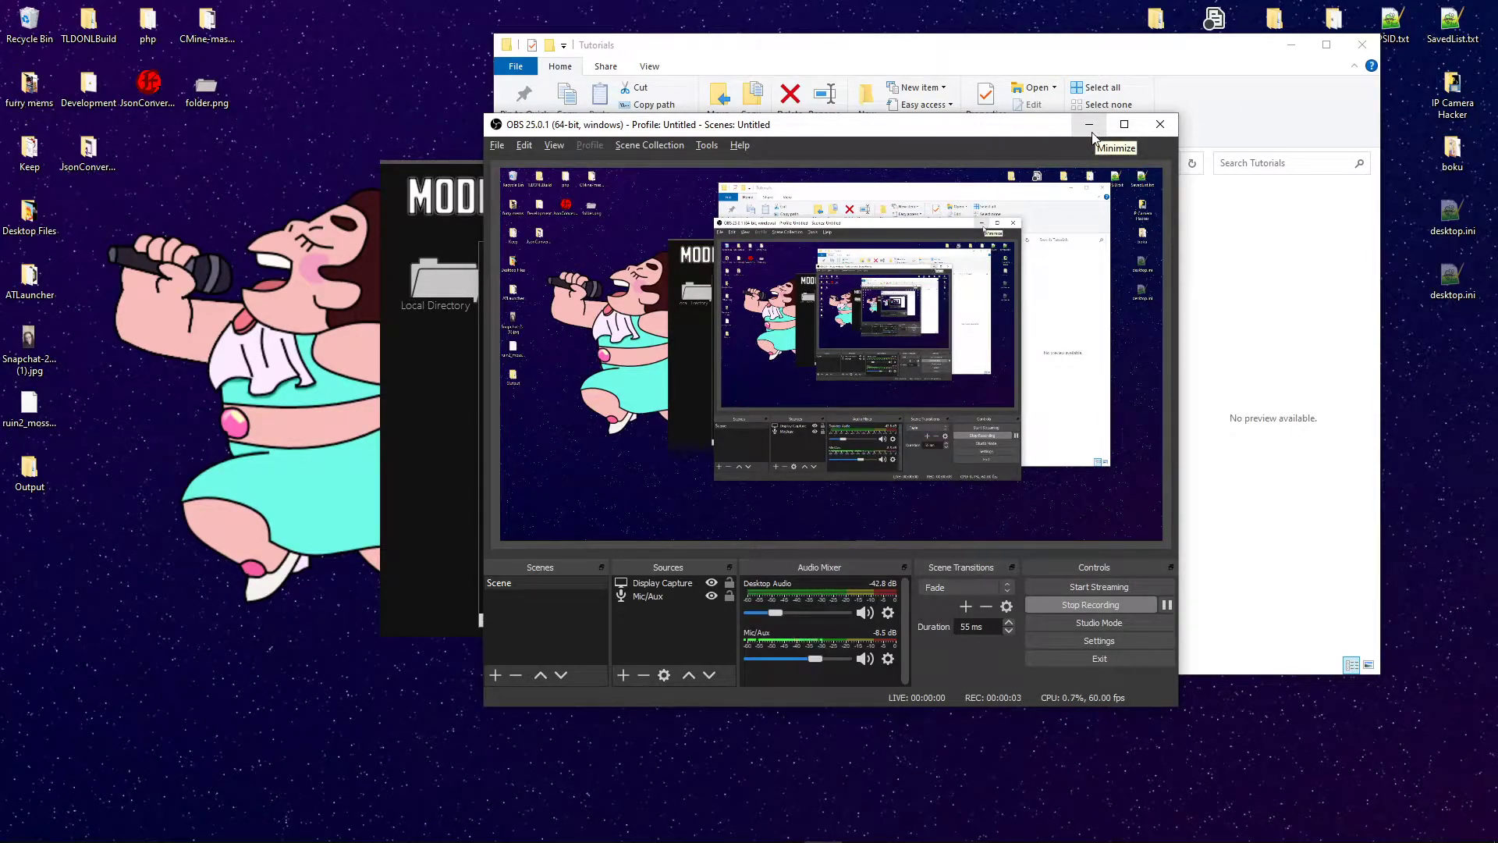
Step: Open the Mcs folder in Tutorials and rename Lobby.mcs to GAMEDATA without an extension, accepting the extension change
click(1090, 129)
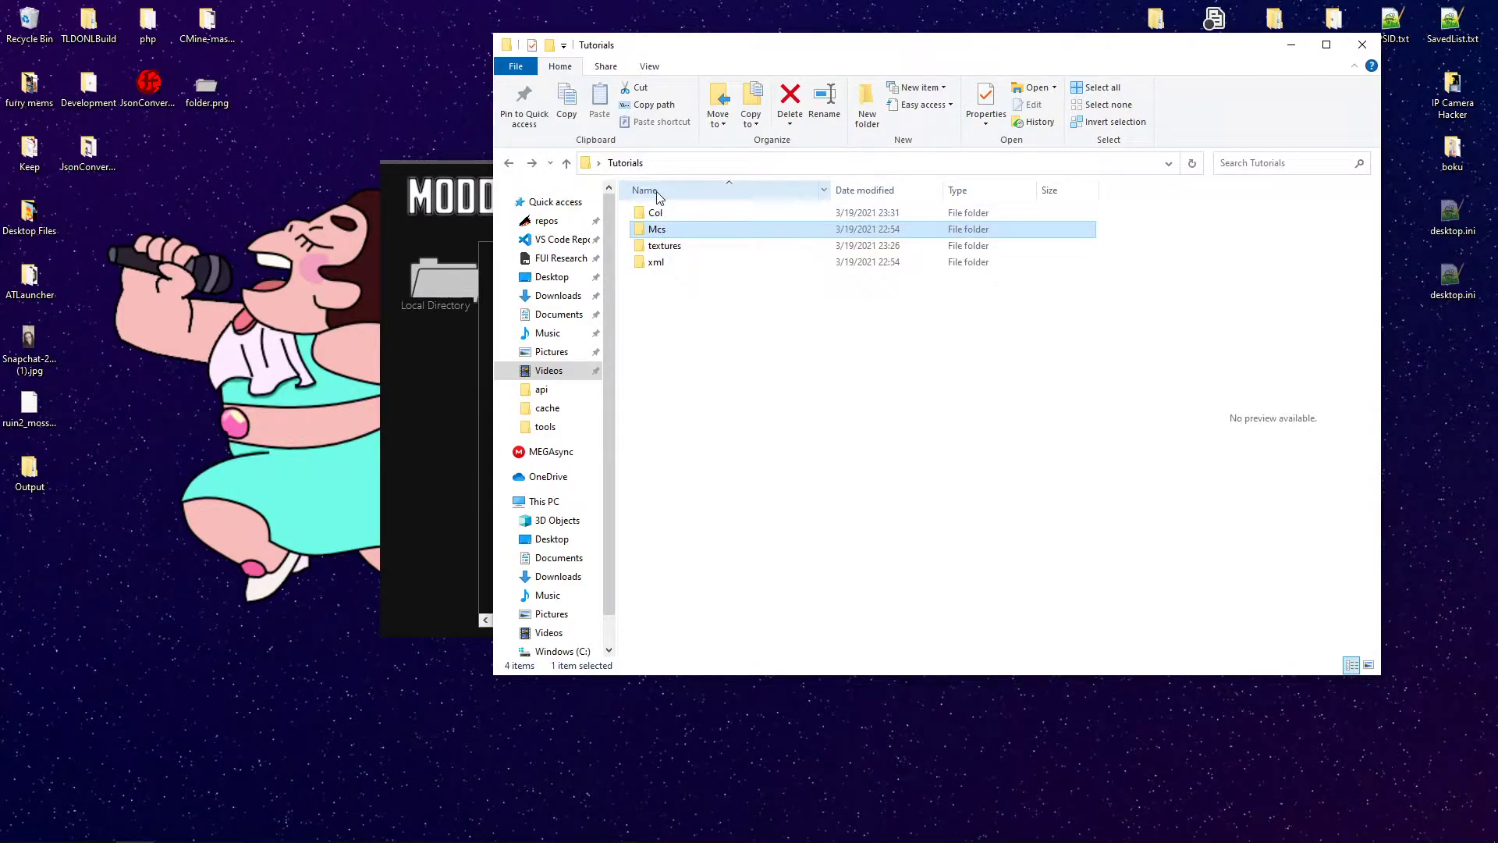
mouse_move(674, 231)
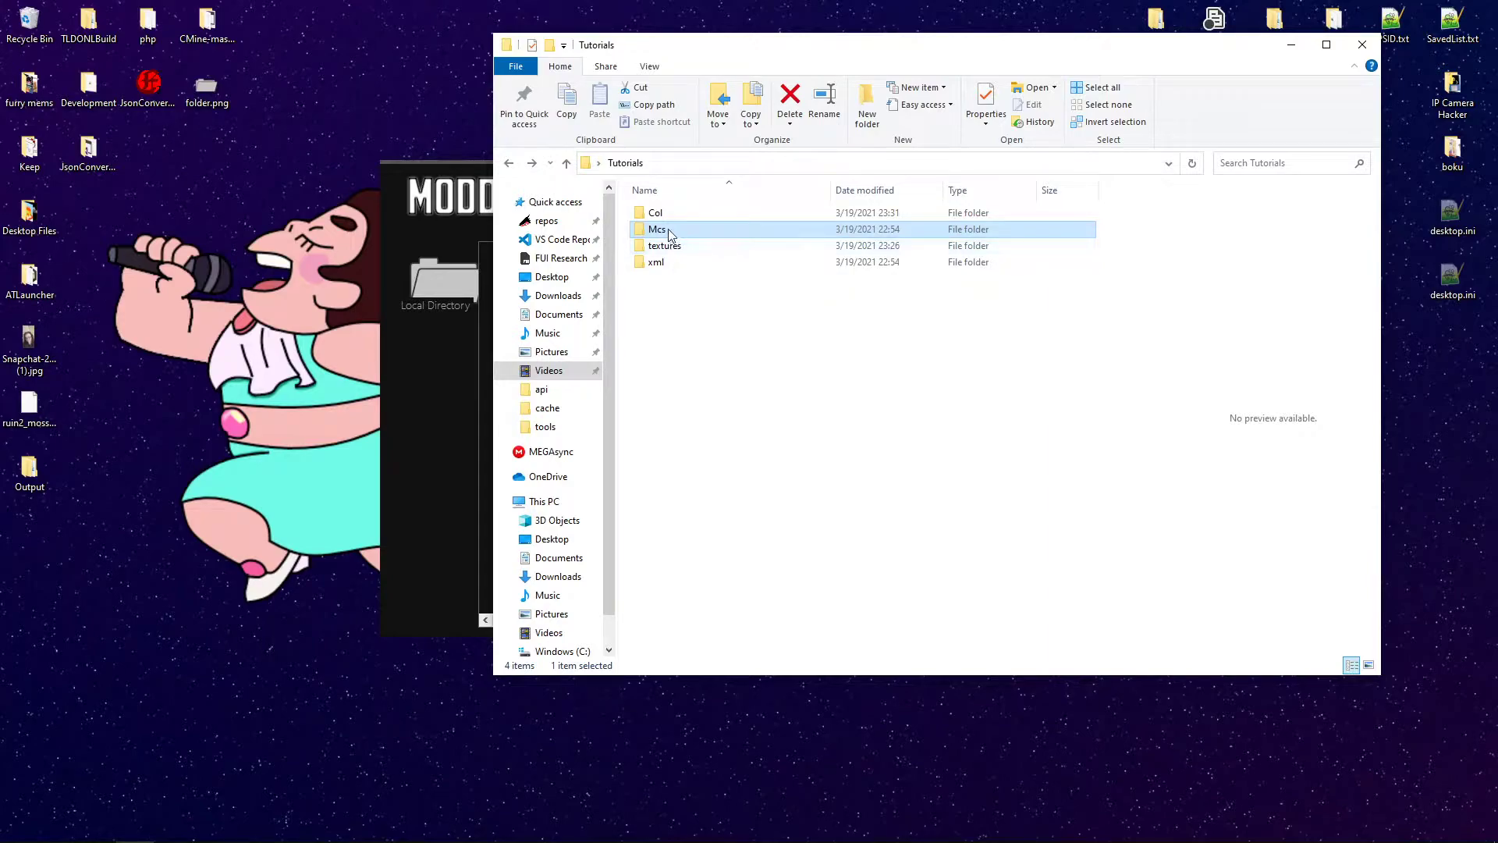
double_click(664, 230)
click(671, 218)
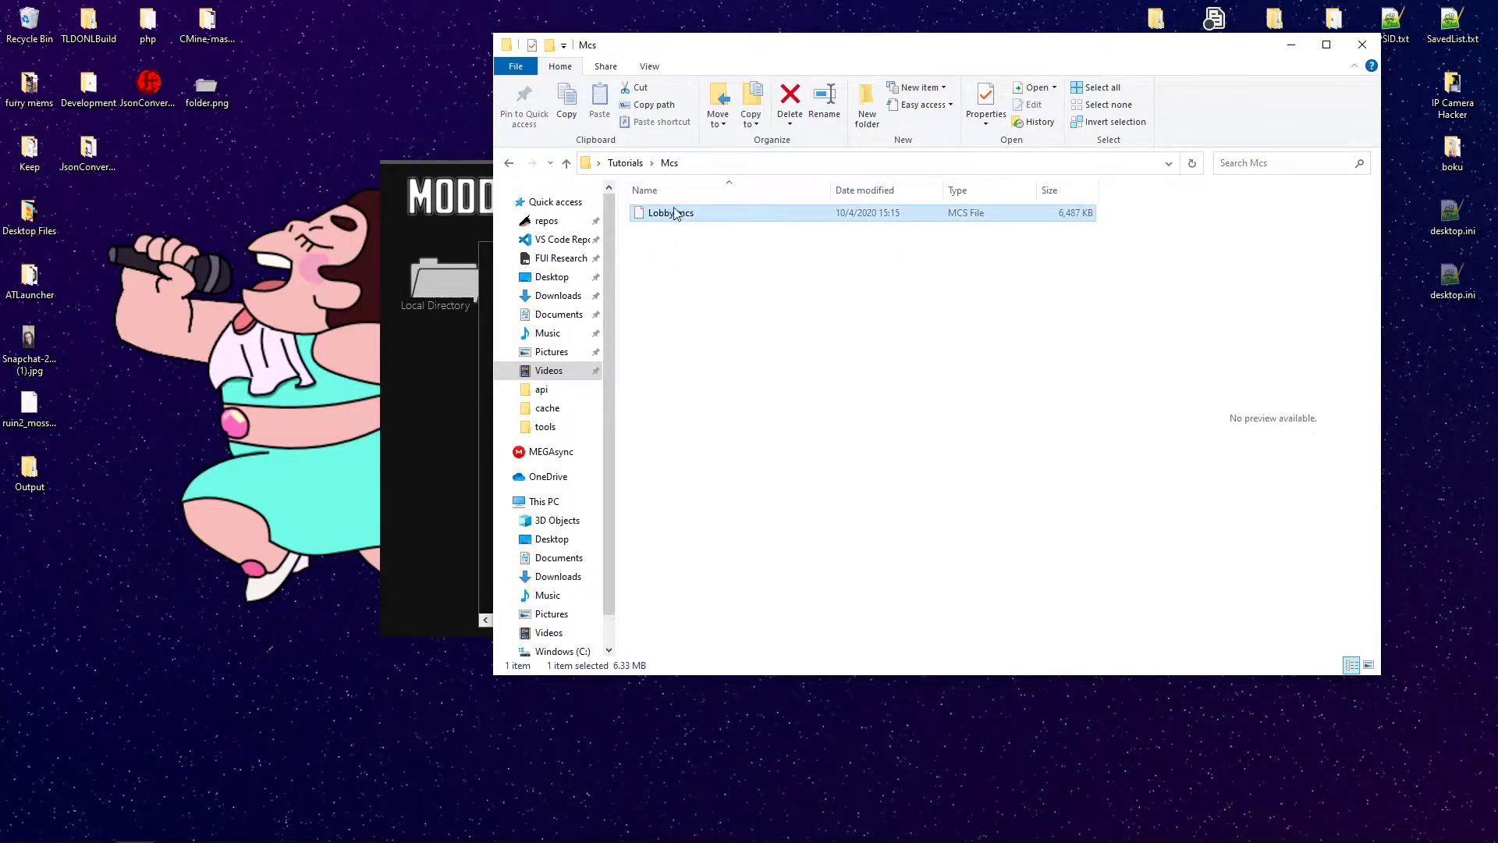
mouse_move(671, 224)
click(650, 213)
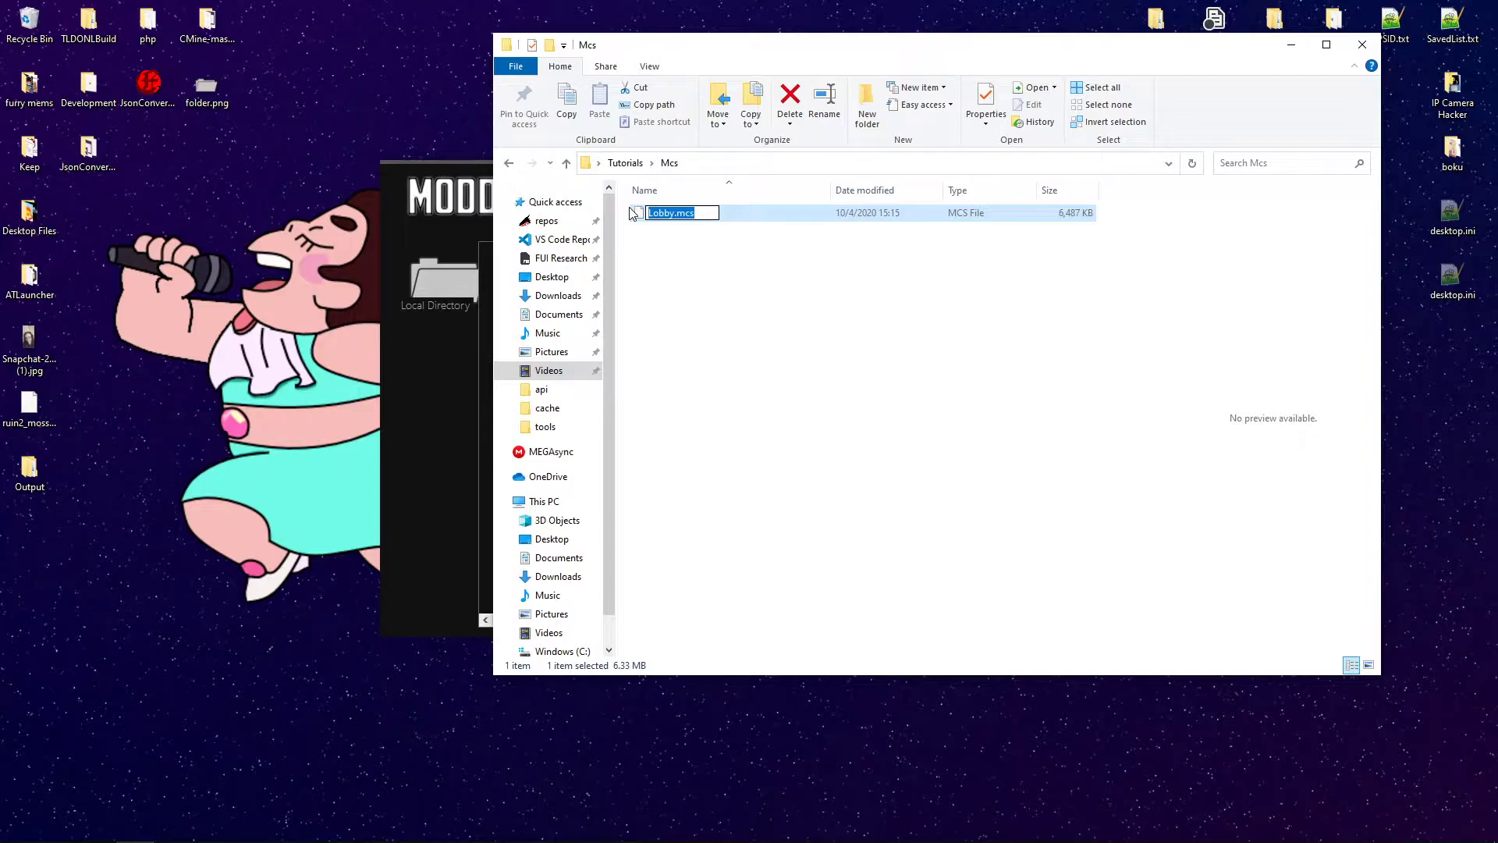
text(GAMEDATA)
key(Return)
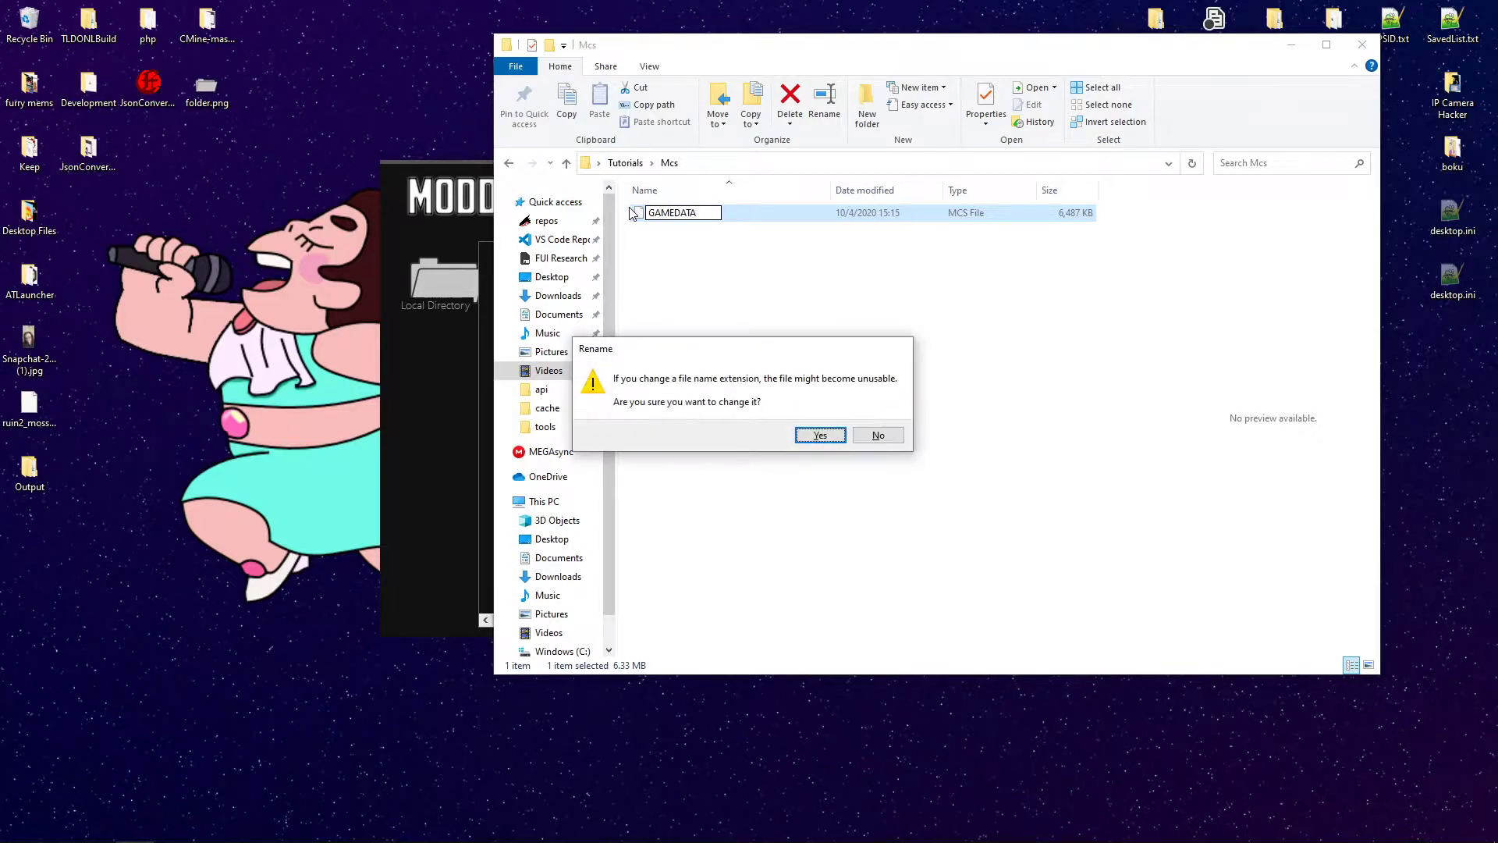
key(Return)
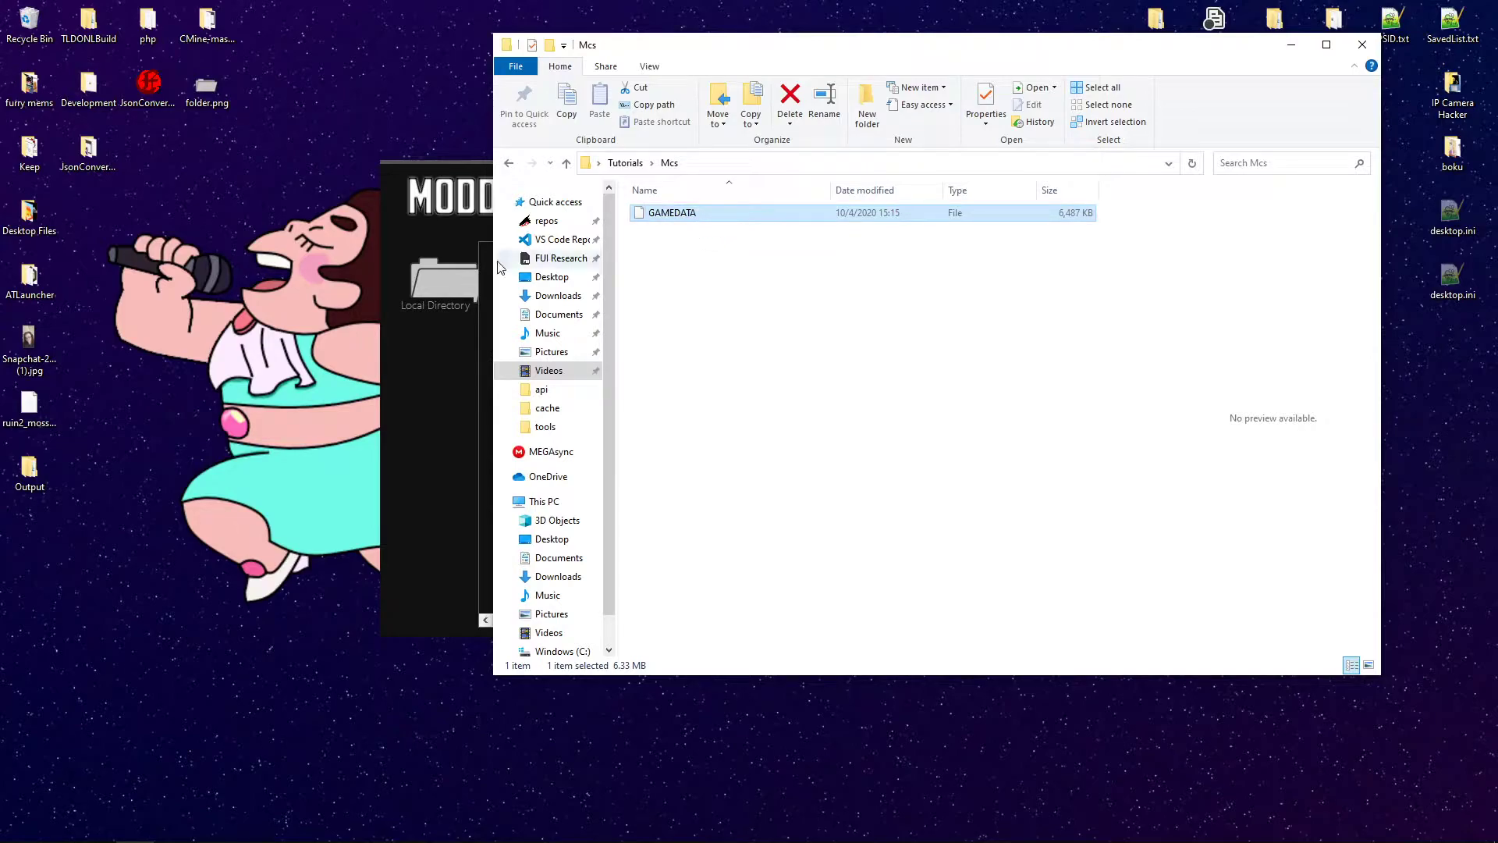
Step: Launch Universal Minecraft Editor from Modding Studio and load the GAMEDATA file from the Mcs folder into it
click(393, 420)
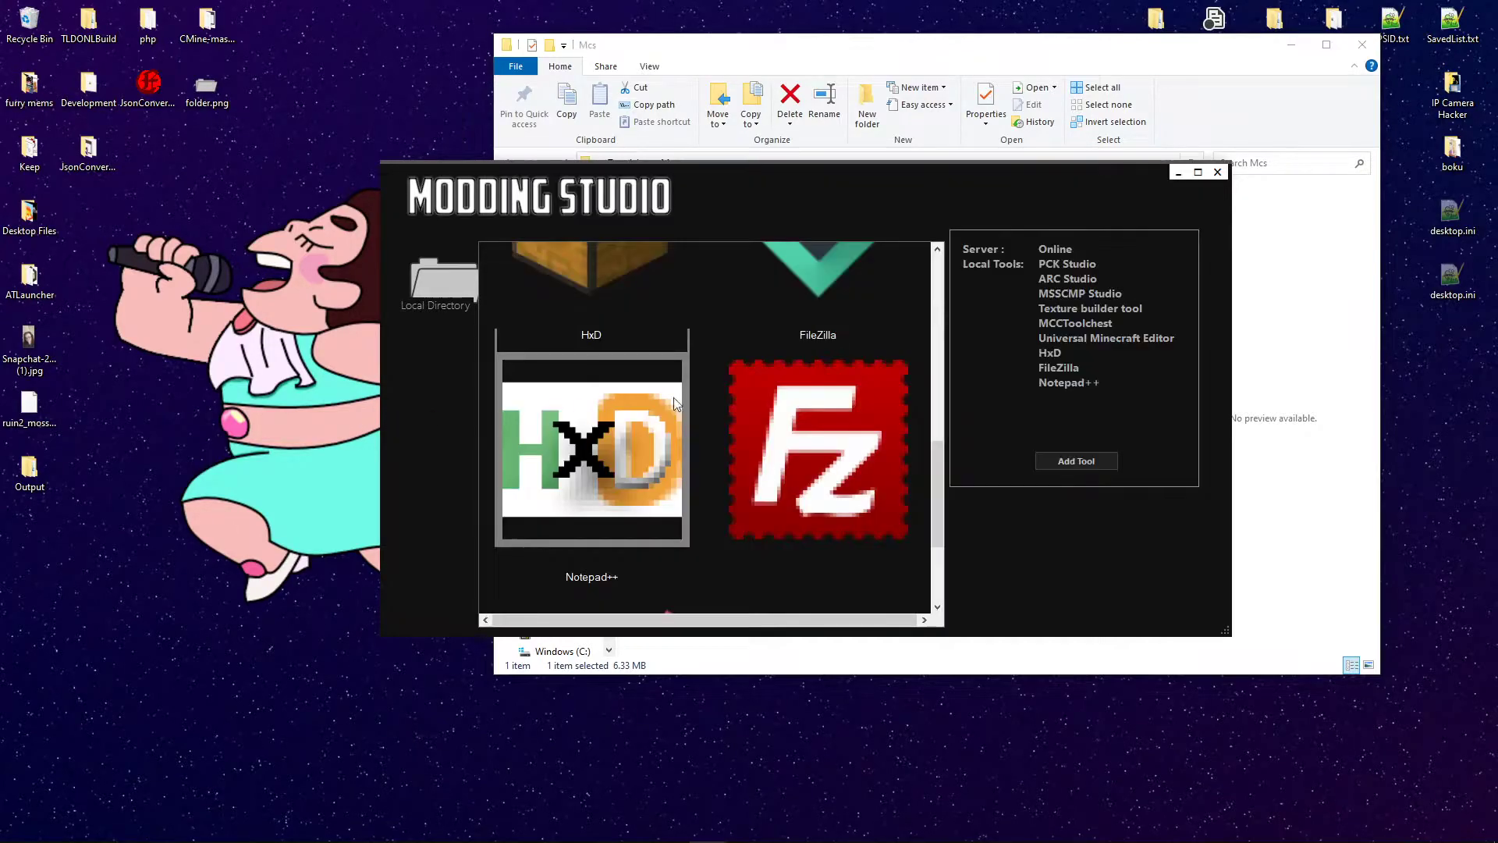
scroll(675, 402, down, 2)
scroll(695, 390, up, 5)
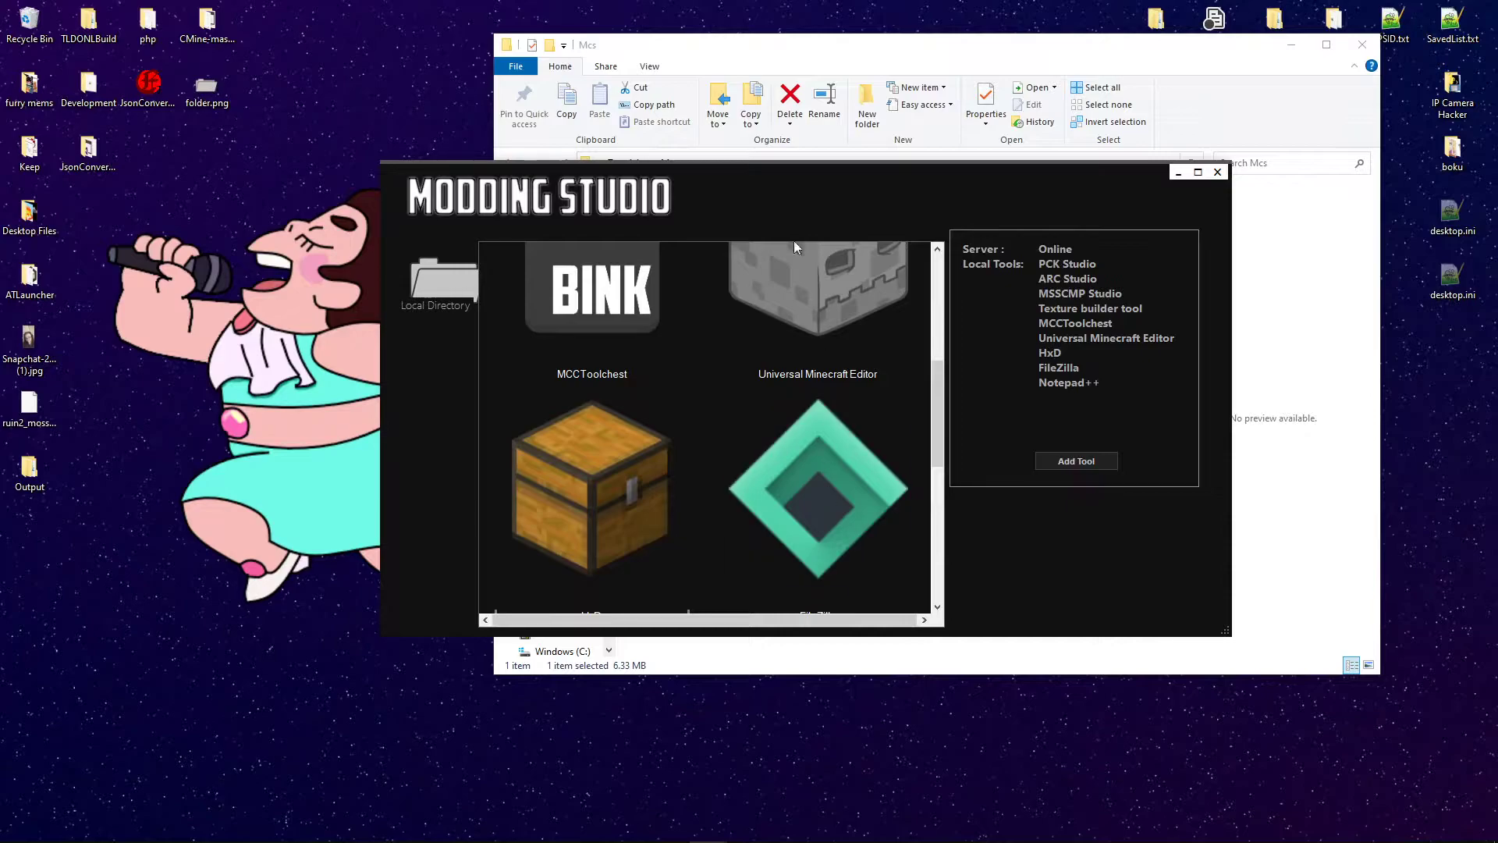
click(802, 56)
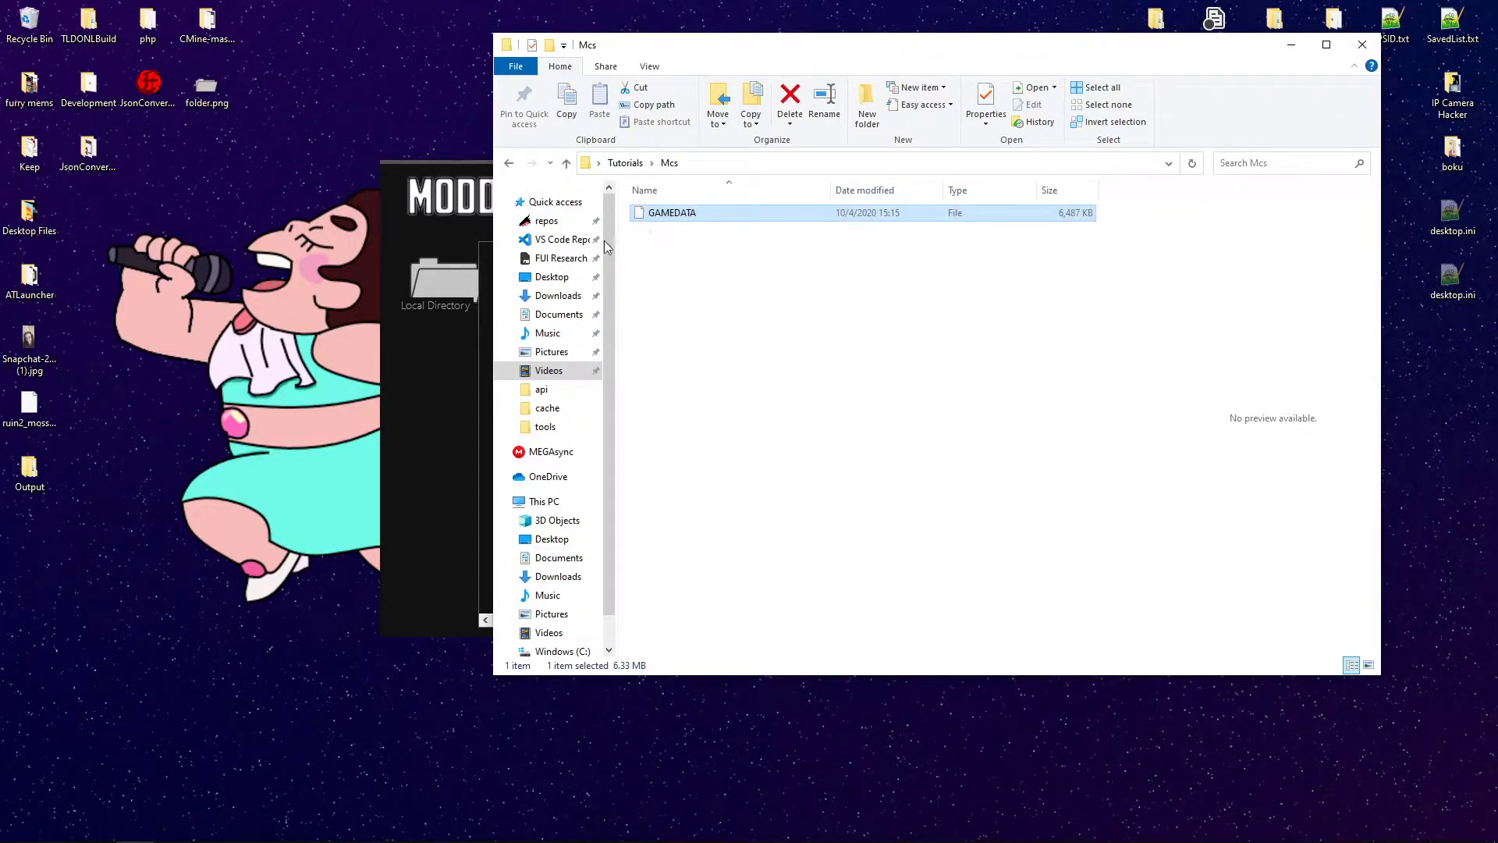
click(425, 398)
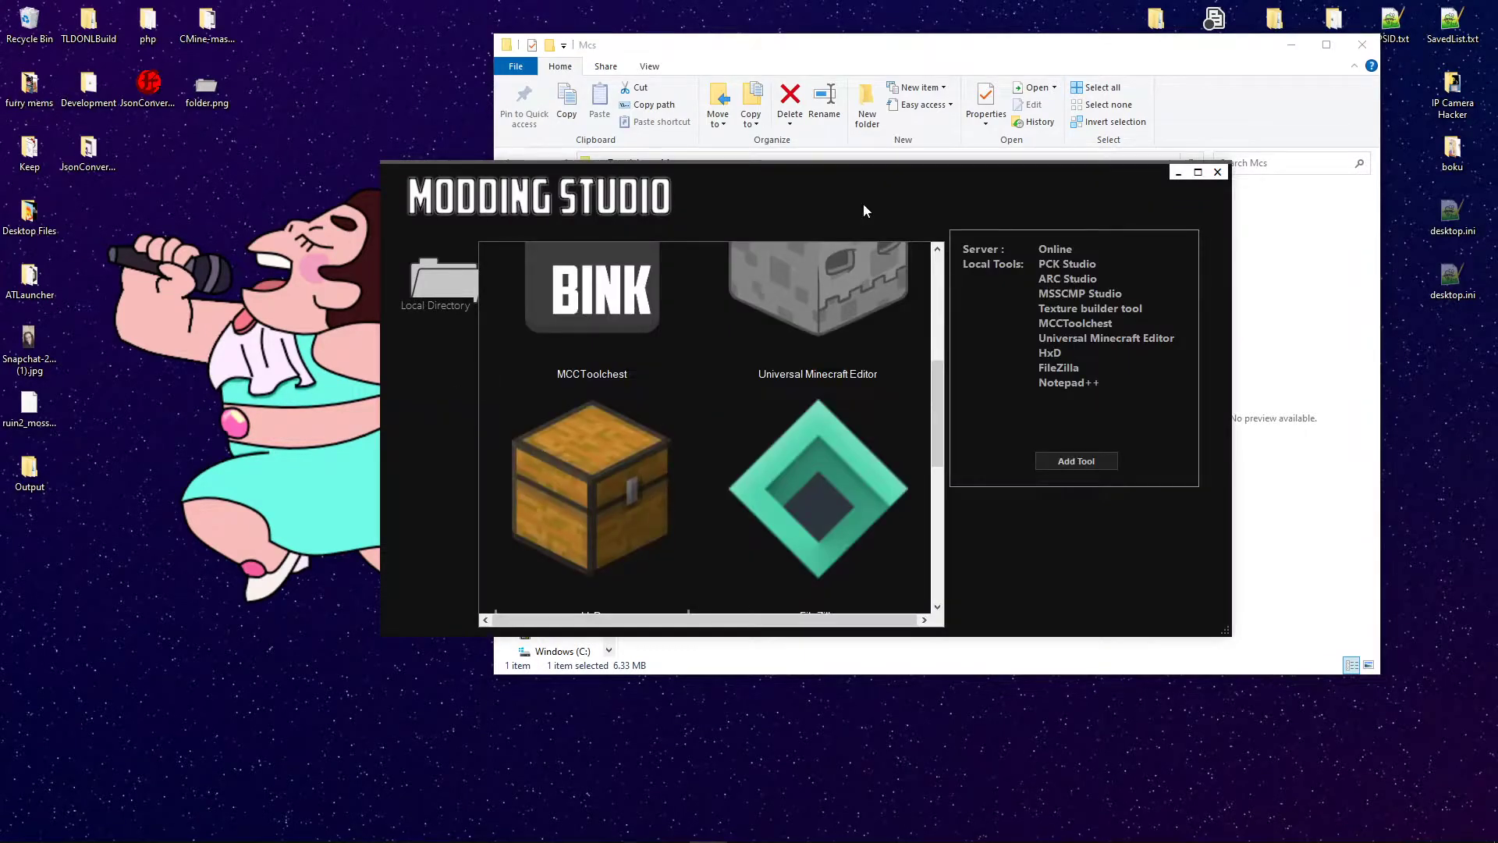
click(808, 465)
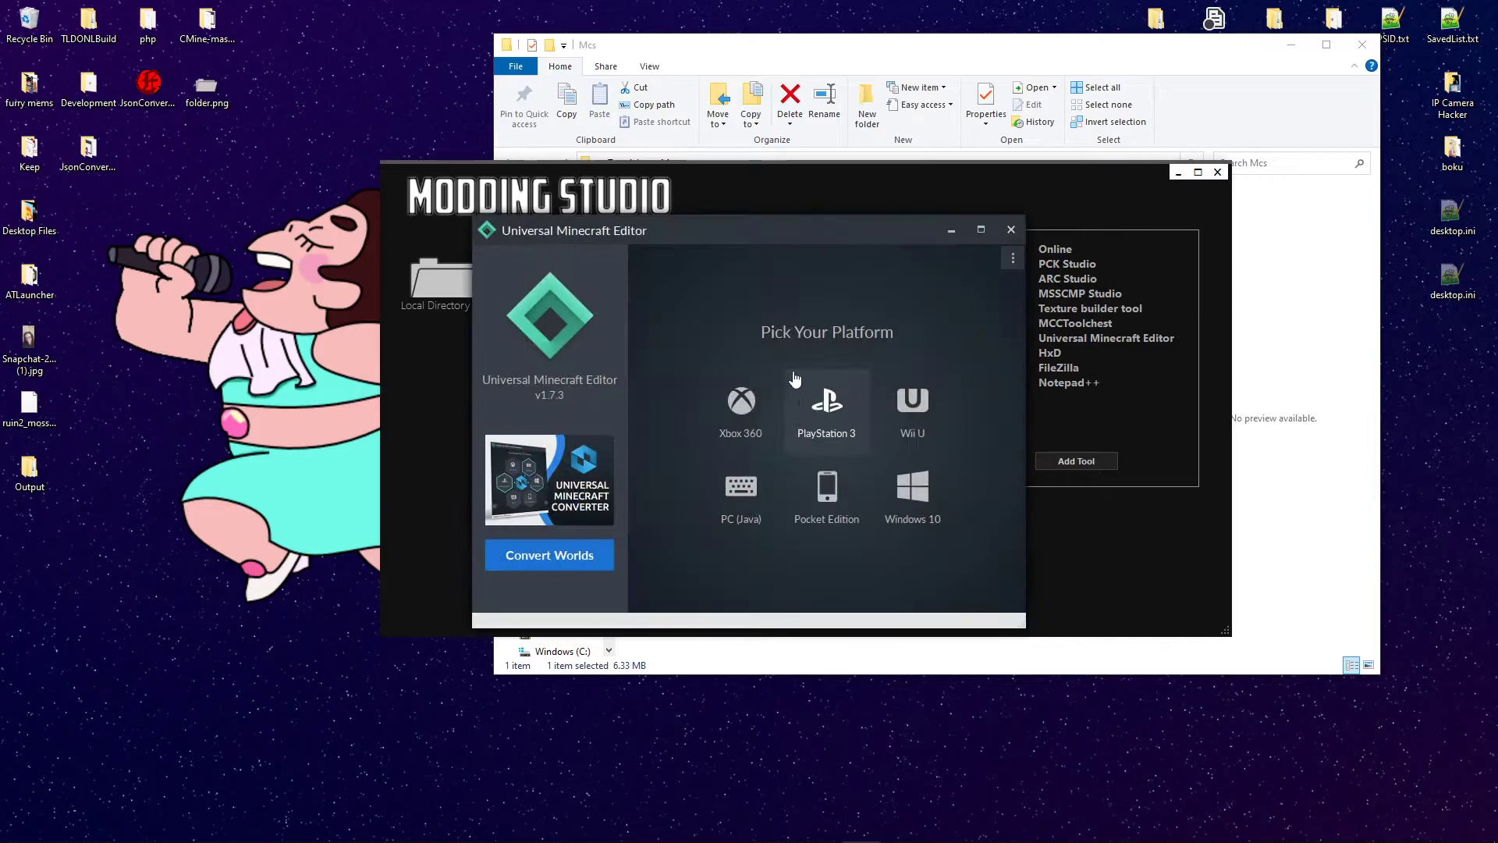
click(771, 56)
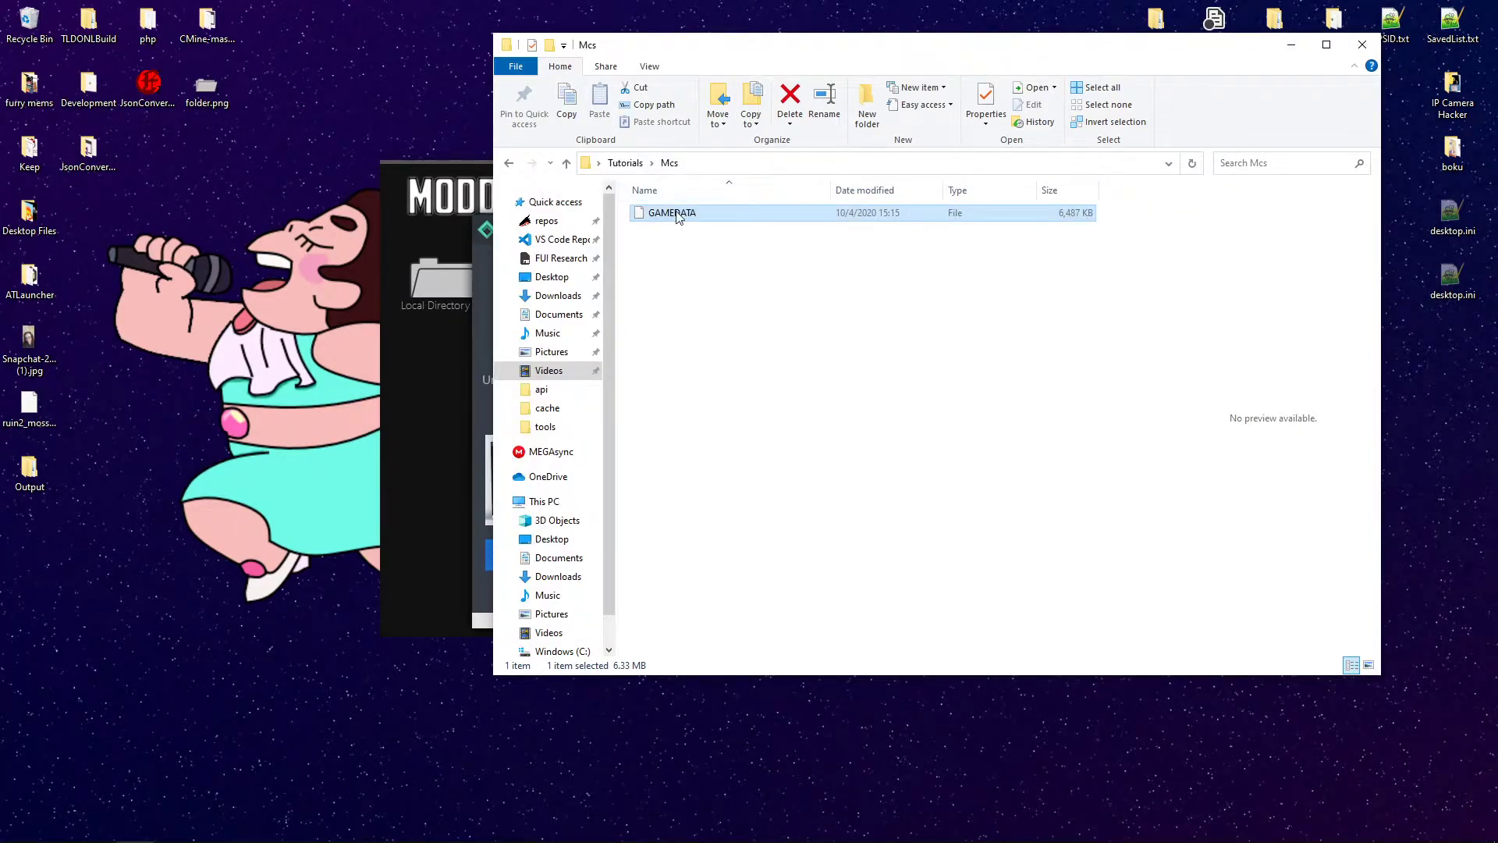
drag(682, 209, 826, 448)
key(alt+Tab)
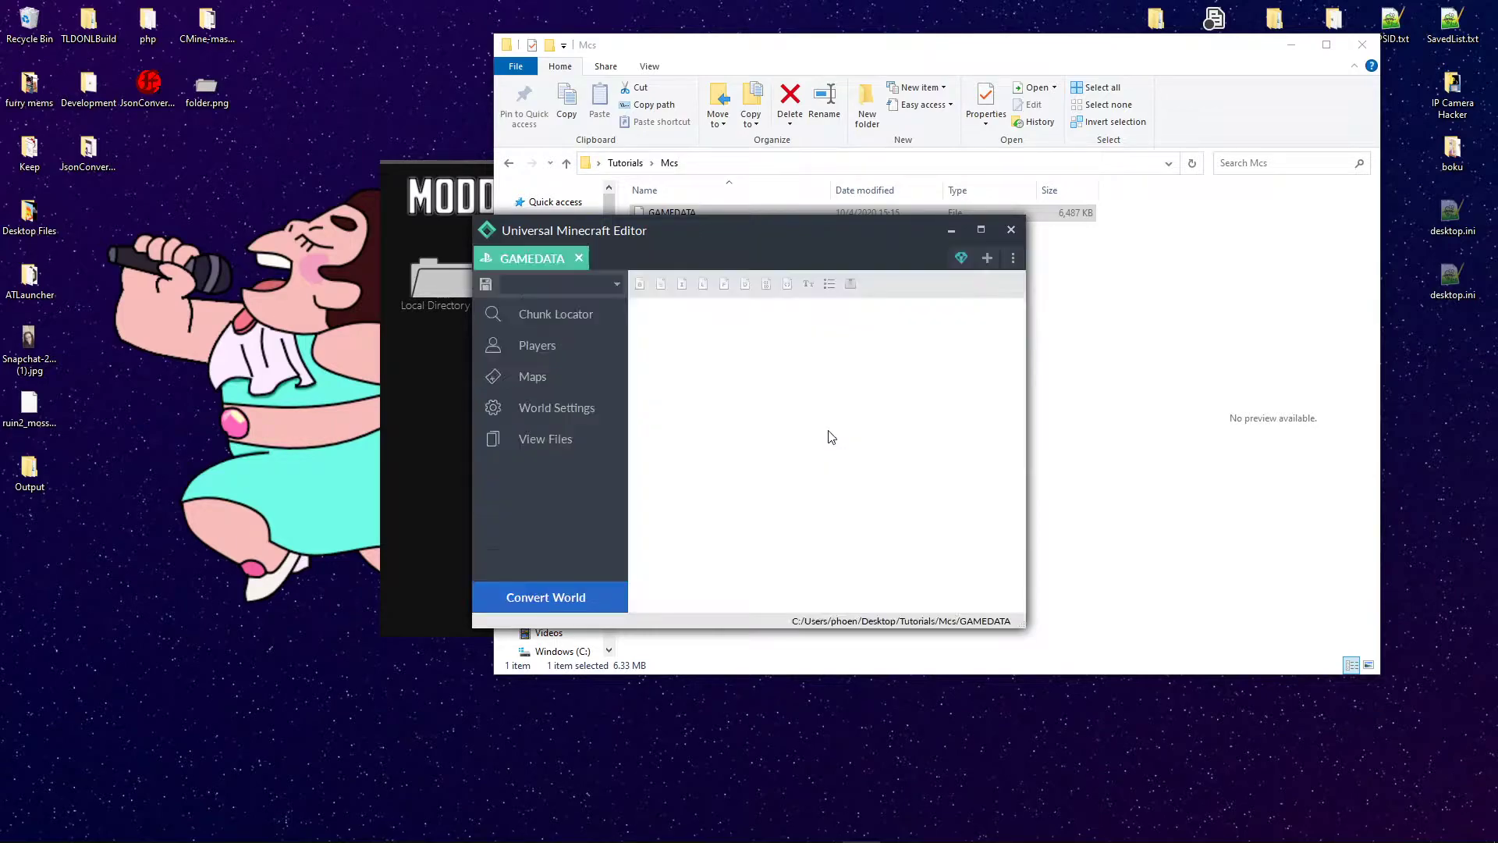
Step: Examine the world's Overworld map in the Chunk Locator and close Universal Minecraft Editor
click(546, 349)
click(544, 320)
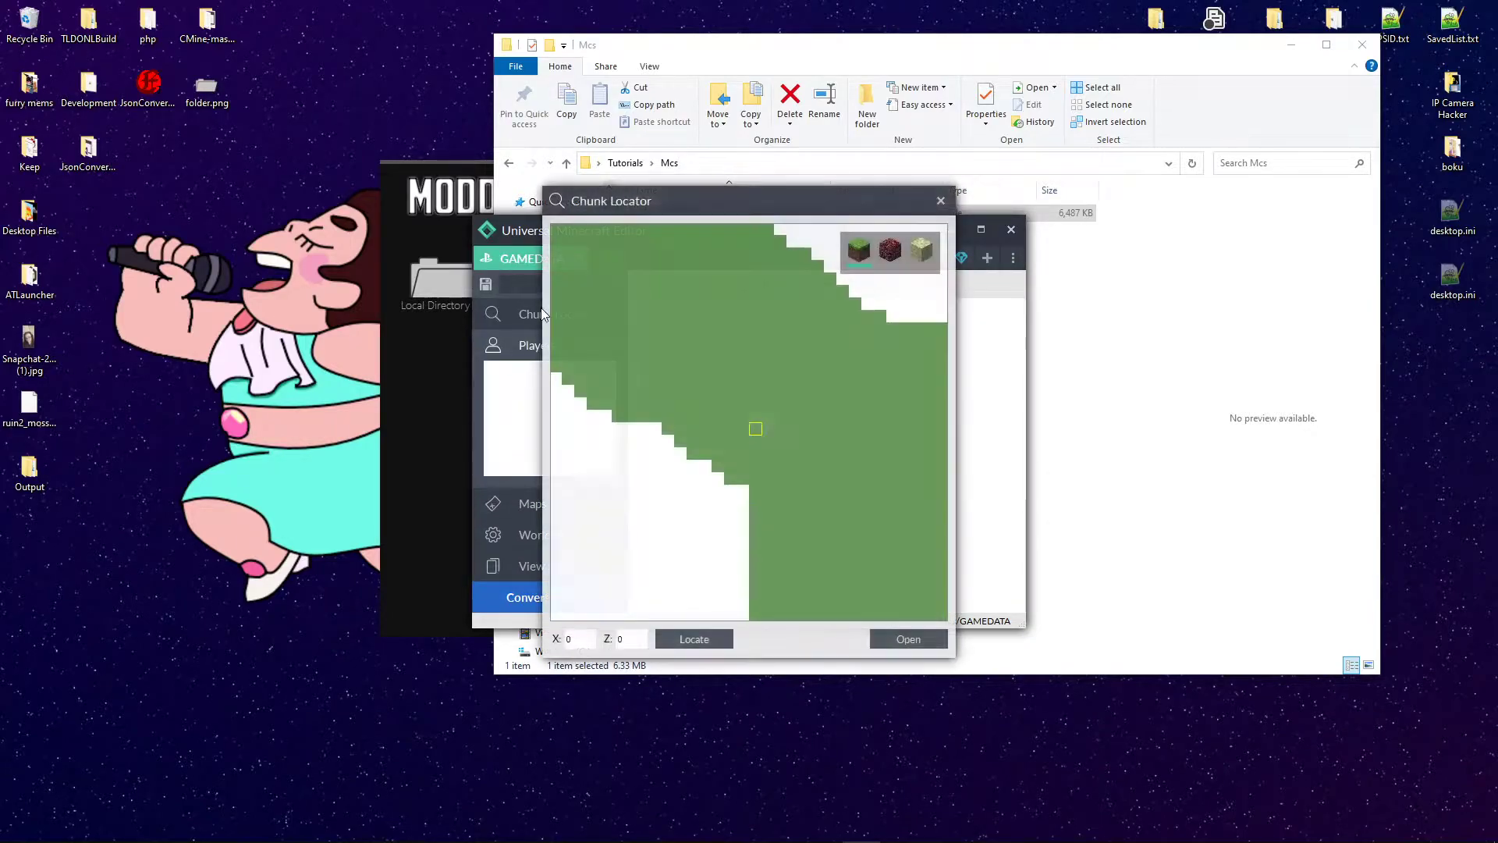
drag(624, 306, 626, 573)
scroll(744, 356, up, 2)
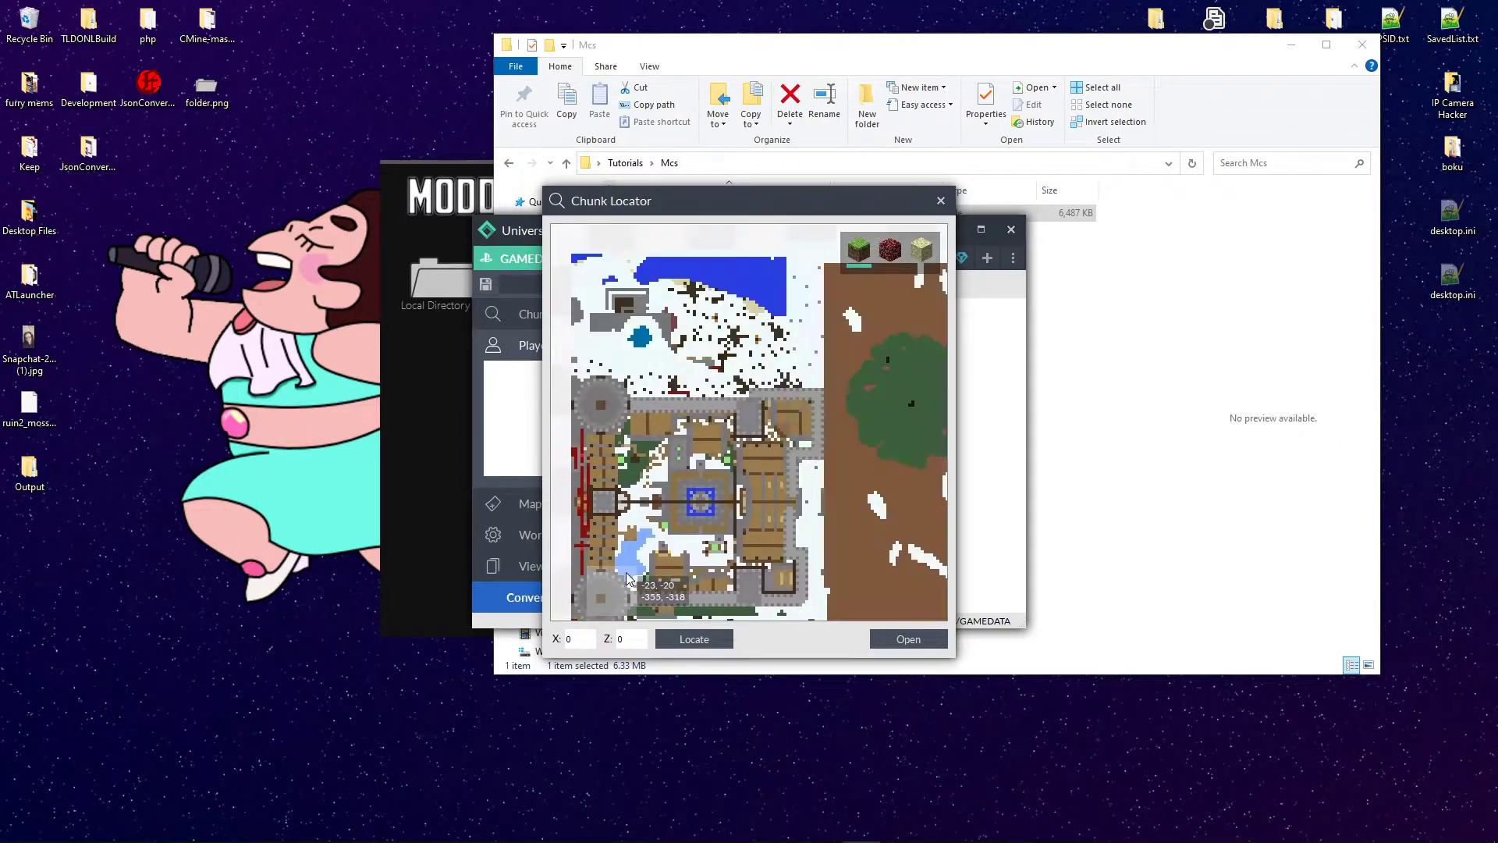
drag(732, 532, 716, 465)
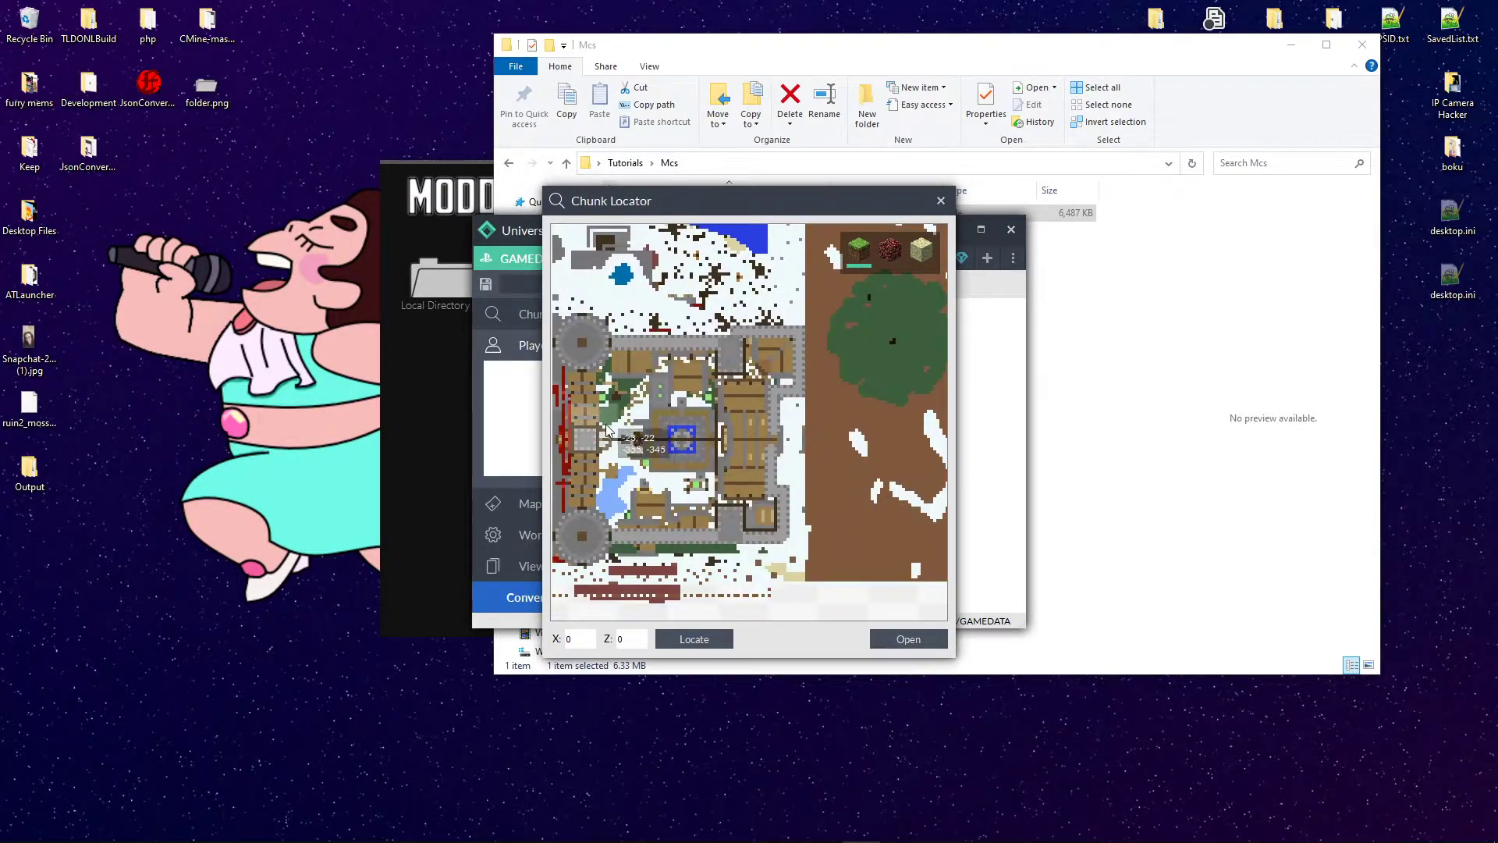
drag(612, 425, 598, 533)
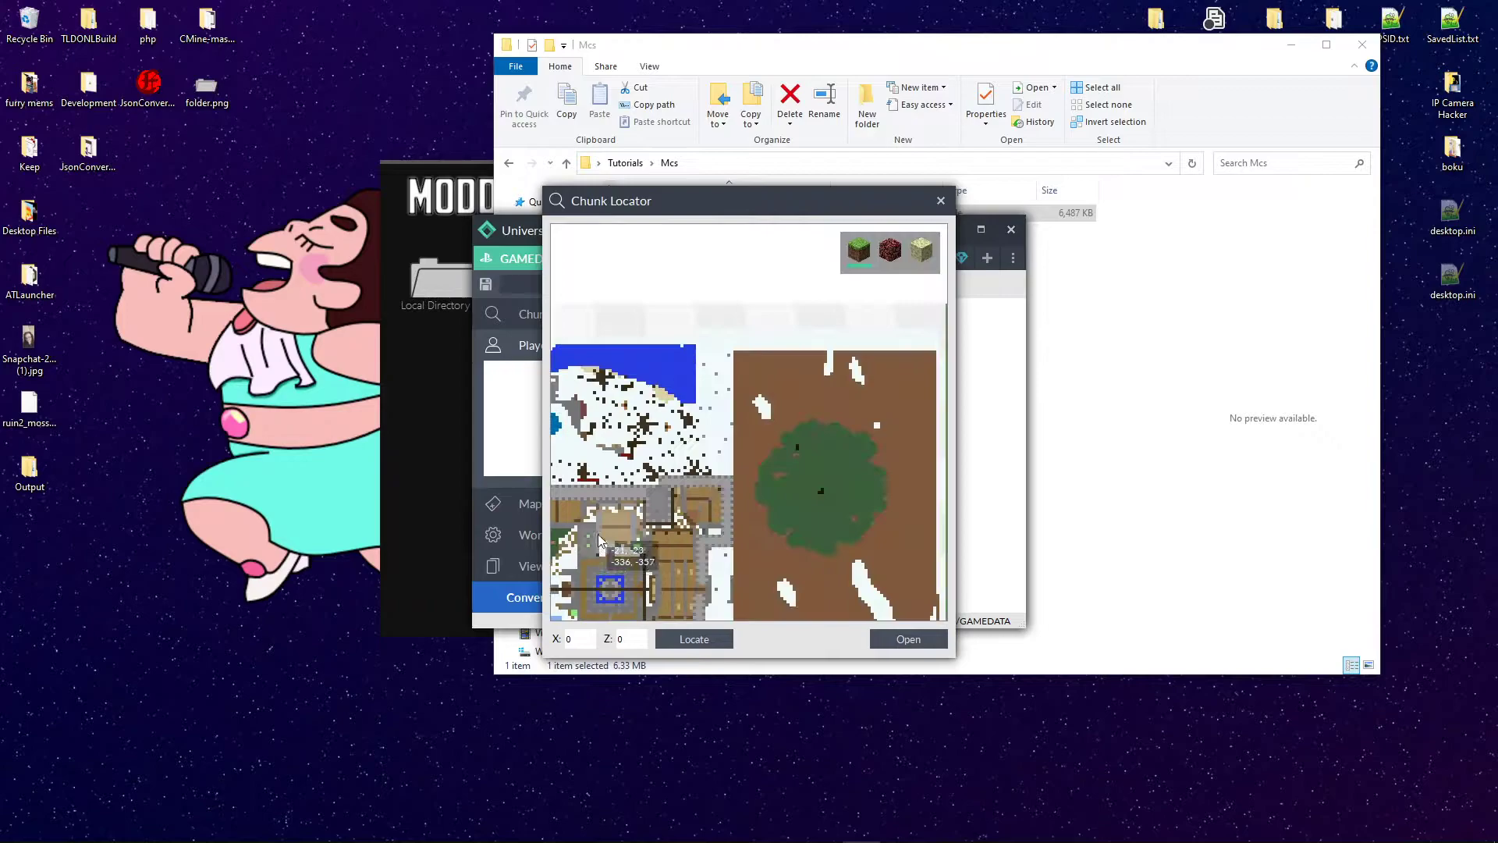
click(941, 201)
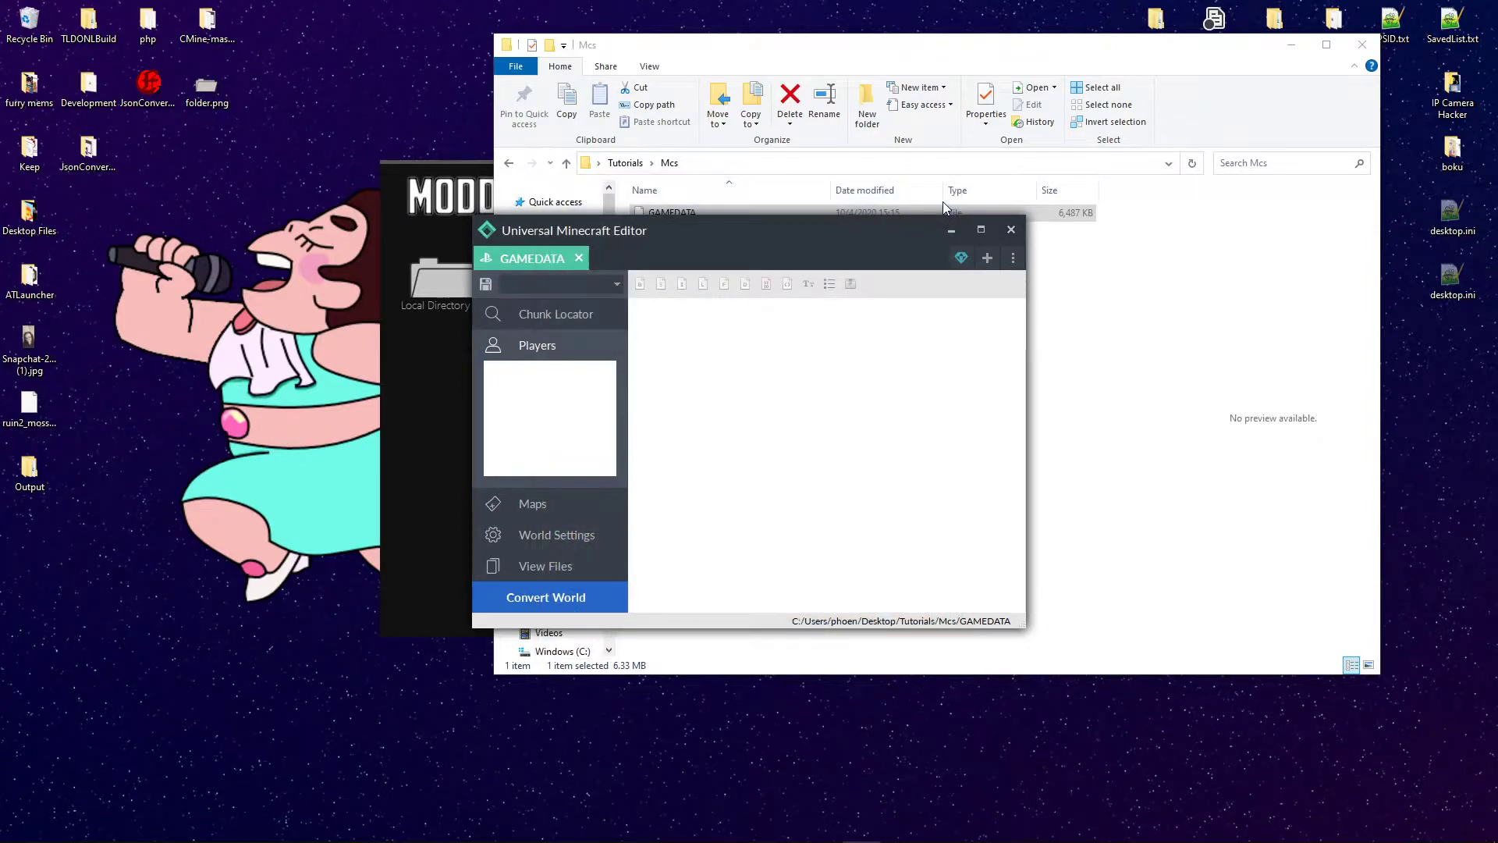
click(1011, 230)
Step: Launch MCC ToolChest from Modding Studio, decline its update, and load the GAMEDATA file into it
click(426, 392)
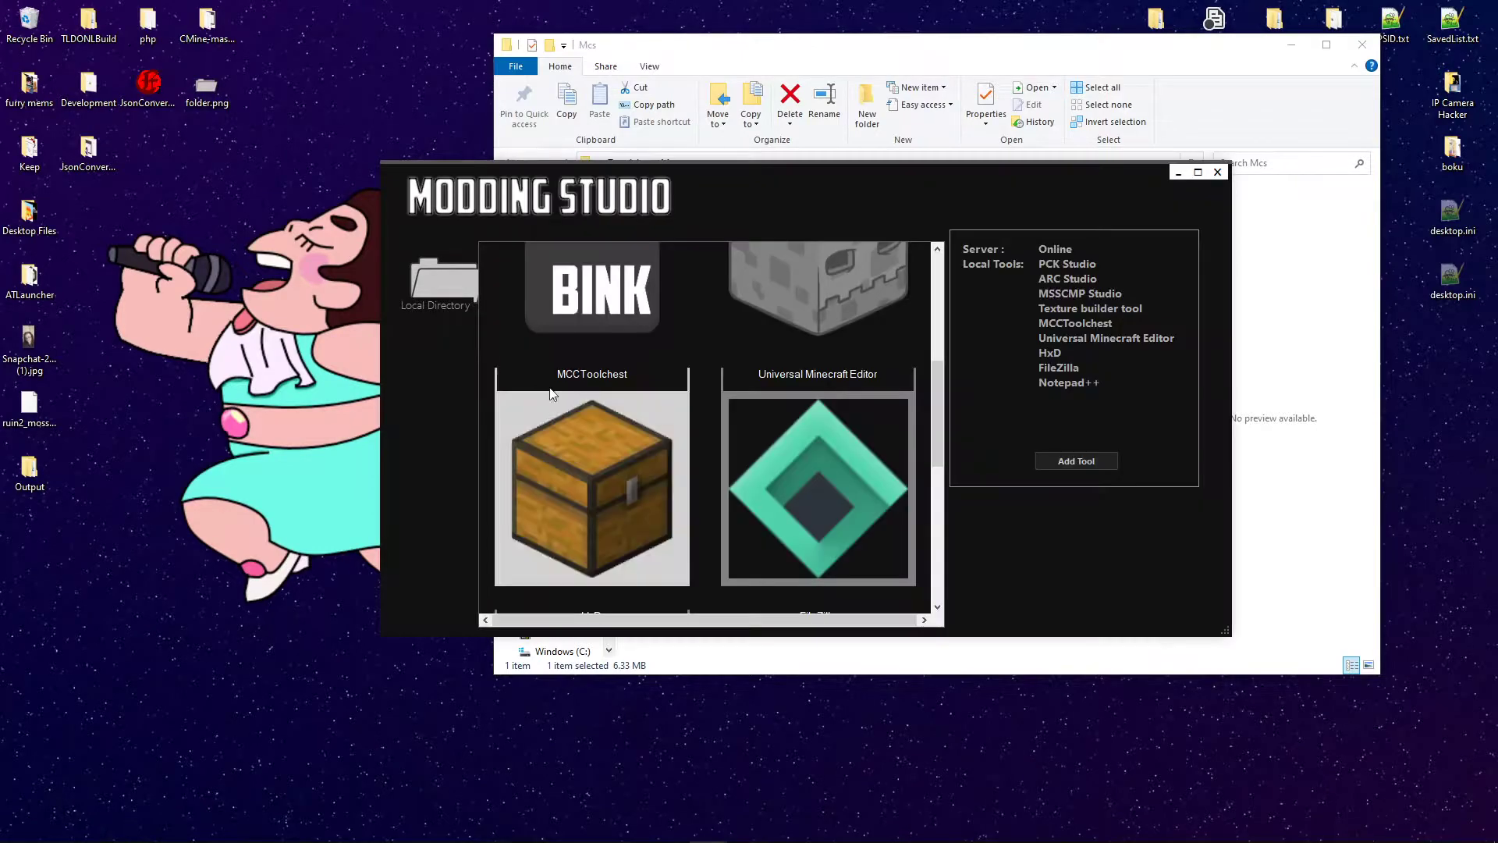
click(615, 474)
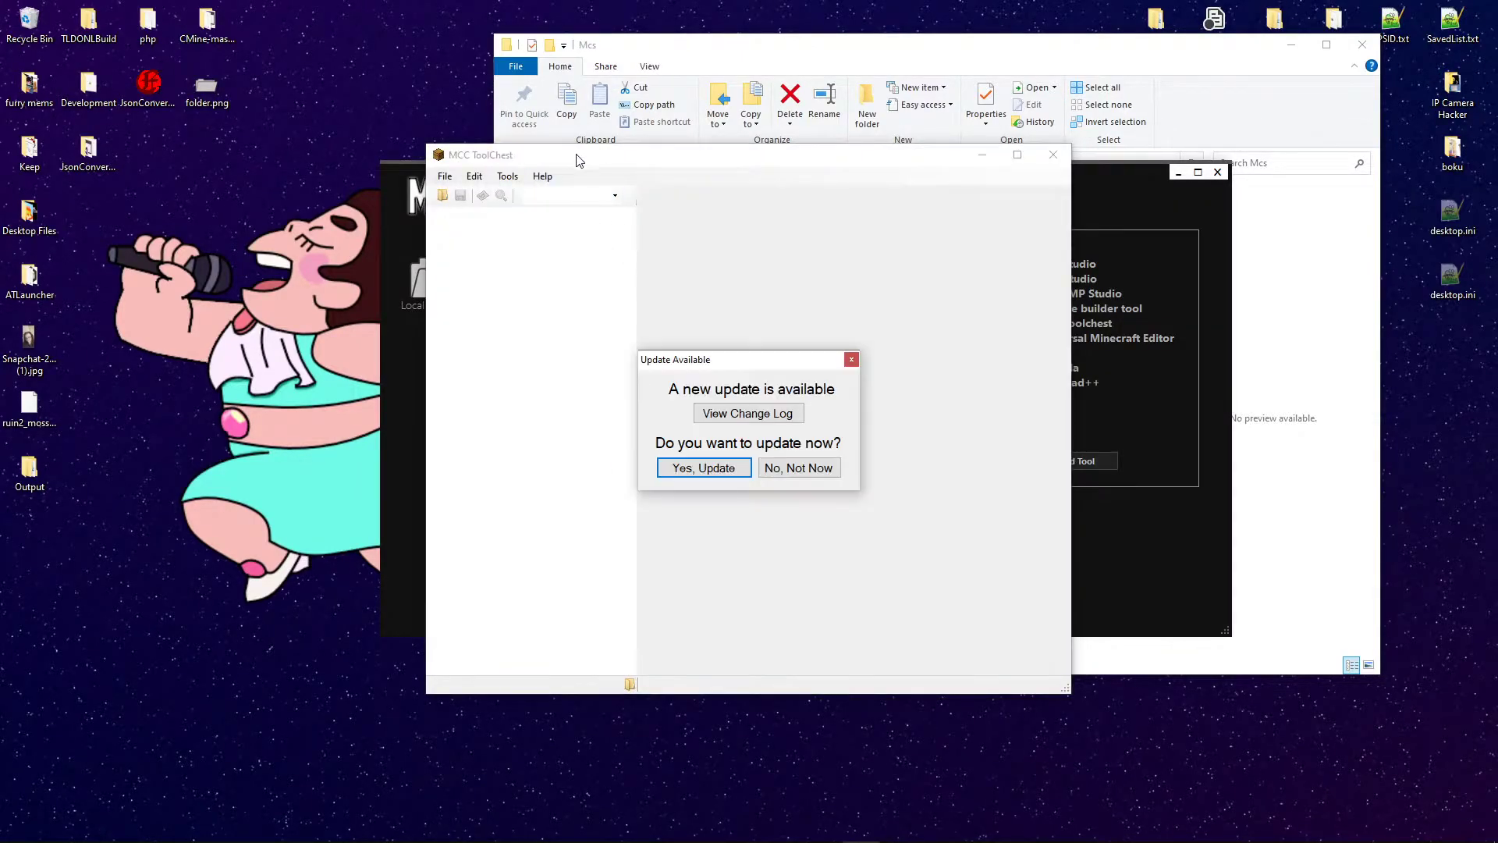
click(799, 467)
click(737, 62)
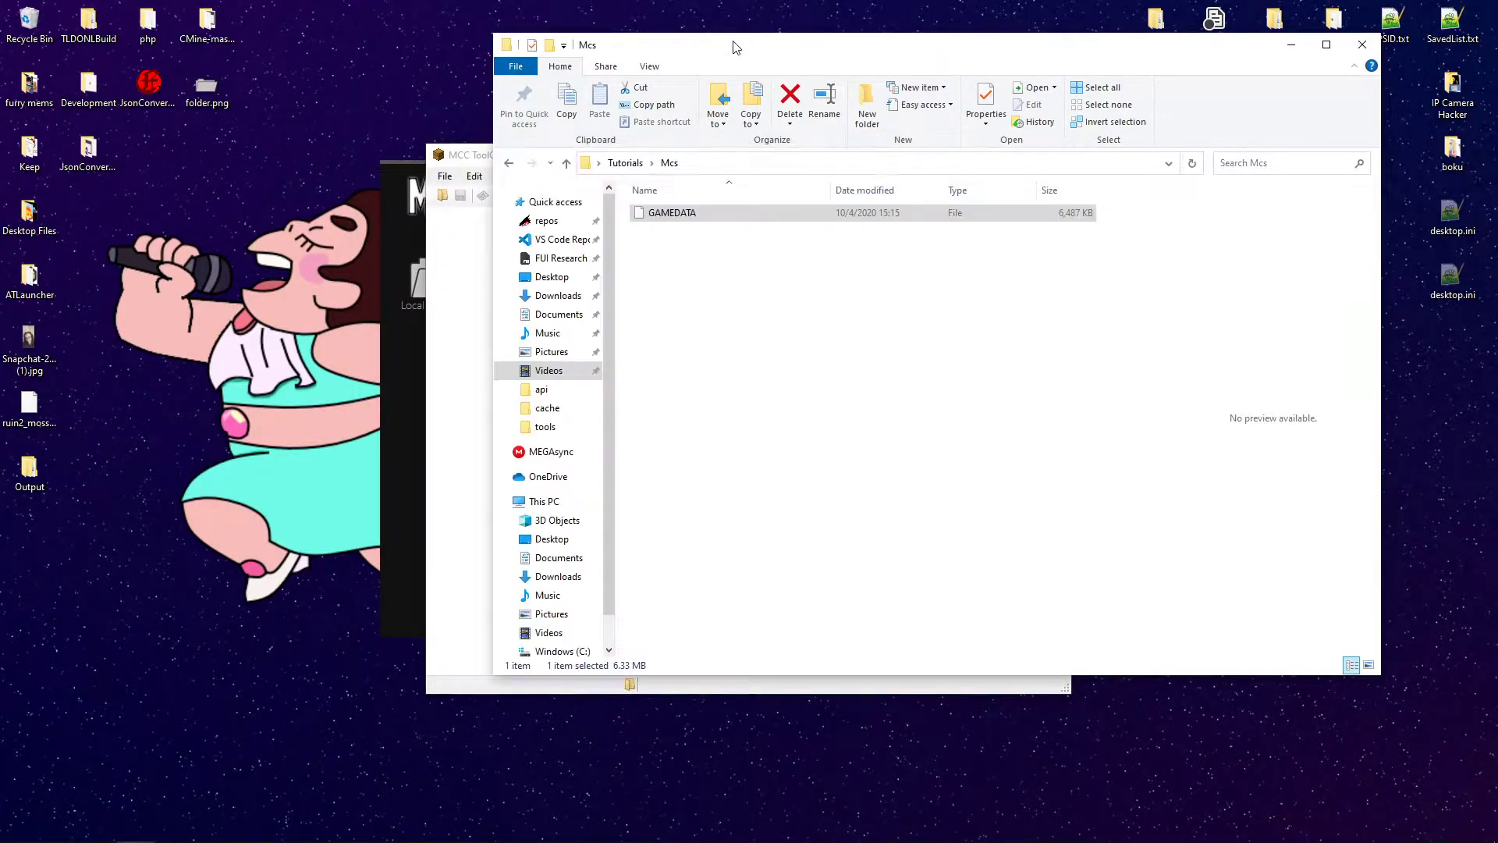
drag(687, 215, 466, 304)
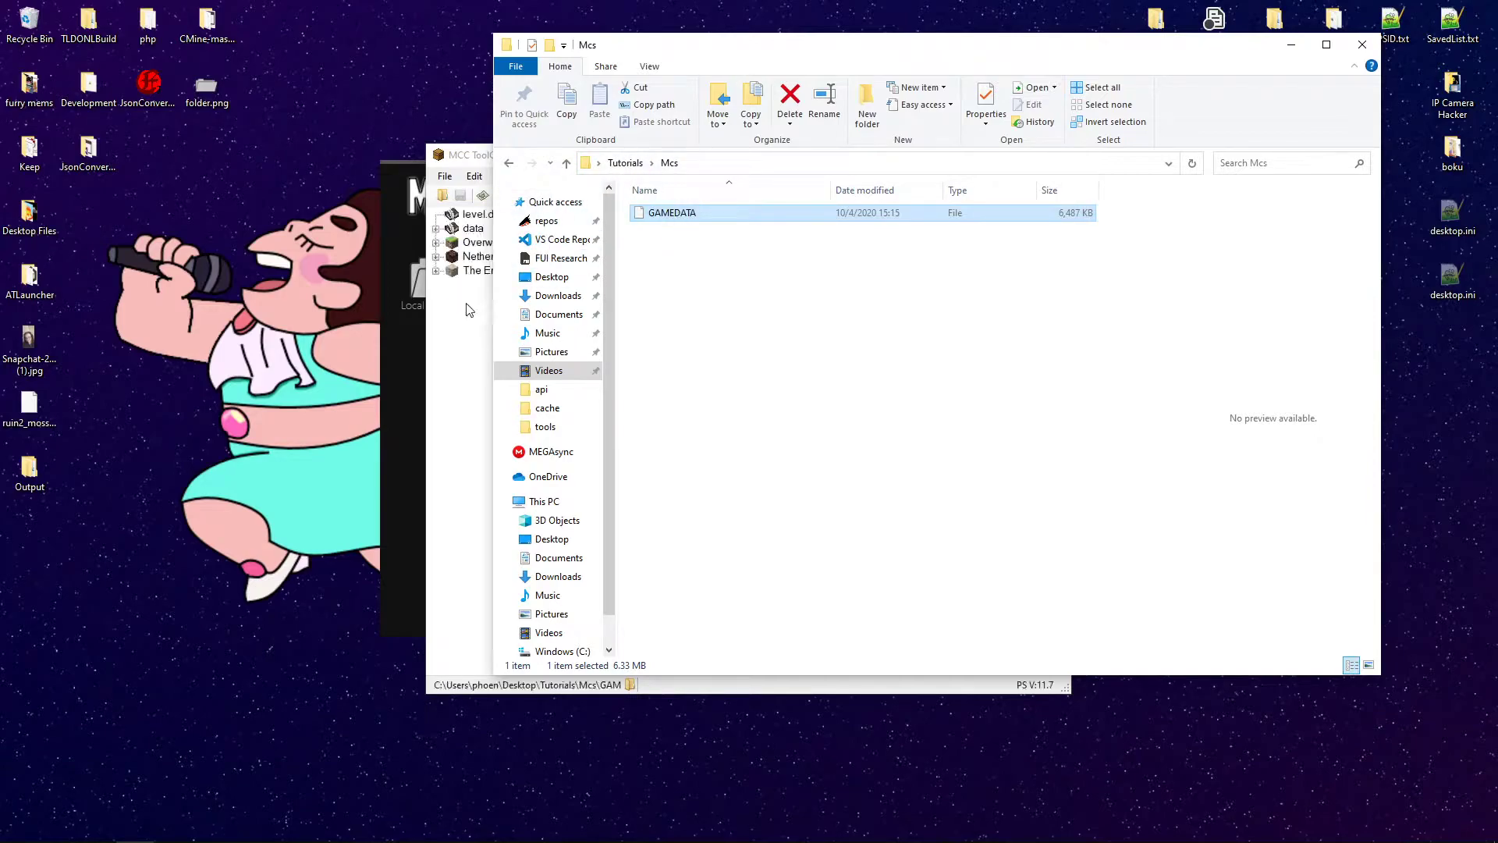
Step: Convert the loaded world's Overworld to Java into the amcx save folder with the default options, and close MCC ToolChest
click(466, 304)
click(499, 177)
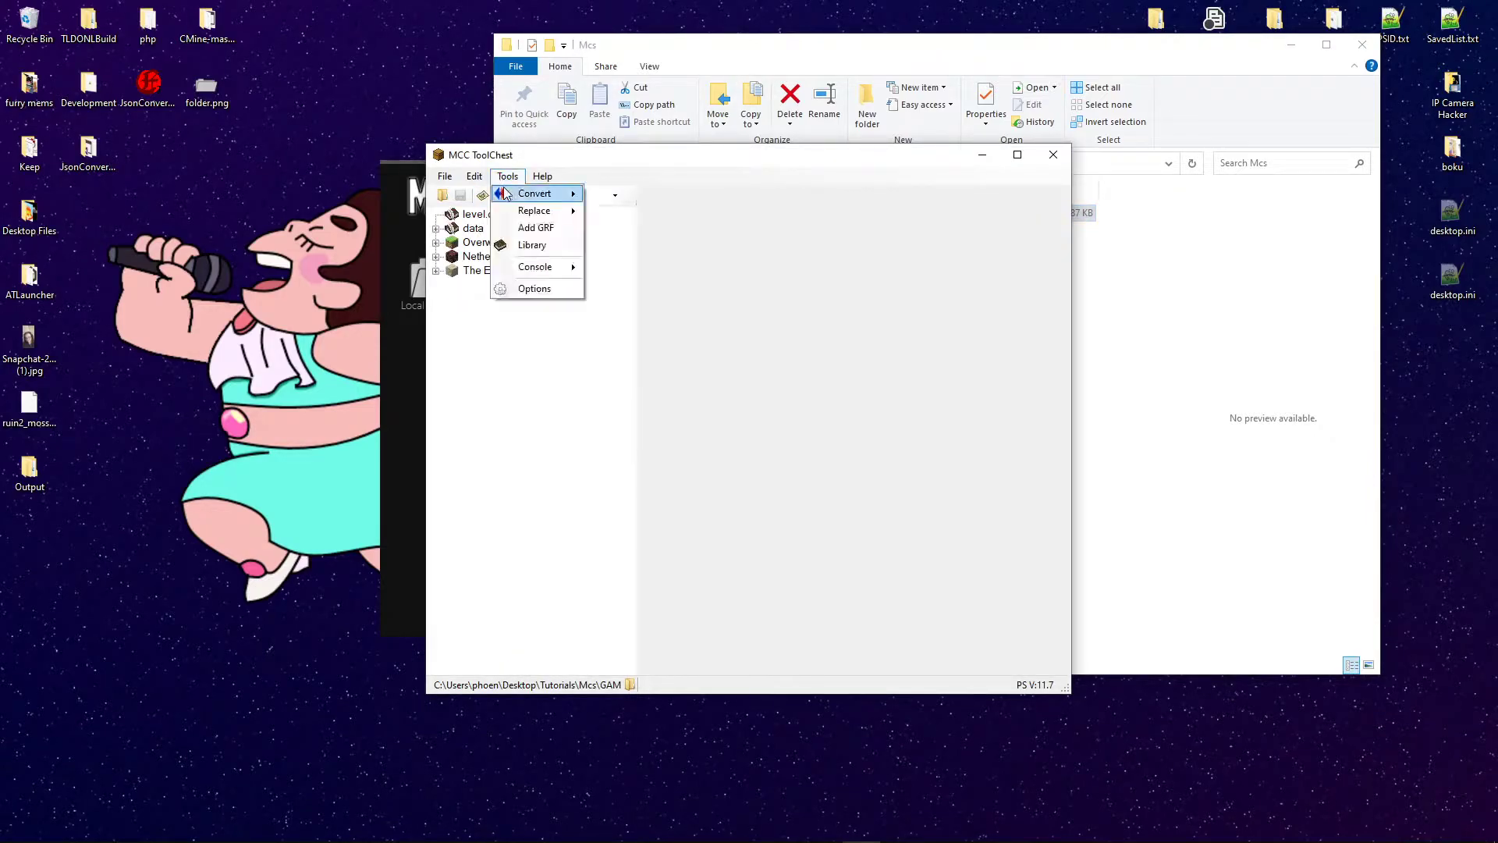
mouse_move(511, 197)
click(624, 195)
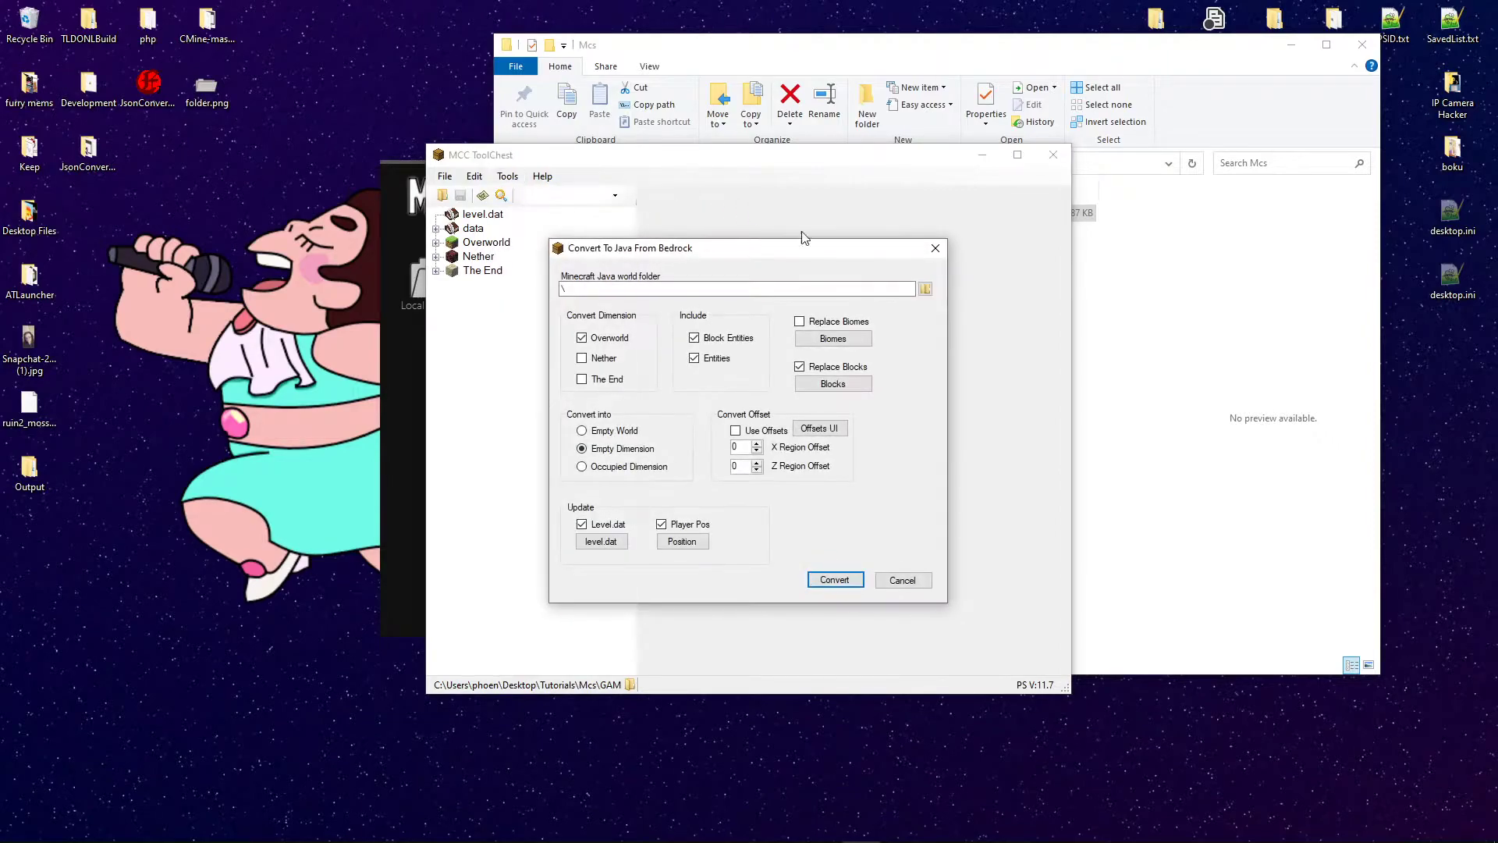
click(924, 289)
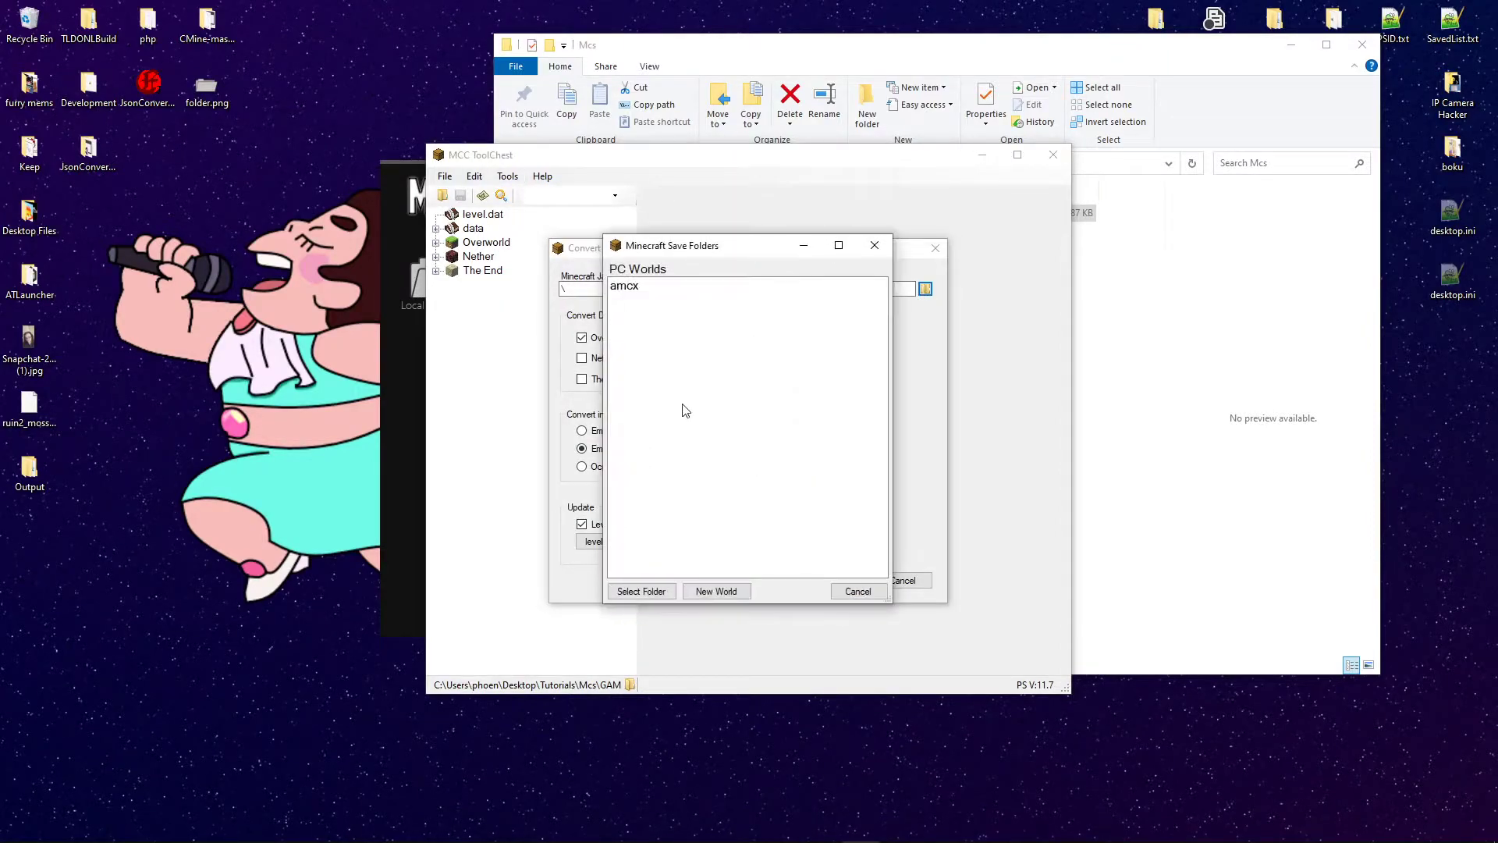
double_click(628, 286)
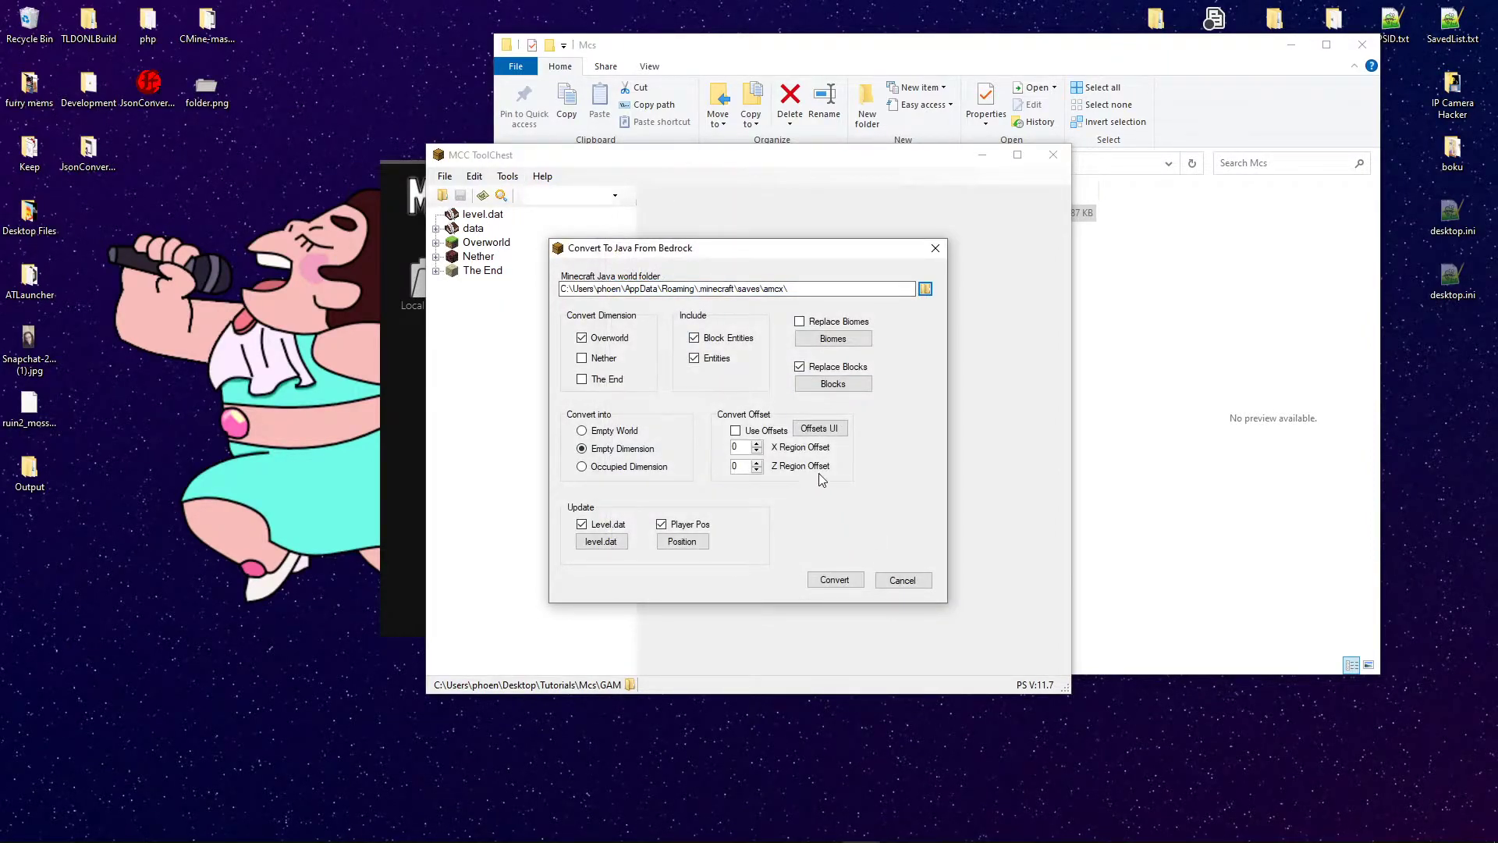
click(823, 579)
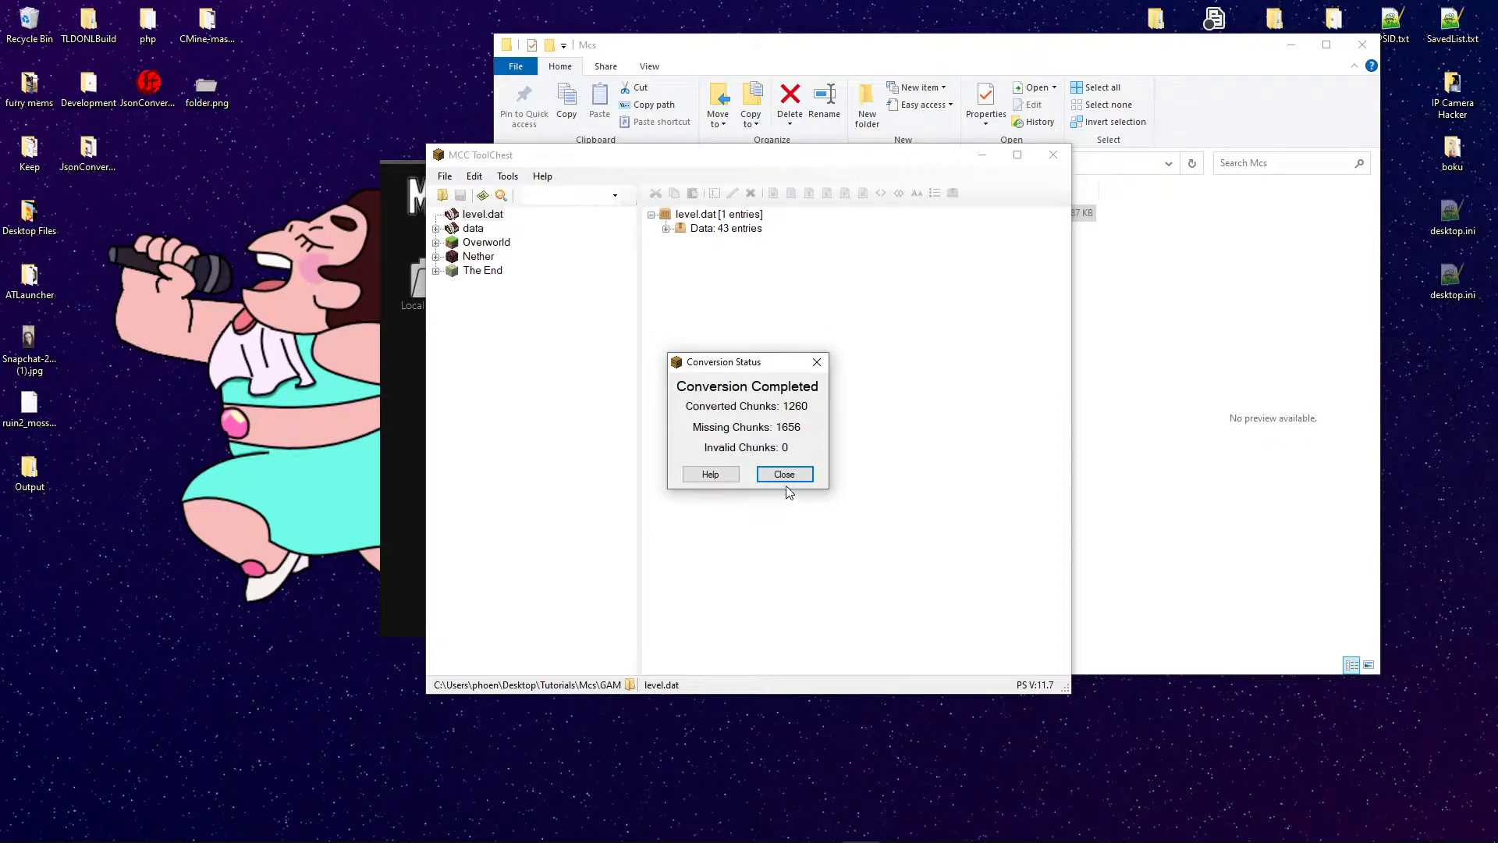
click(785, 475)
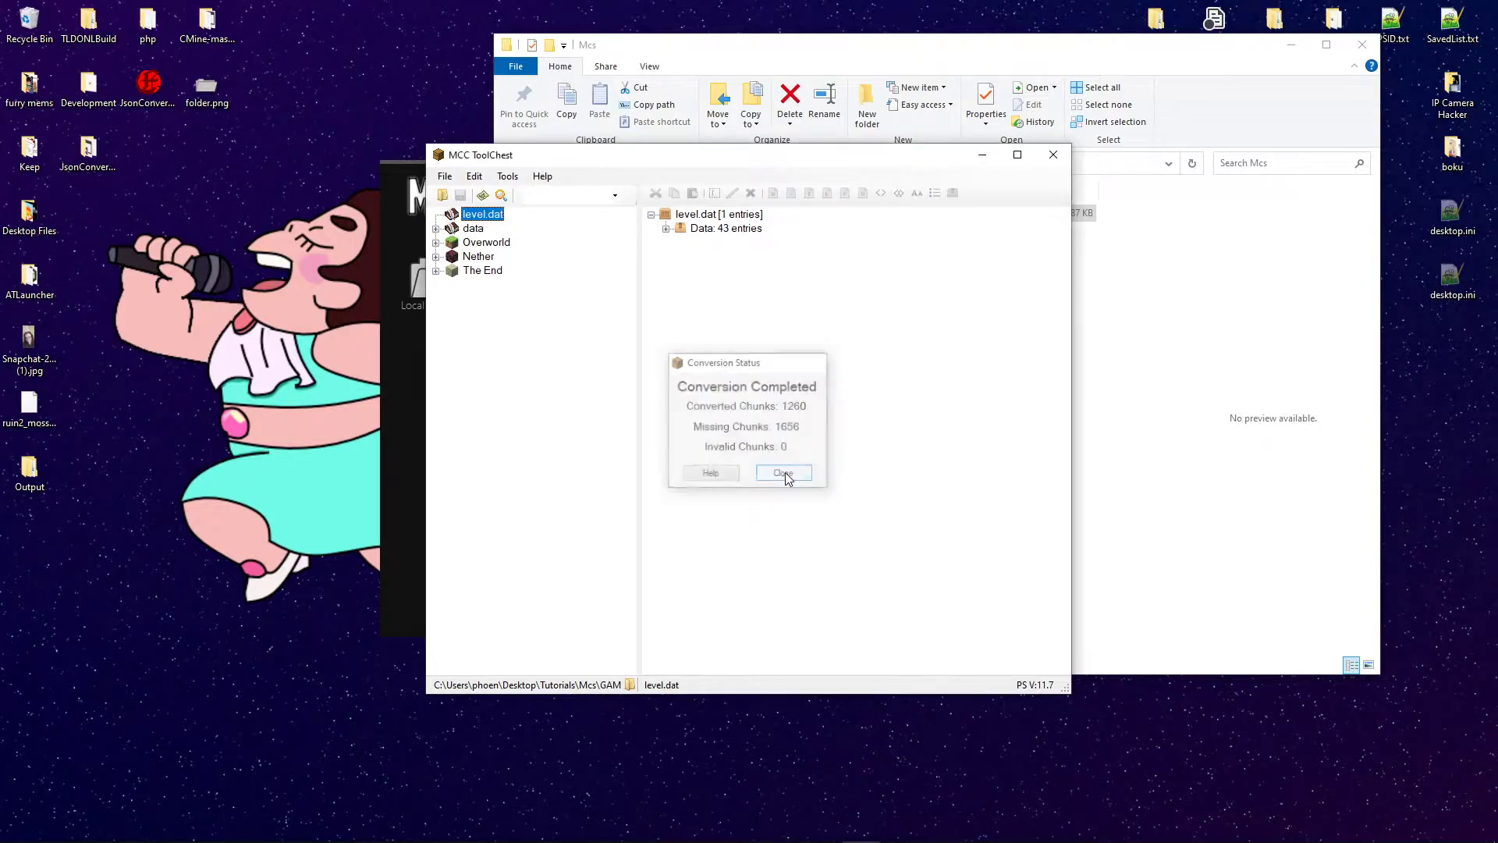
click(1054, 156)
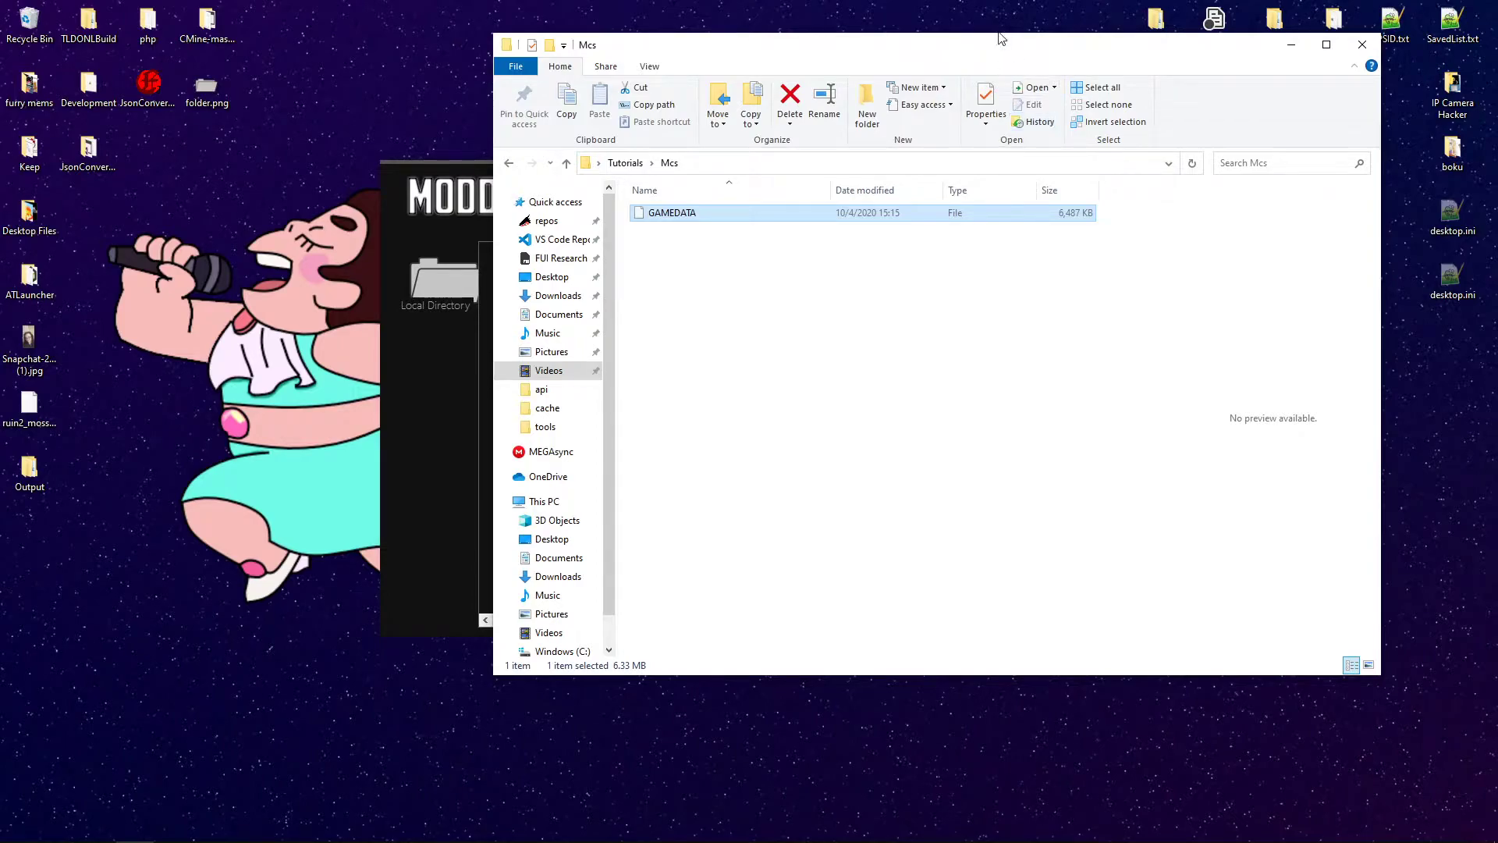
Step: Start Minecraft 1.16.5 through the Minecraft Launcher and switch to its Select World window
click(115, 833)
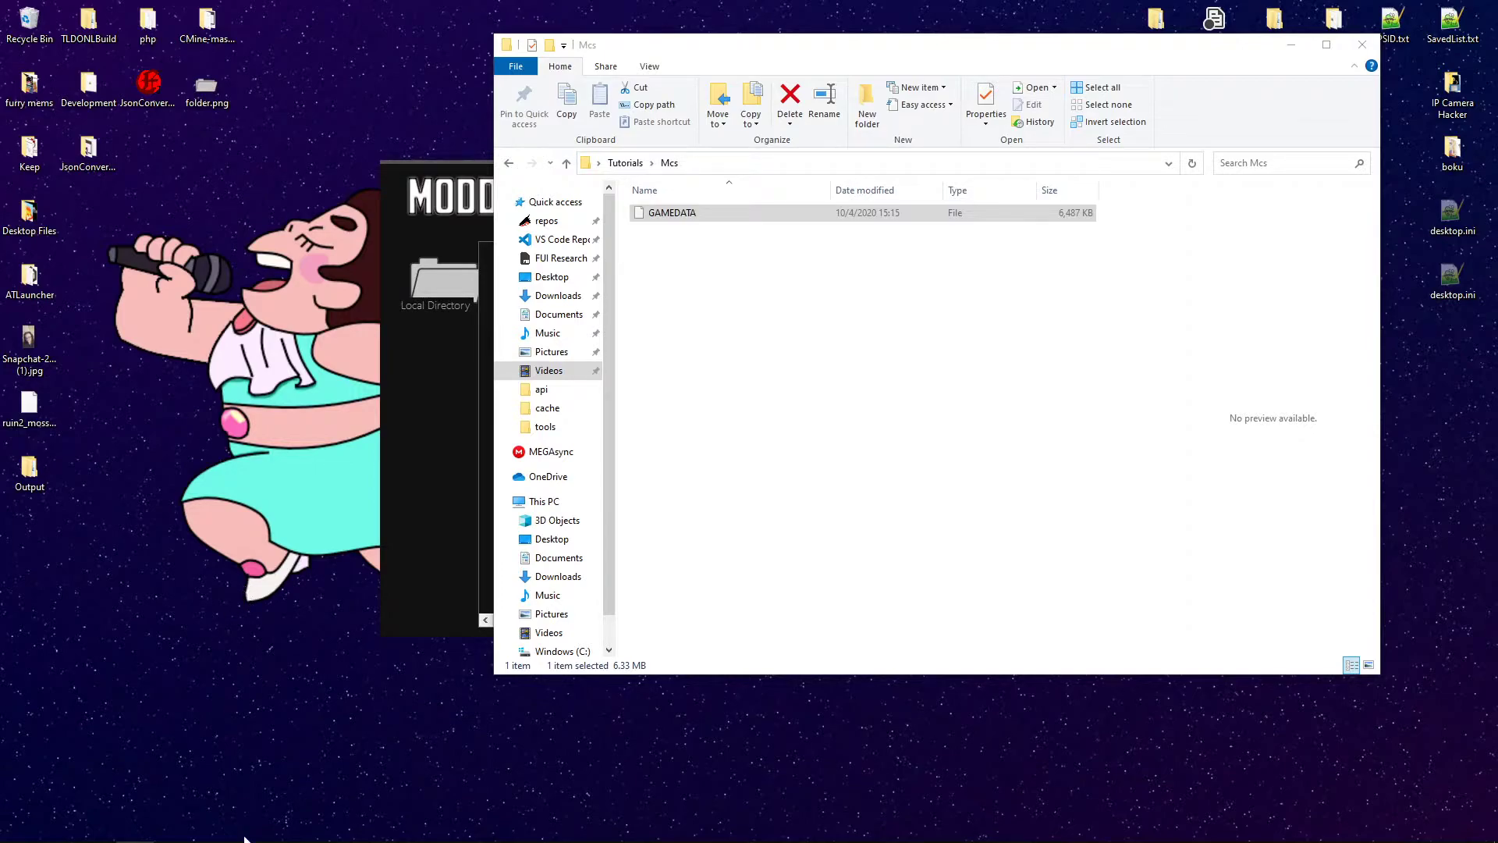
mouse_move(244, 841)
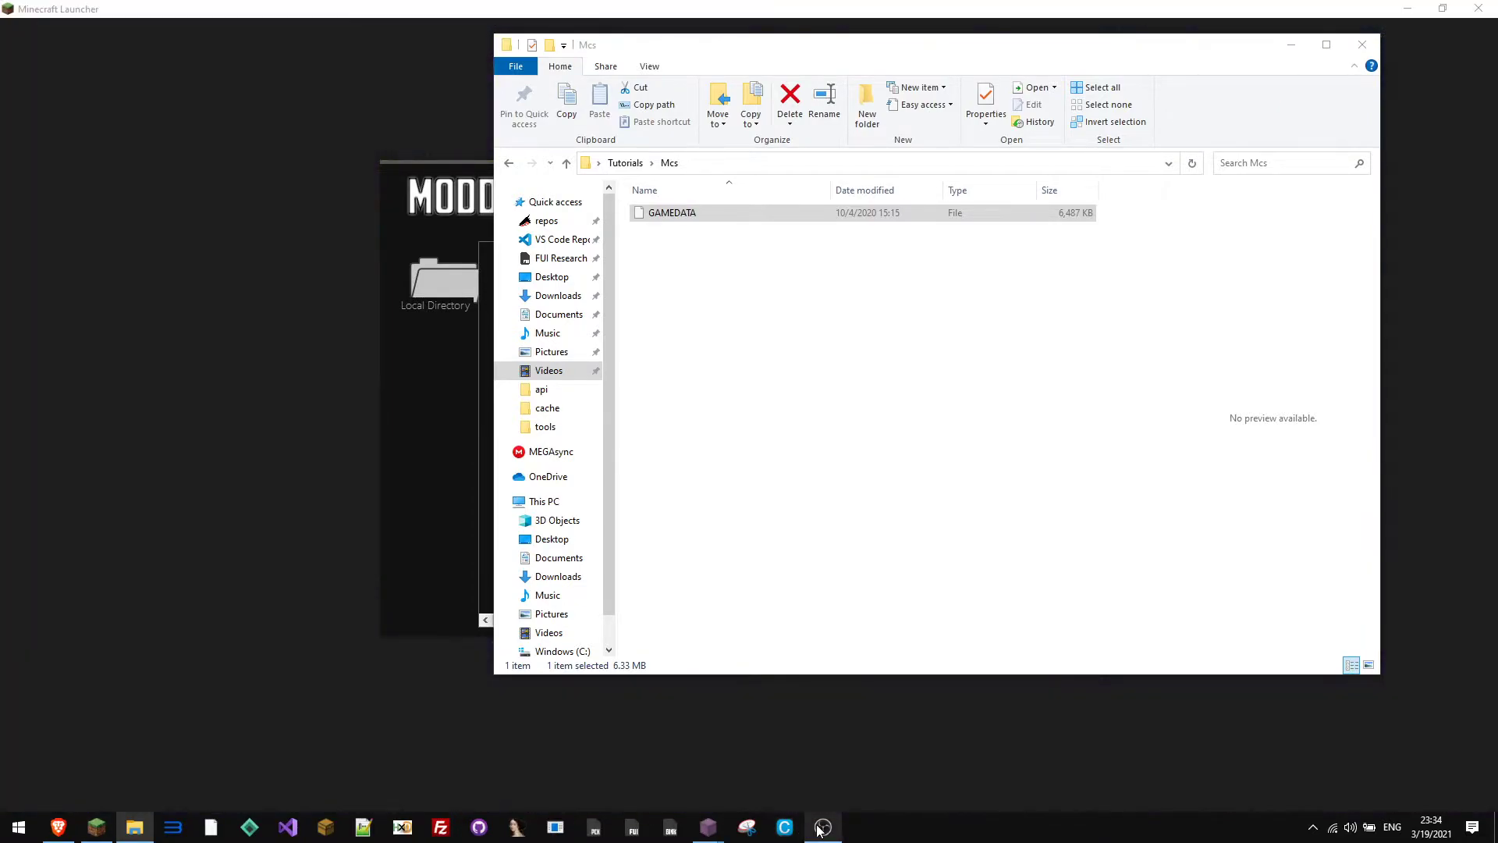
click(822, 826)
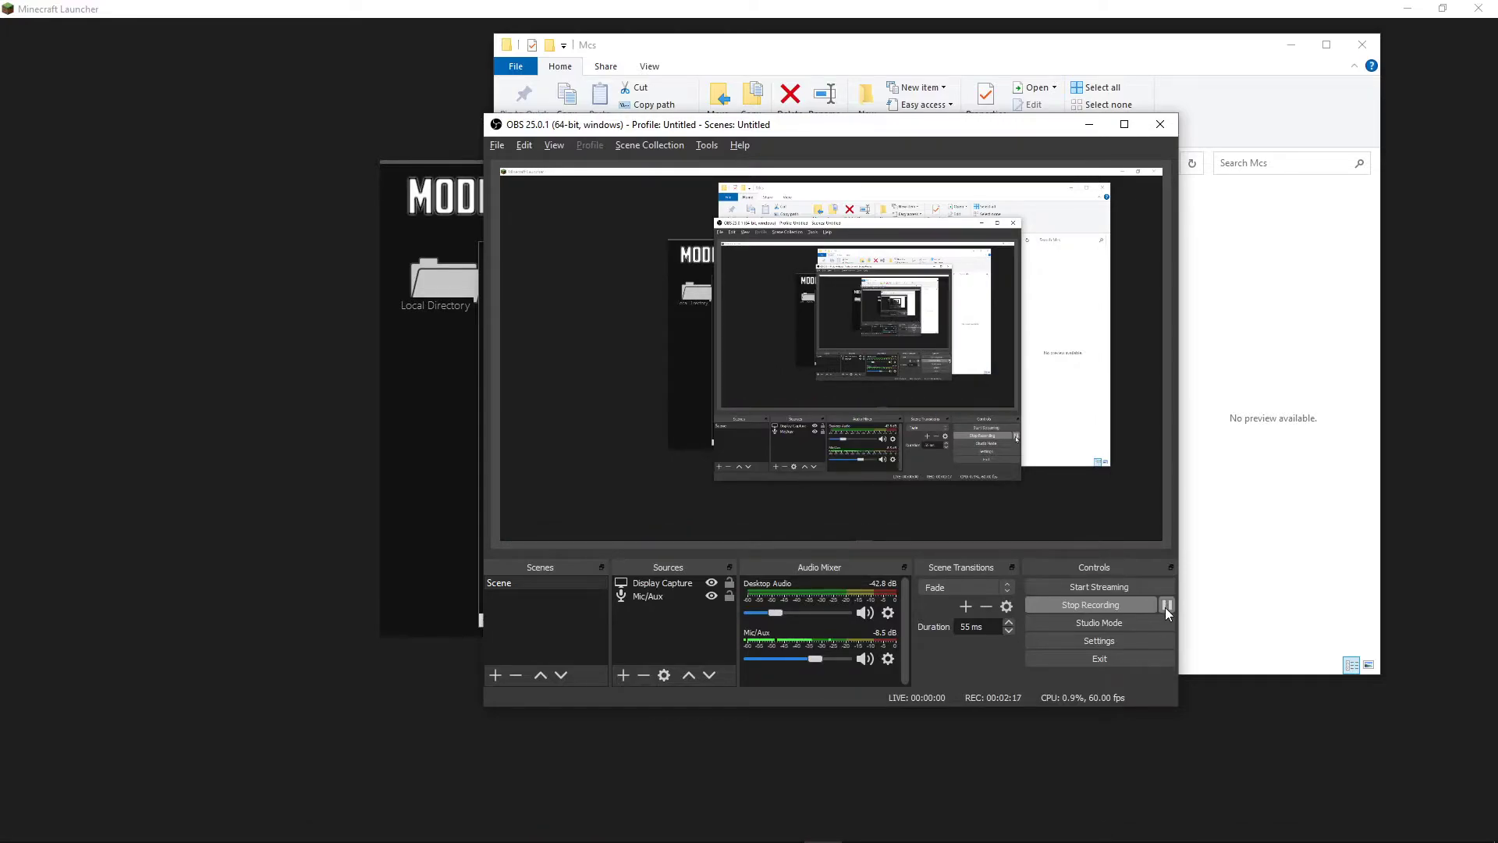
click(1168, 605)
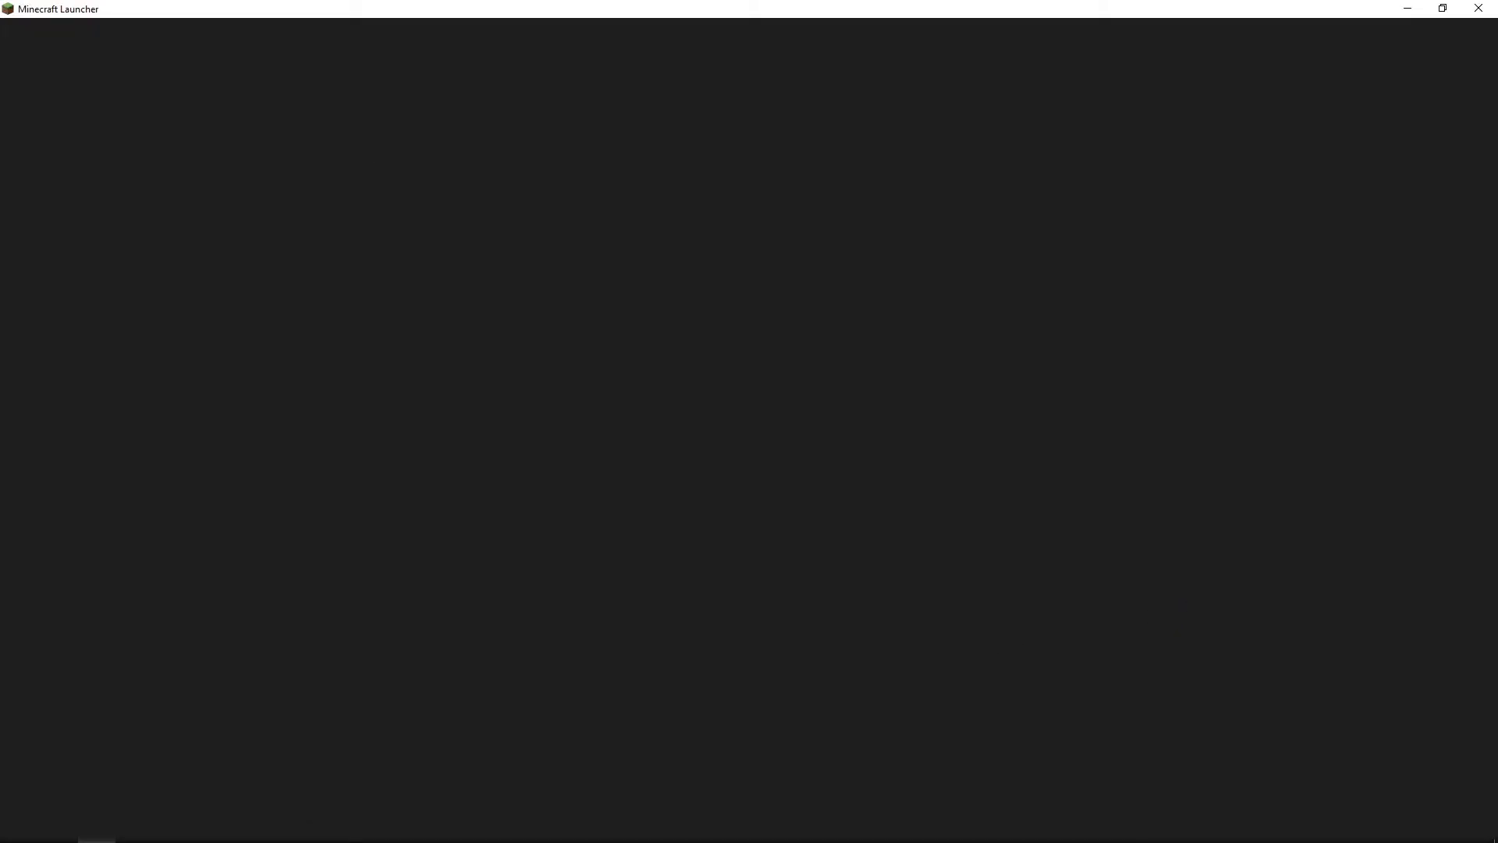
click(822, 826)
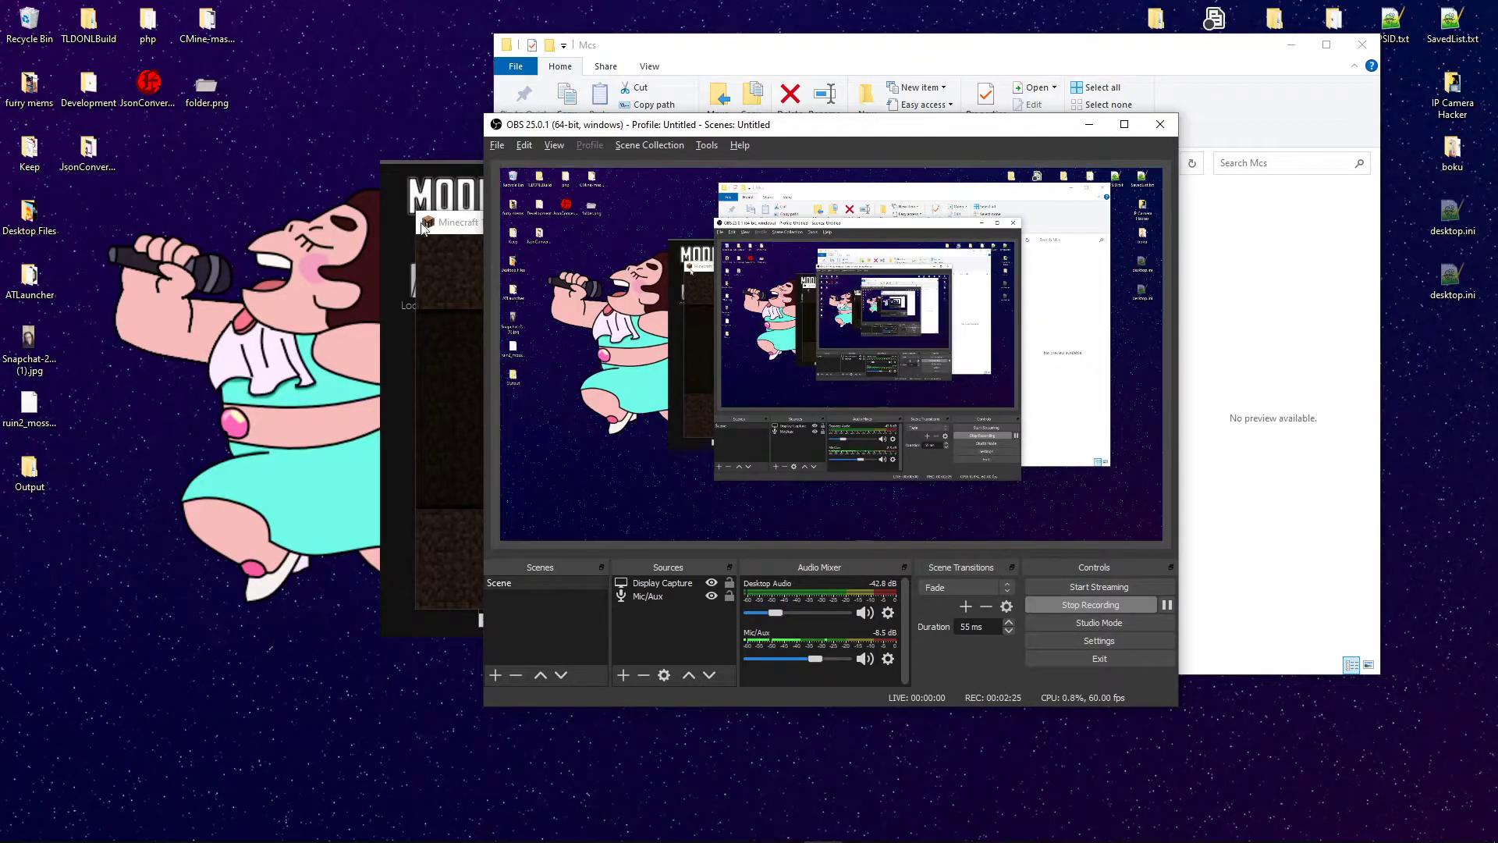
click(457, 270)
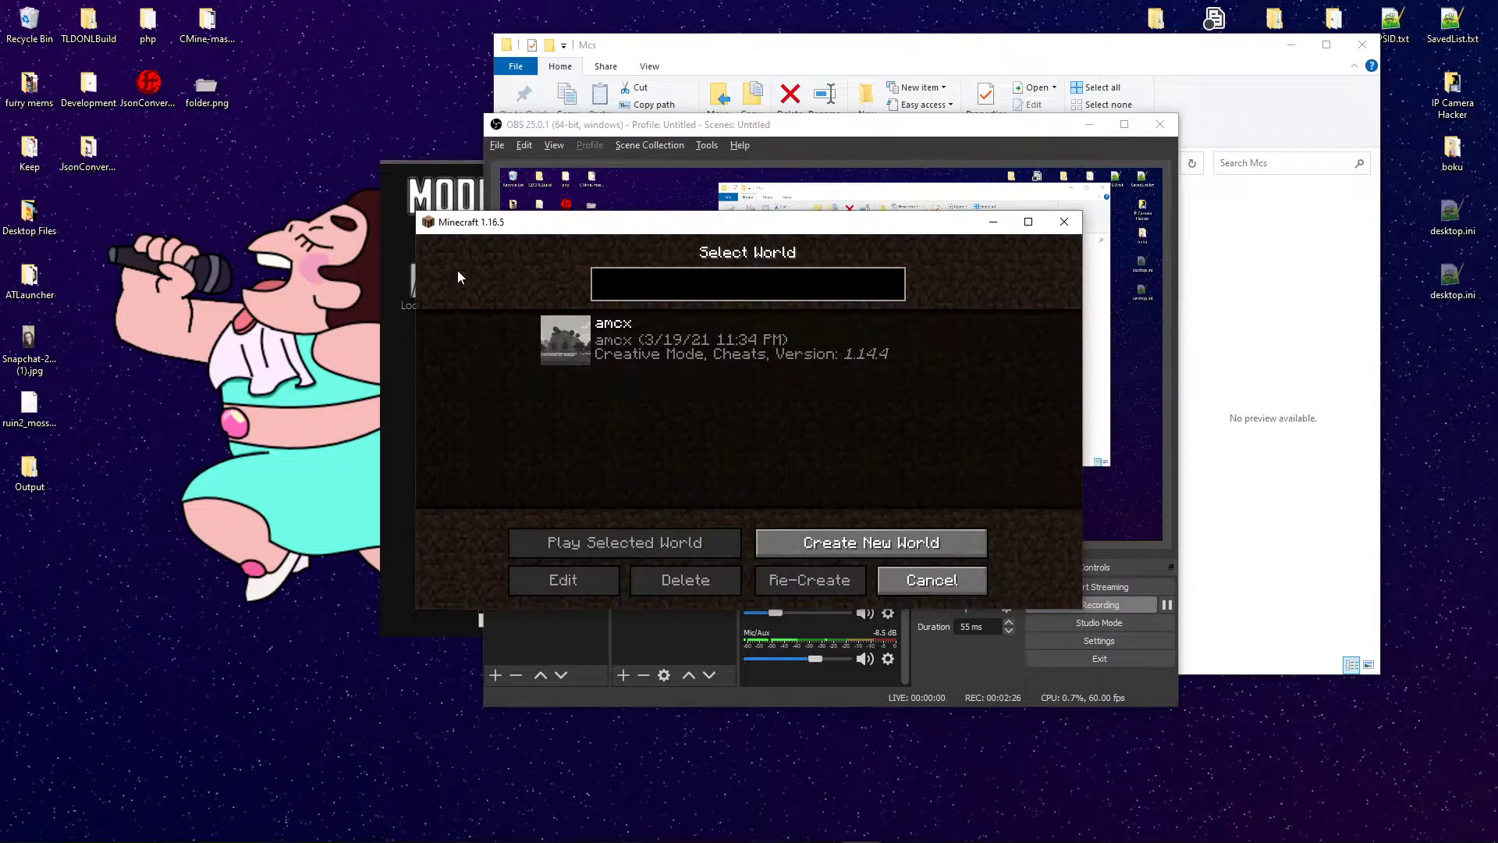
Step: Load the amcx world in Minecraft 1.16.5 without creating a backup
click(667, 347)
click(583, 336)
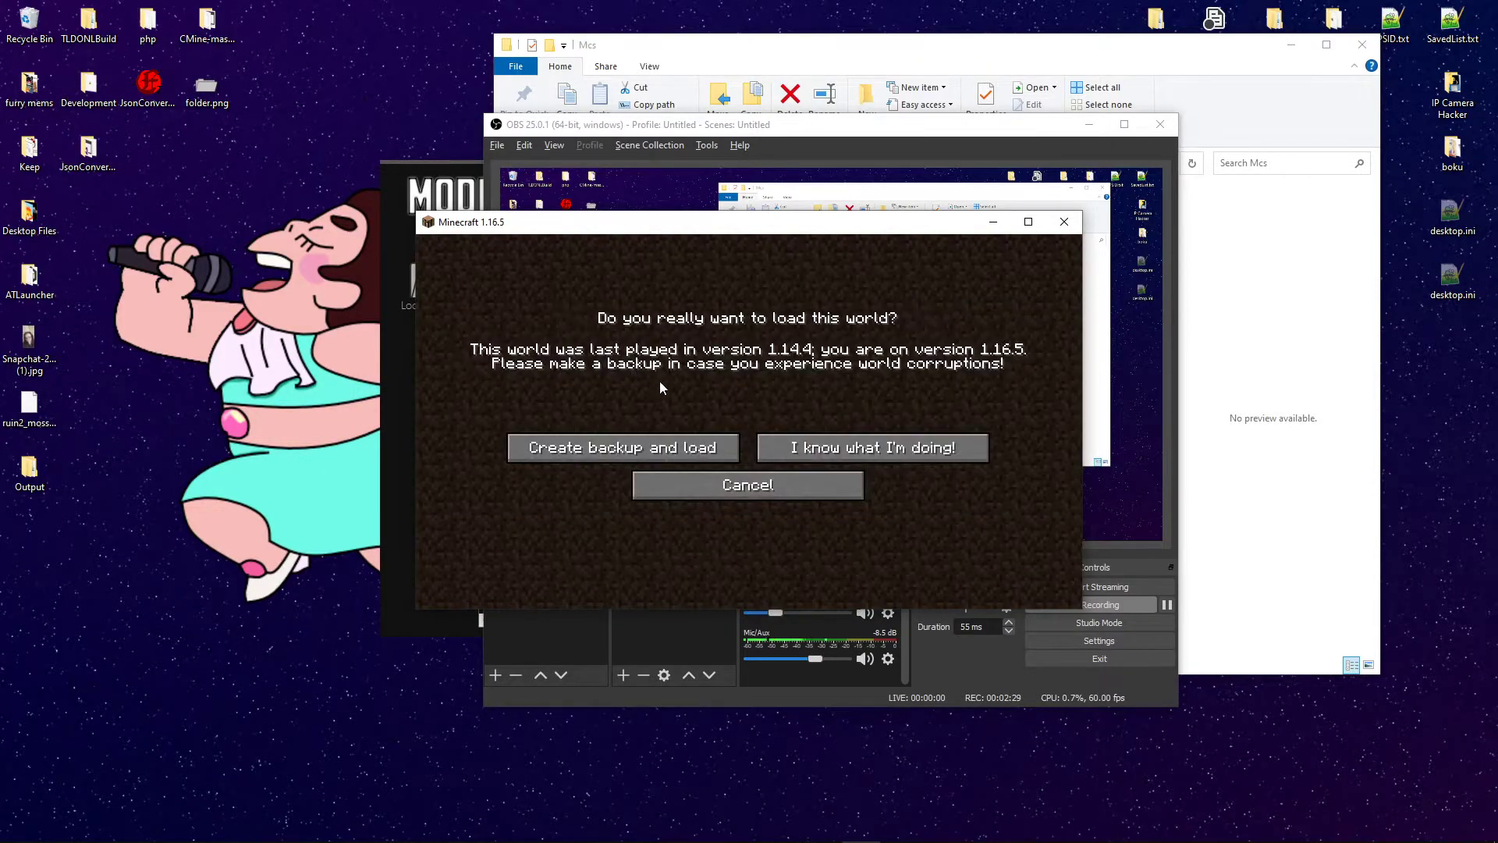
click(793, 453)
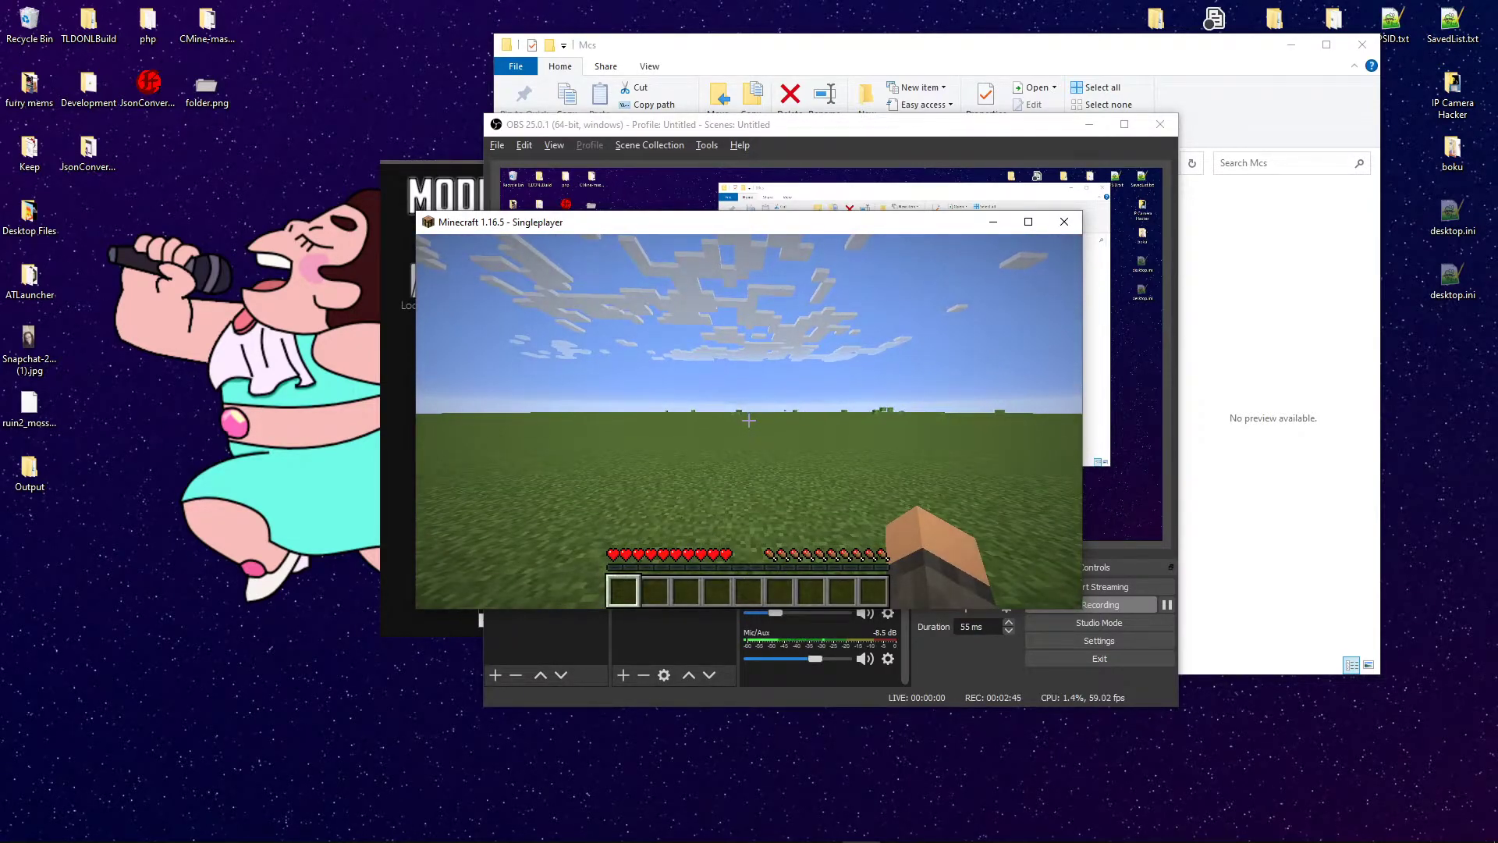
Step: Switch the player to Creative Mode with the gamemode command and fly up high above the grass plain
key(slash)
text(gamemode)
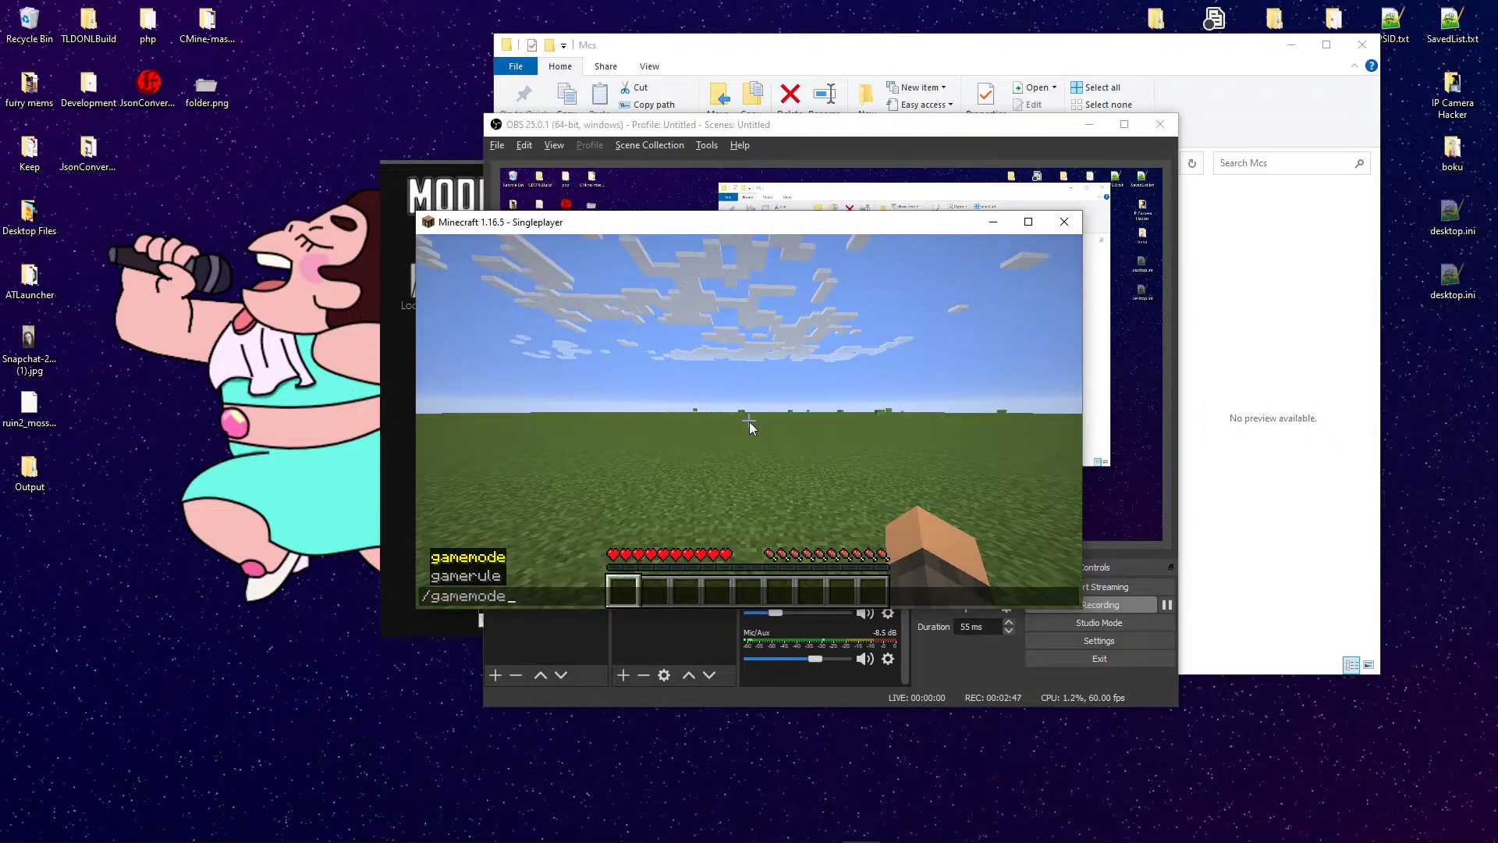
key(Tab)
key(Tab)
key(Return)
key(space)
key(space)
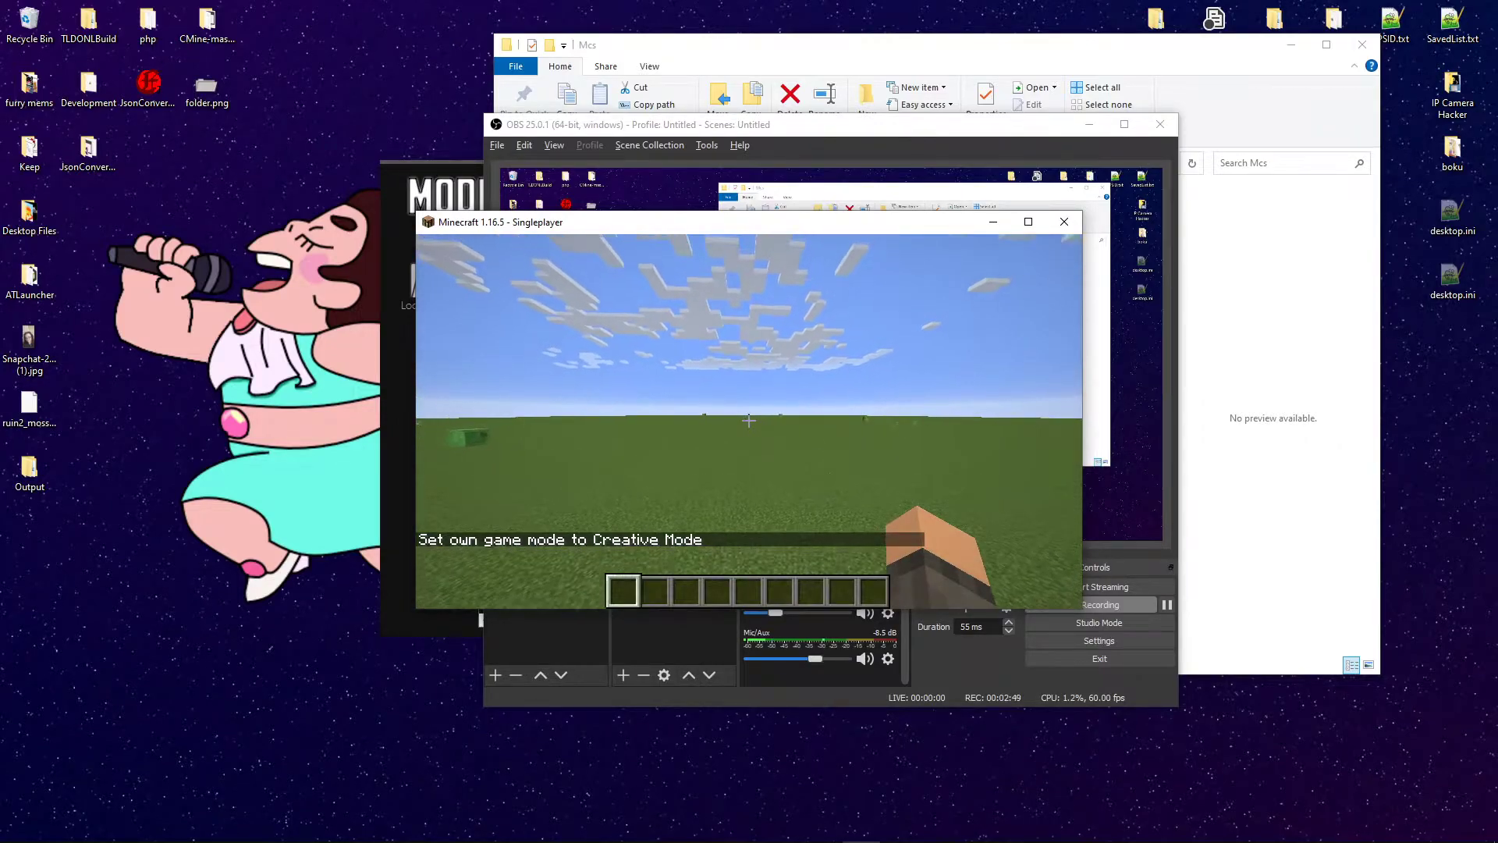
key(space)
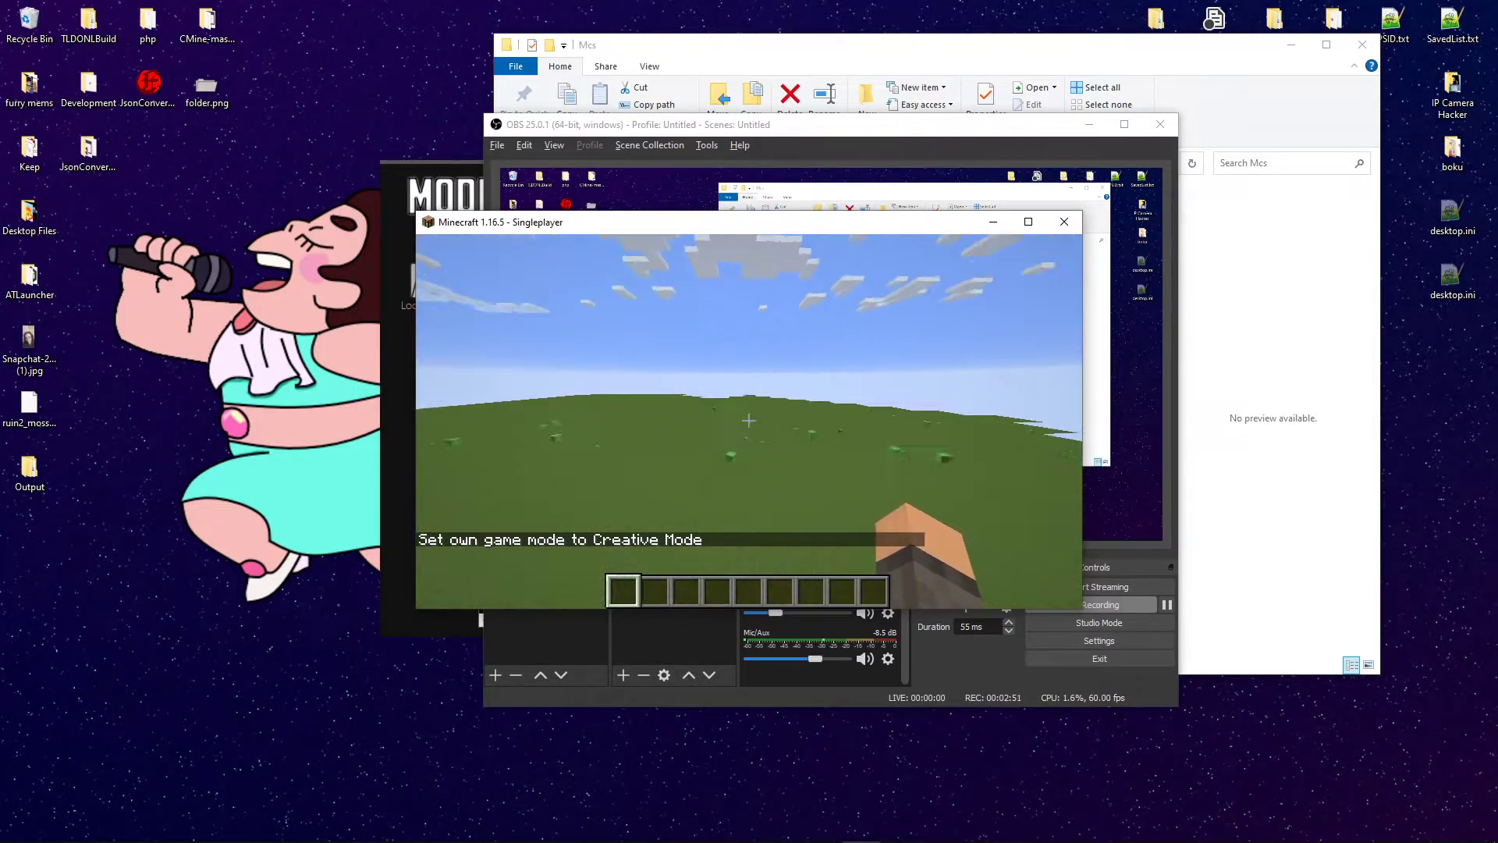
key(space)
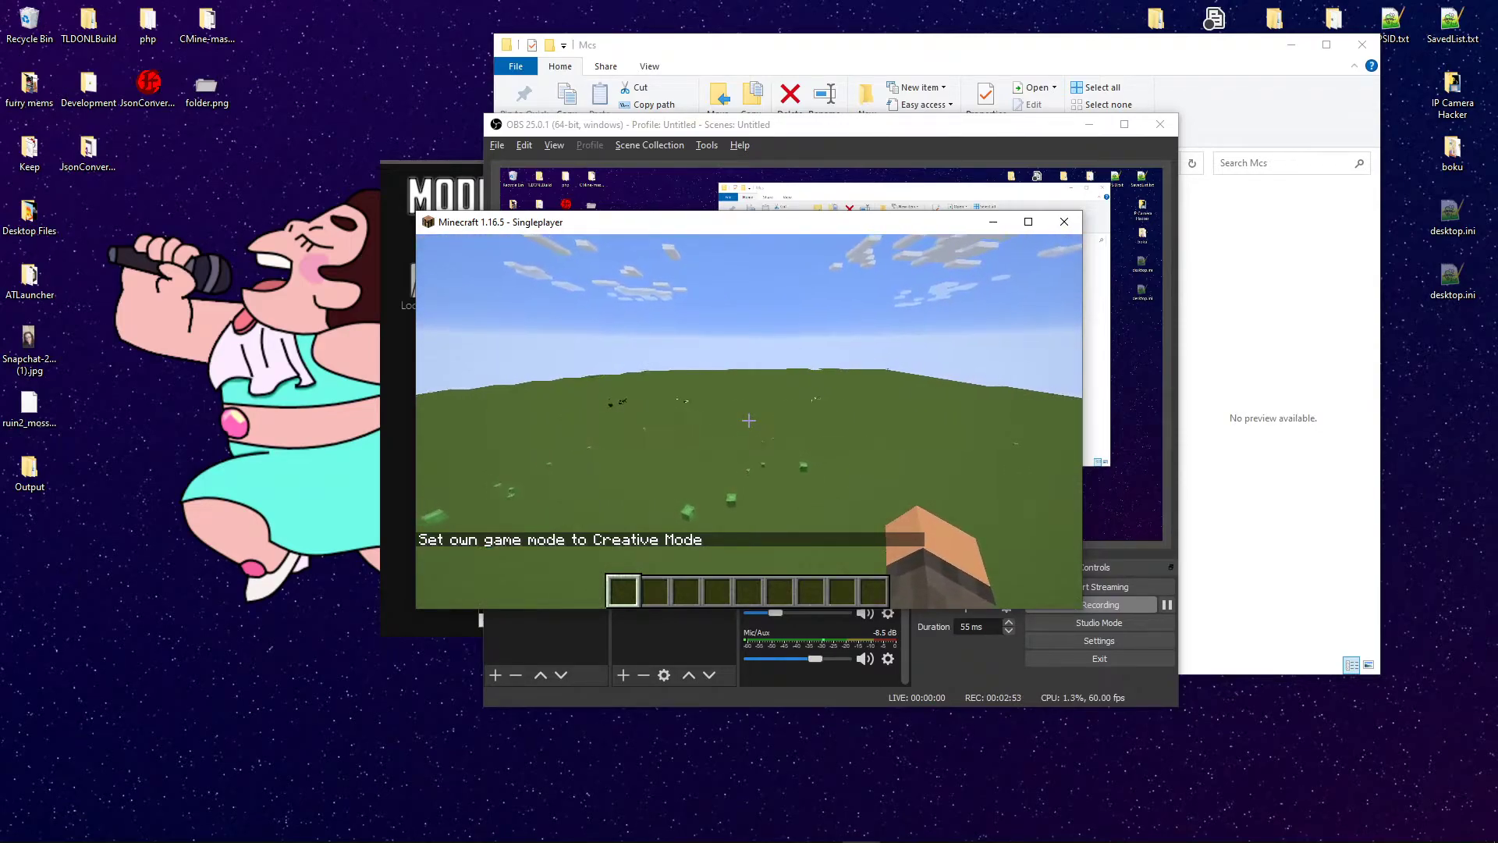
key(space)
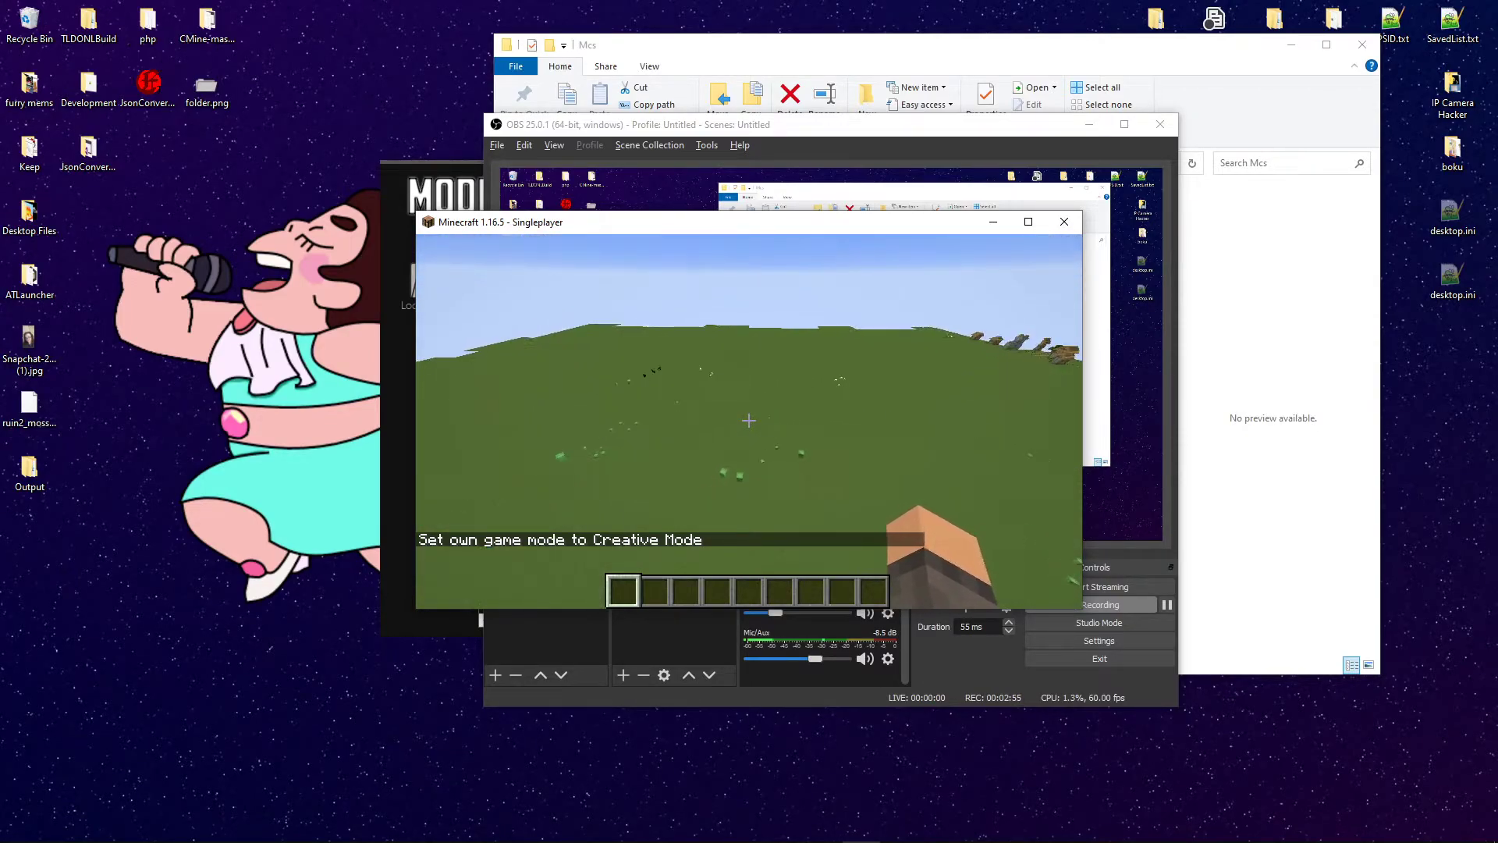
Step: Teleport to 0 ~ 0 with the tp command and check the player's coordinates in the debug overlay
key(slash)
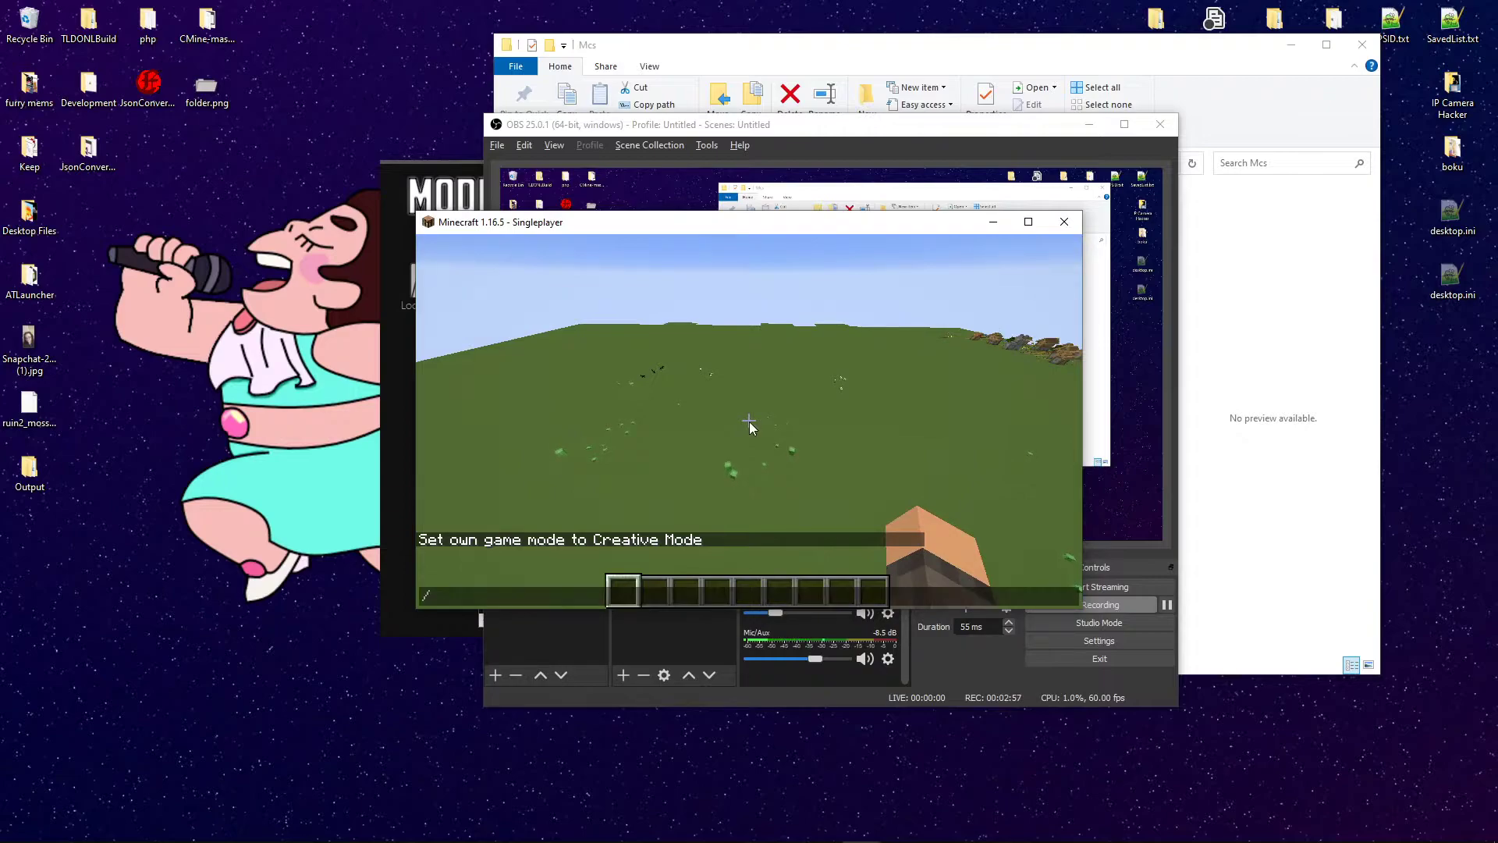
text(tp )
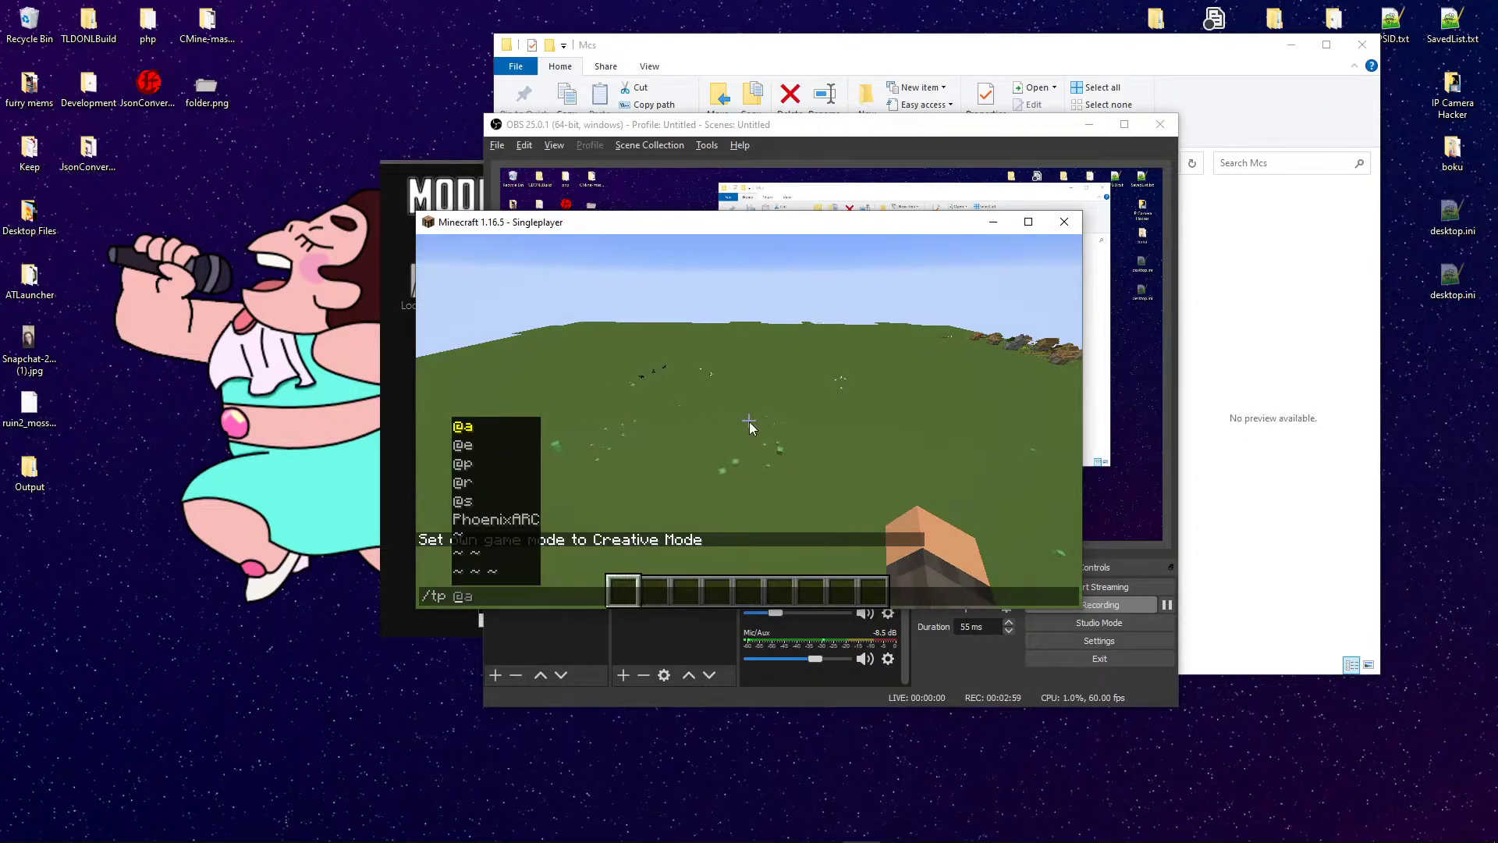
text(0 ~ 0)
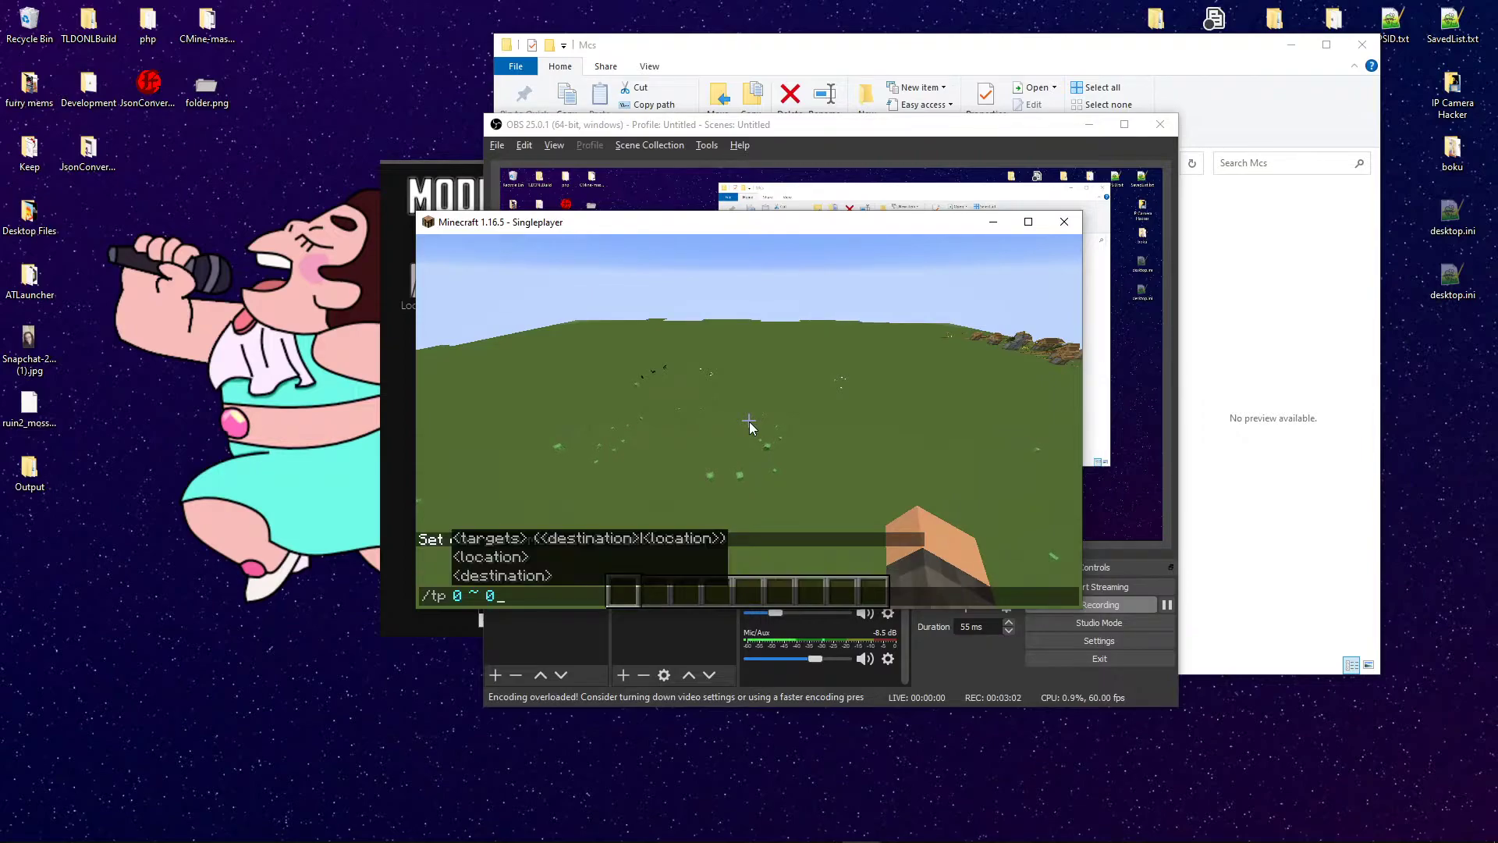
key(Return)
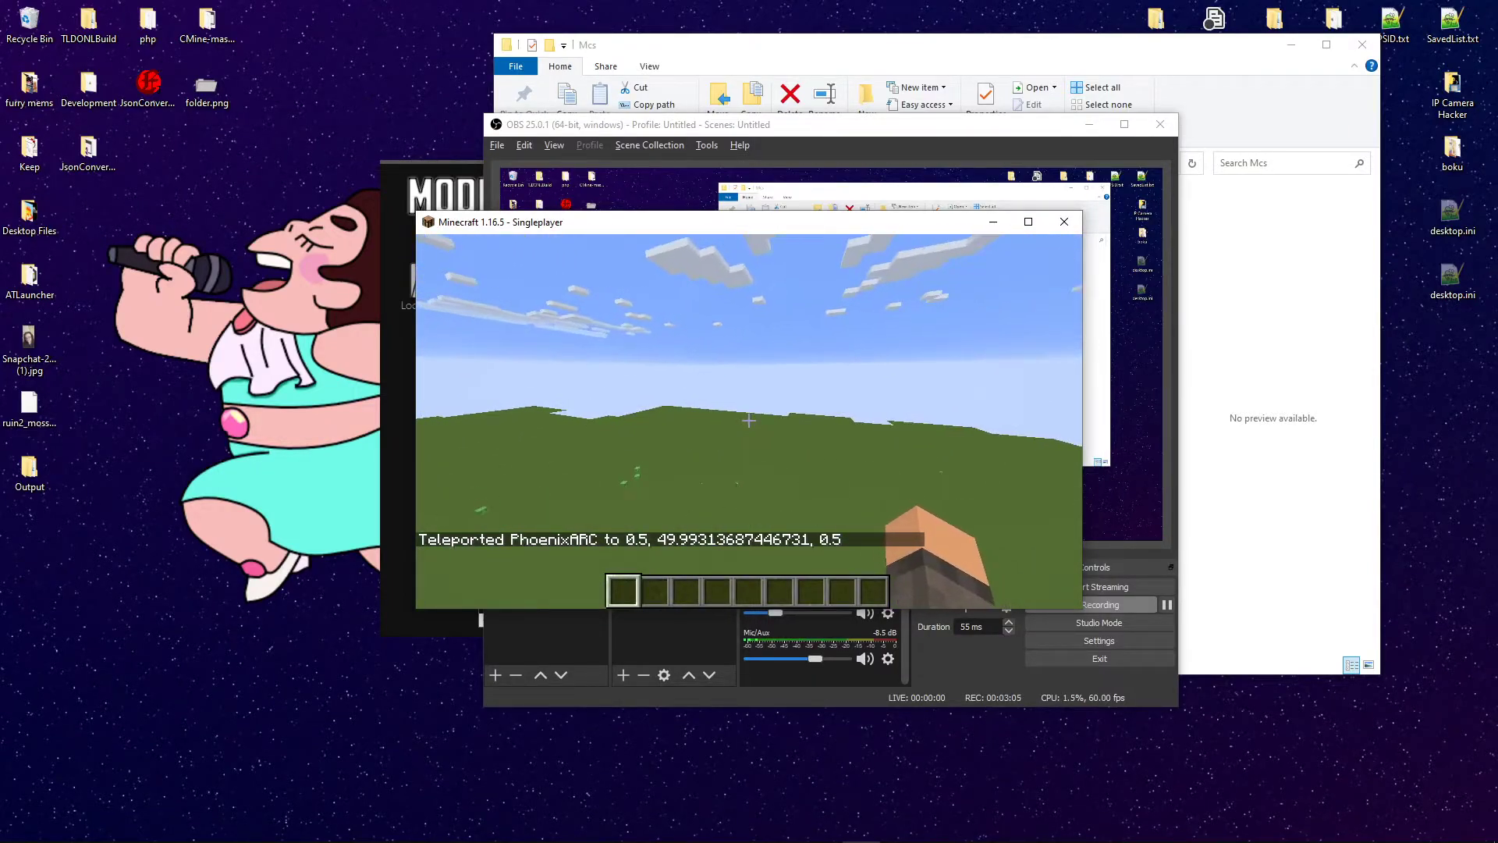
mouse_move(749, 421)
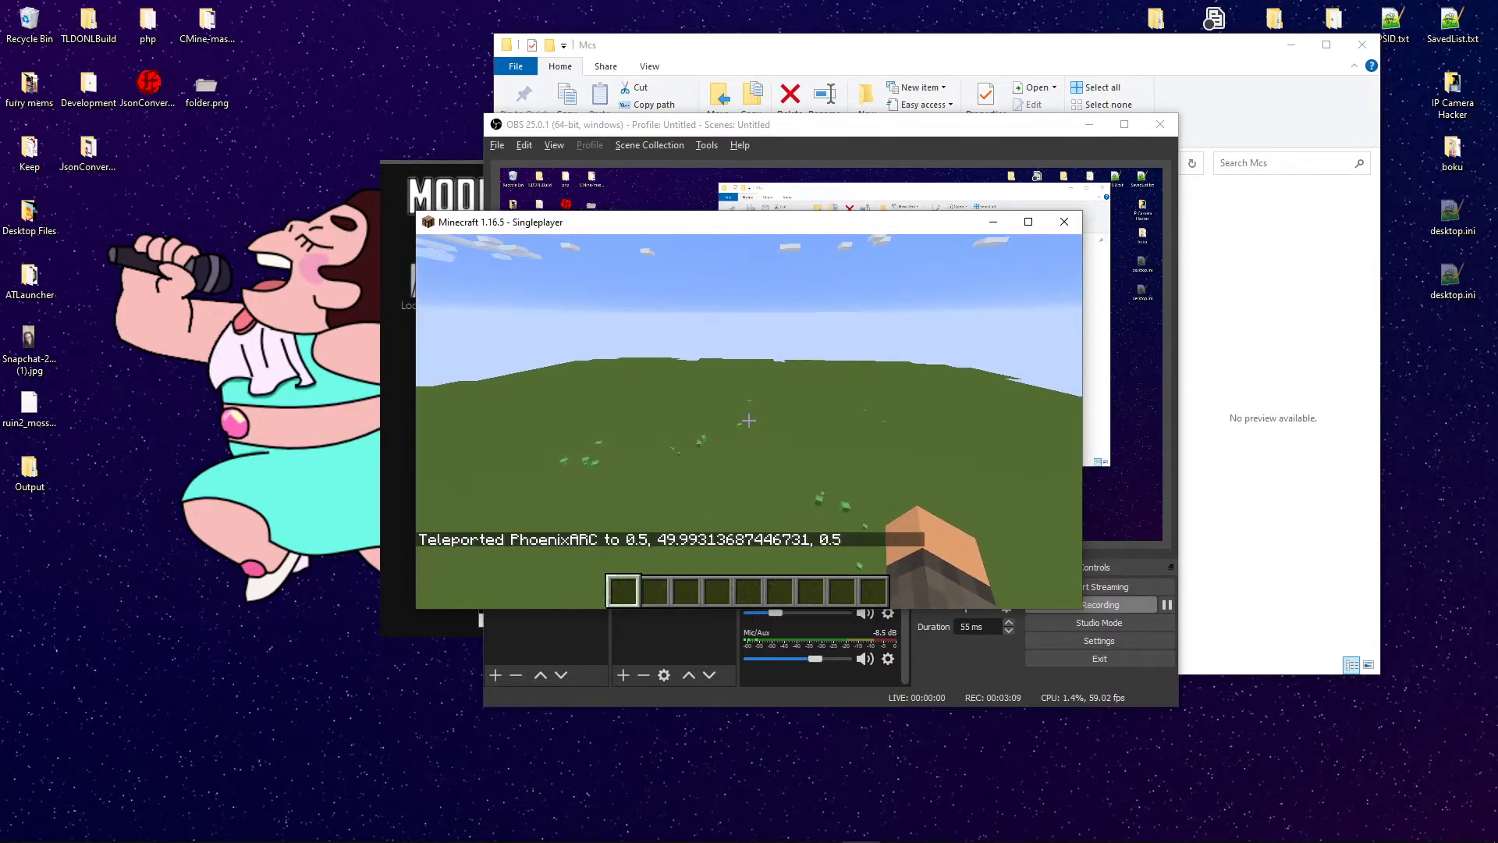
key(F3)
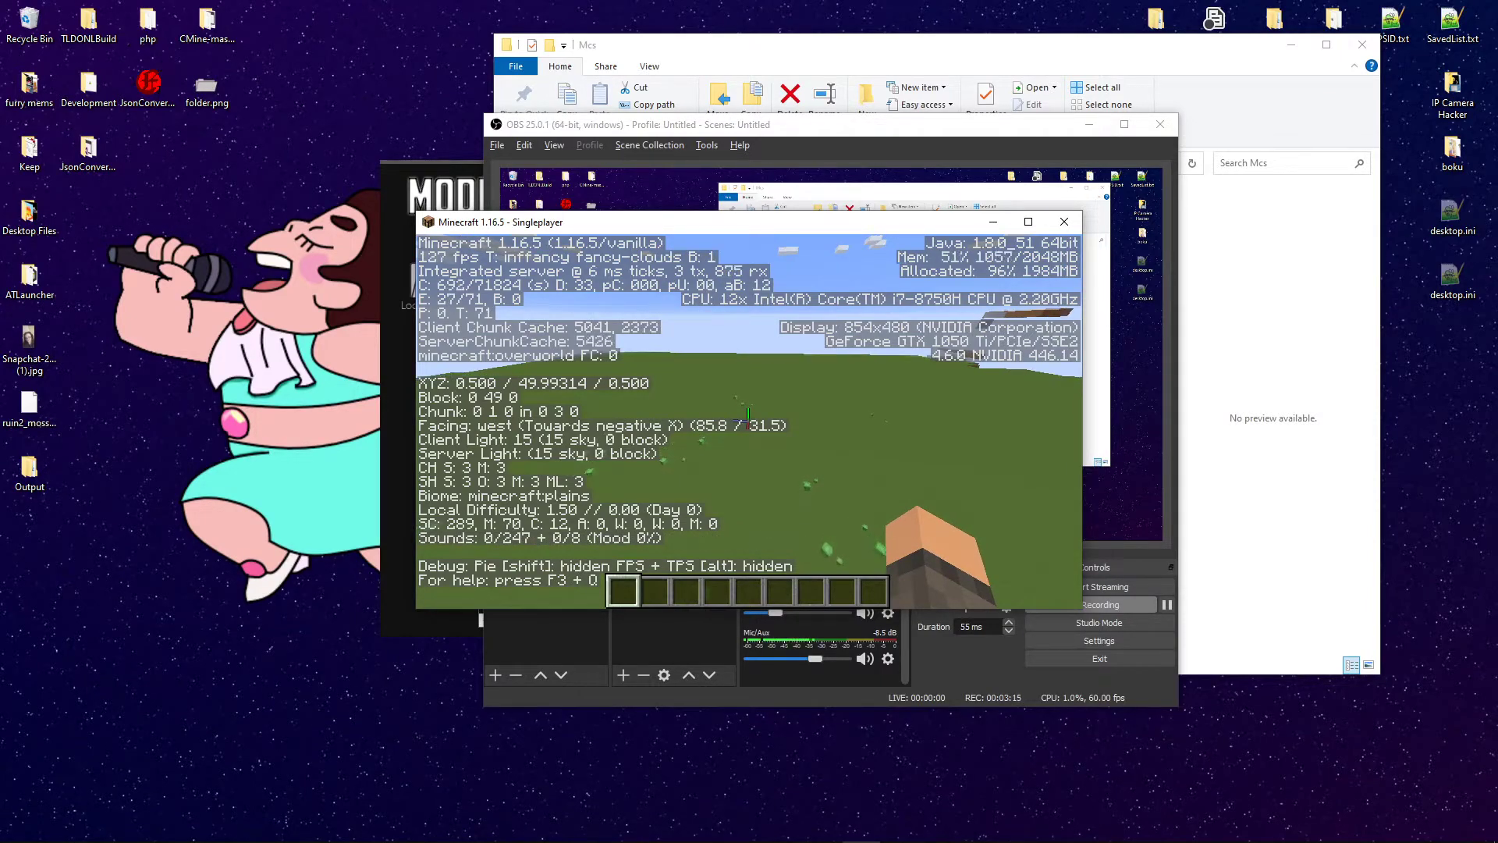
key(F3)
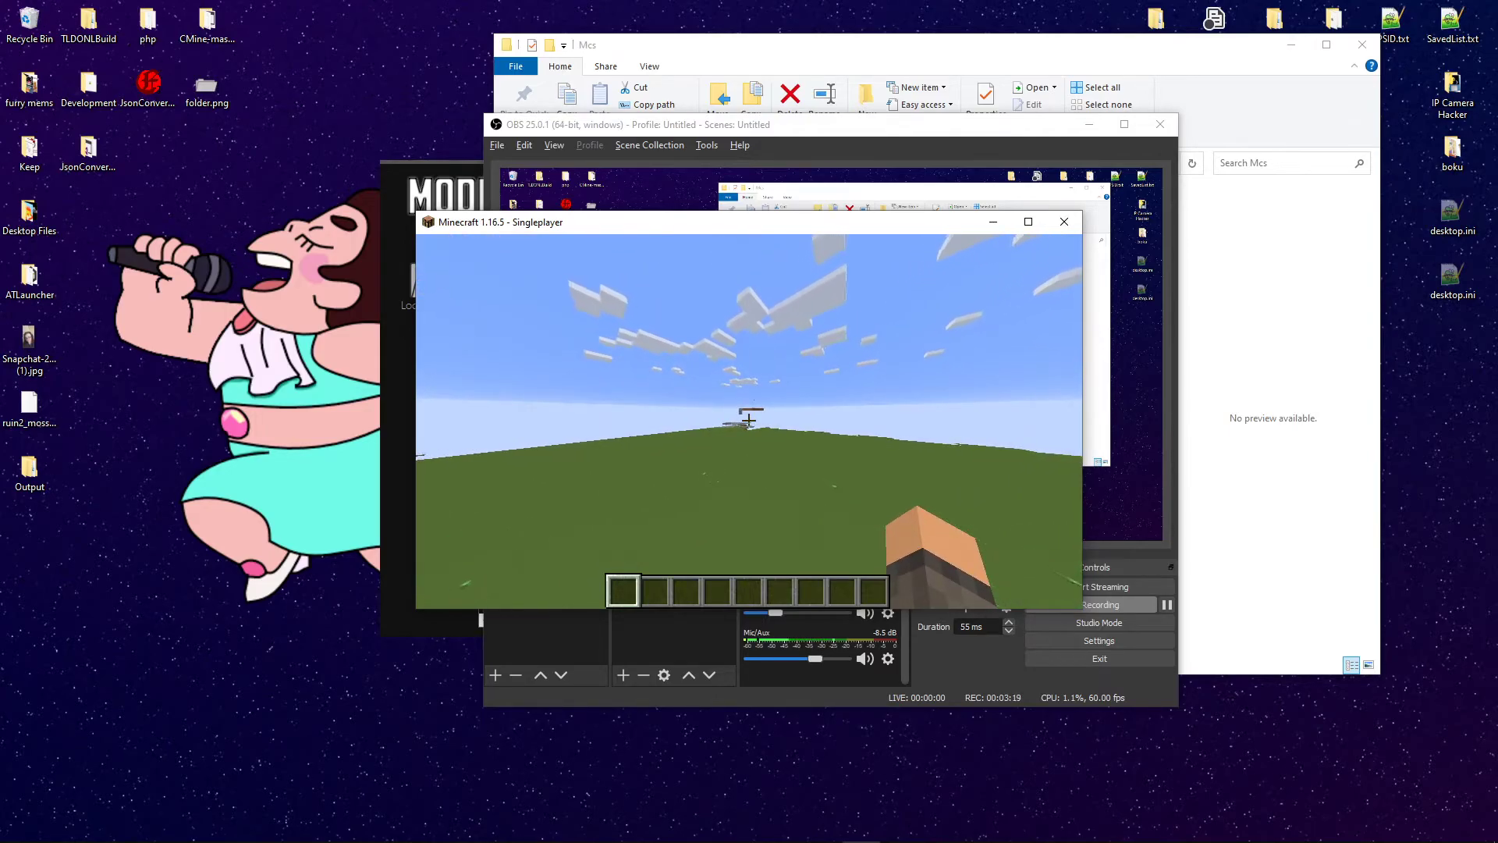
Step: Fly across the plain to the lobby and examine its buildings, floating platforms and towers
key(w)
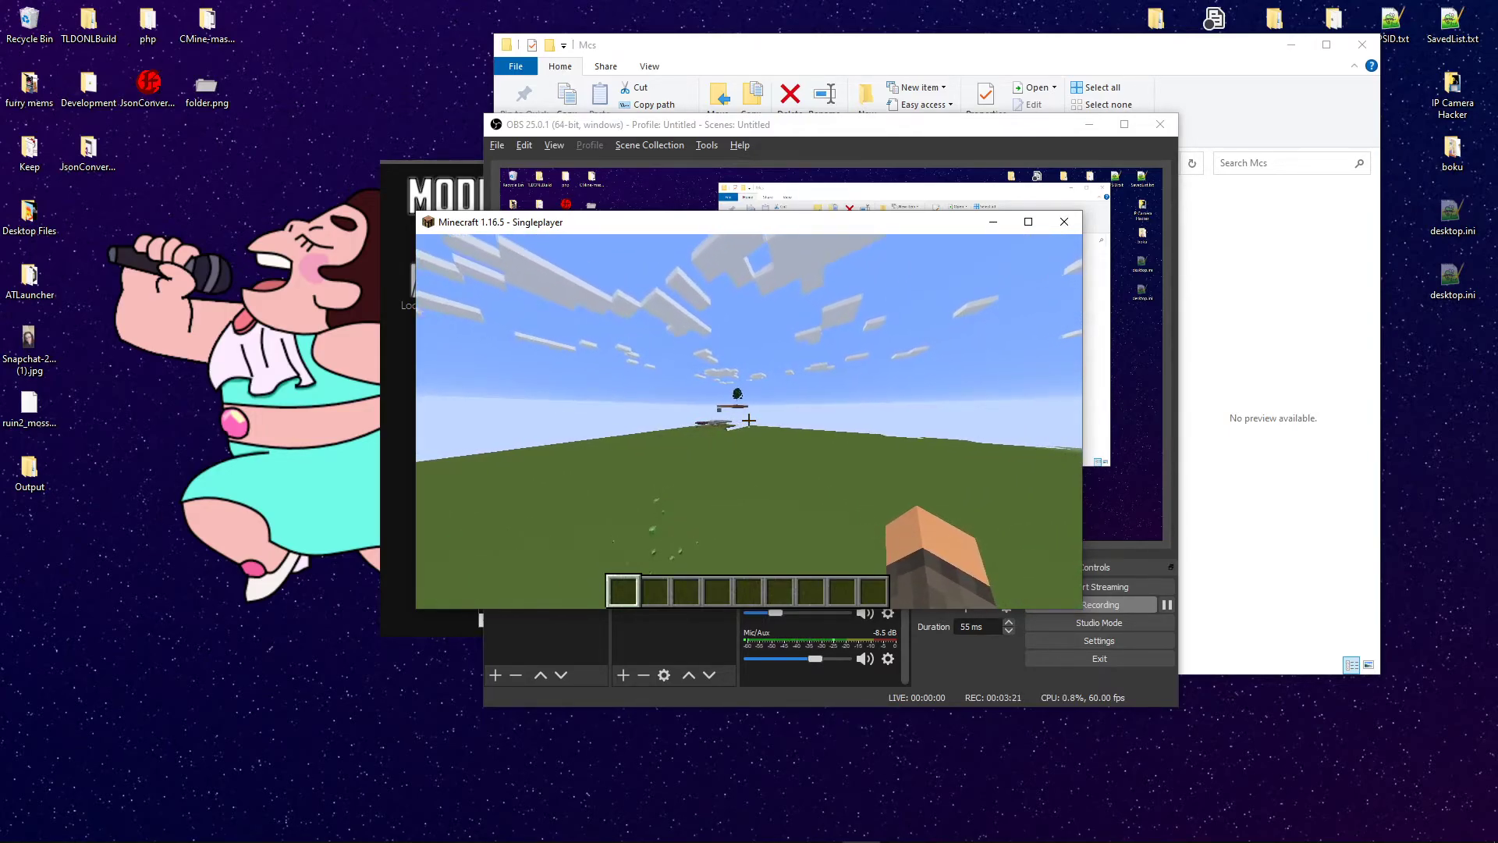
key(w)
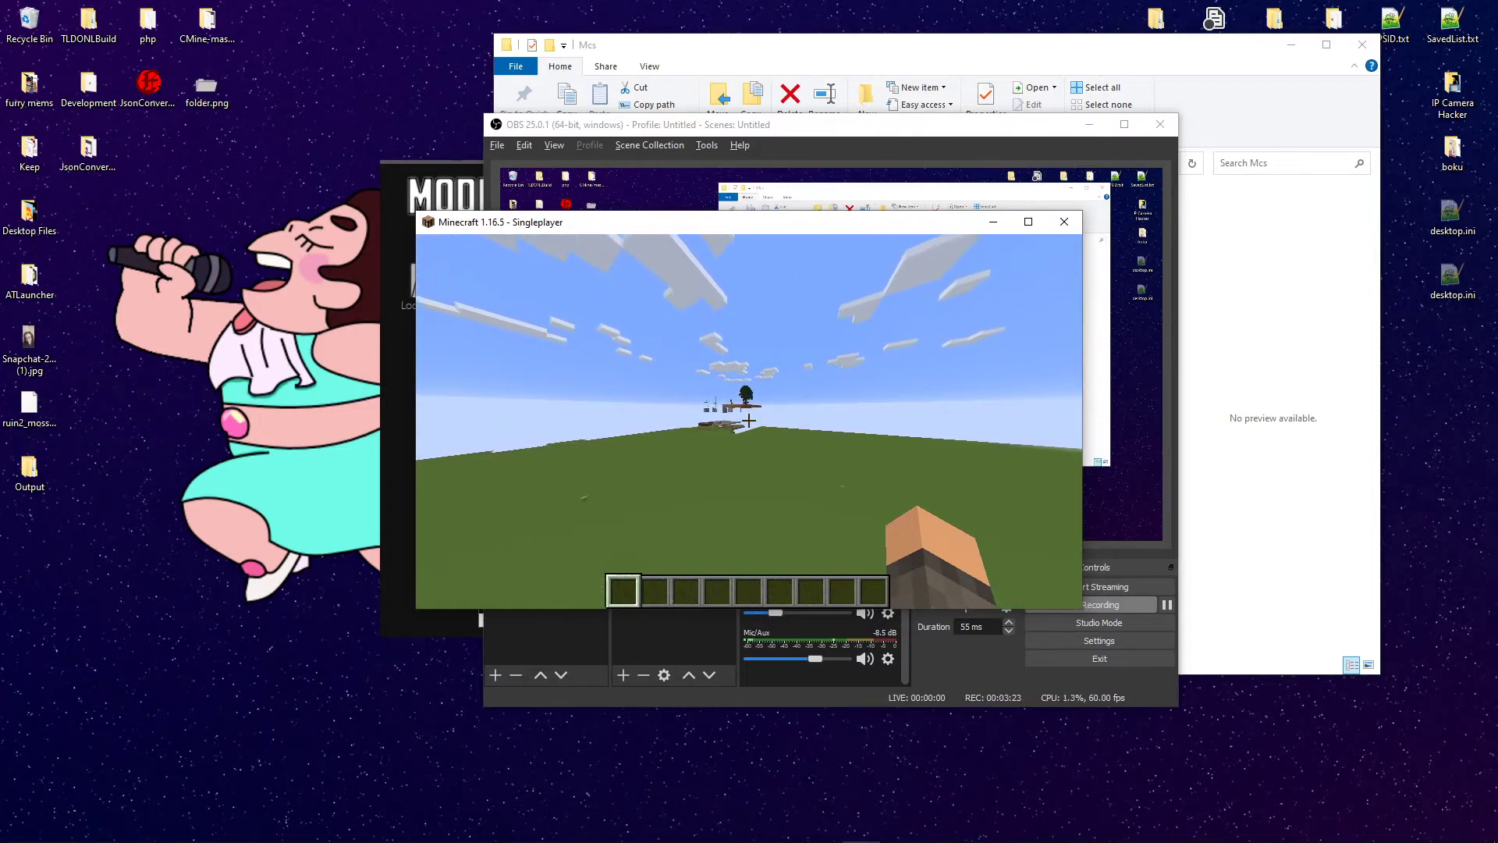
key(w)
key(5)
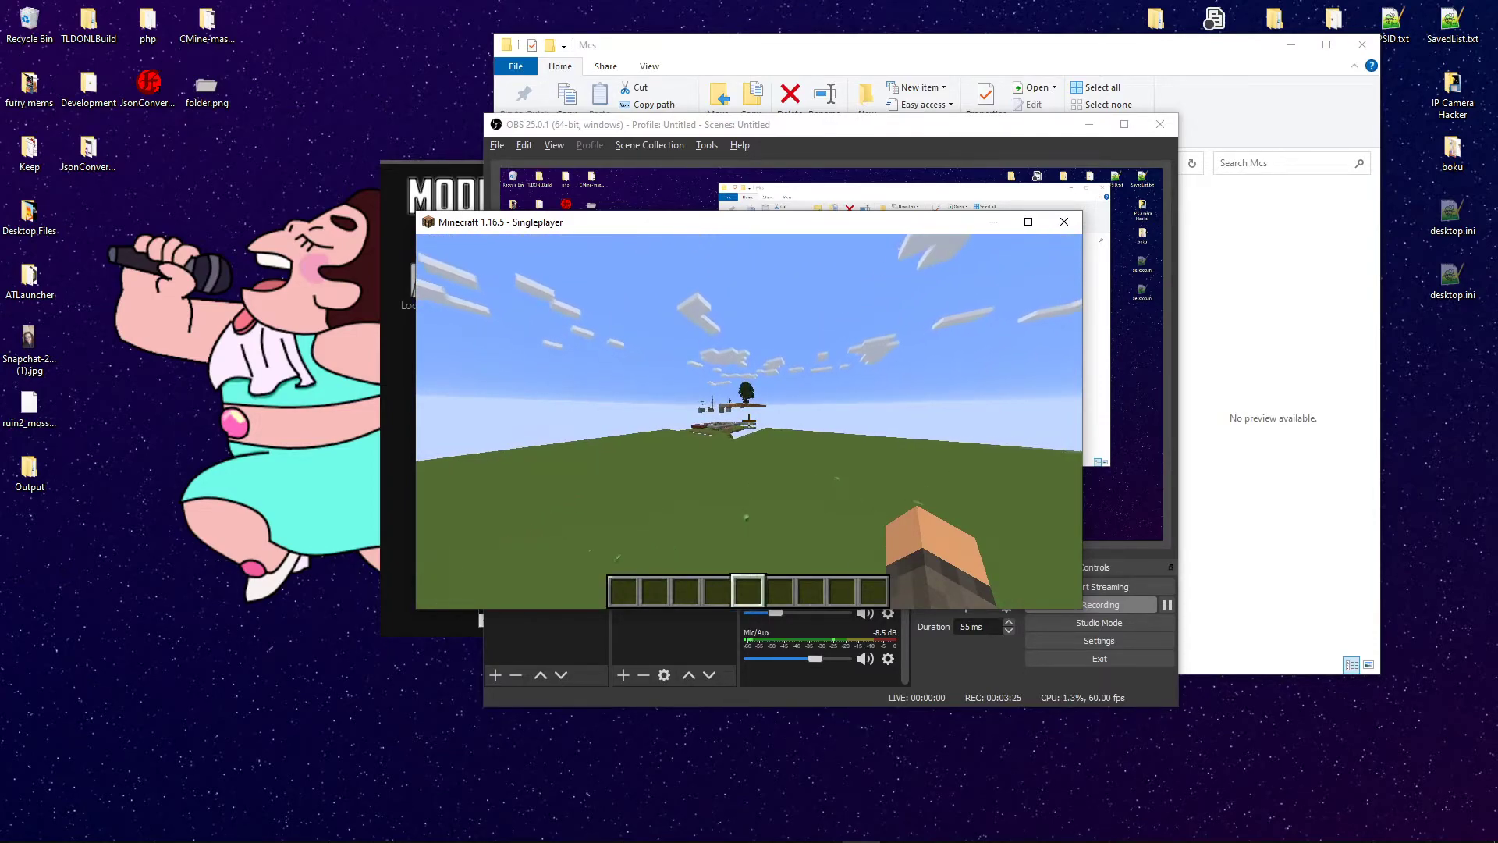
key(1)
key(w)
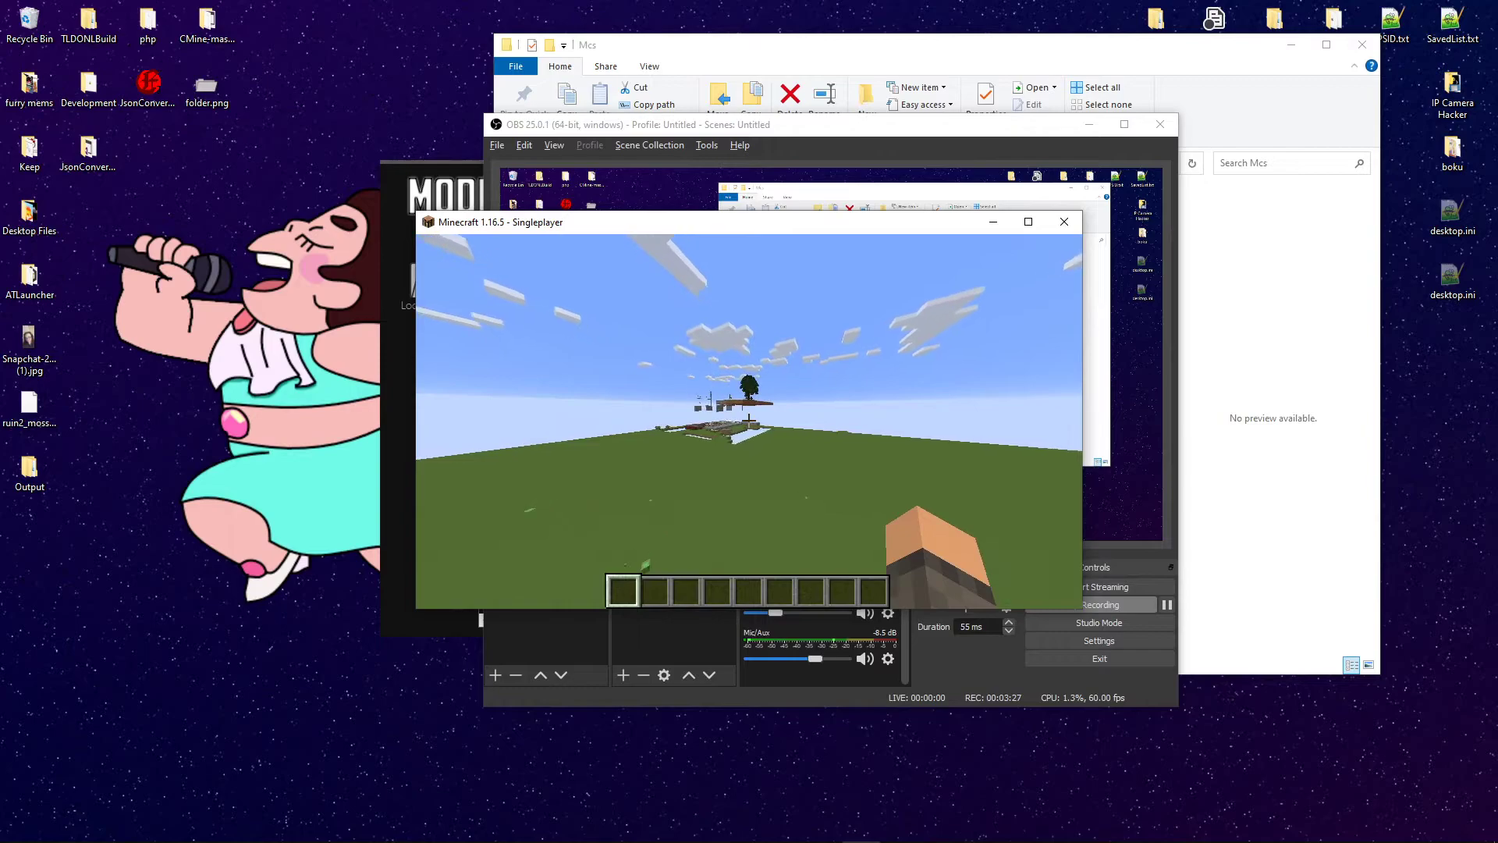
key(w)
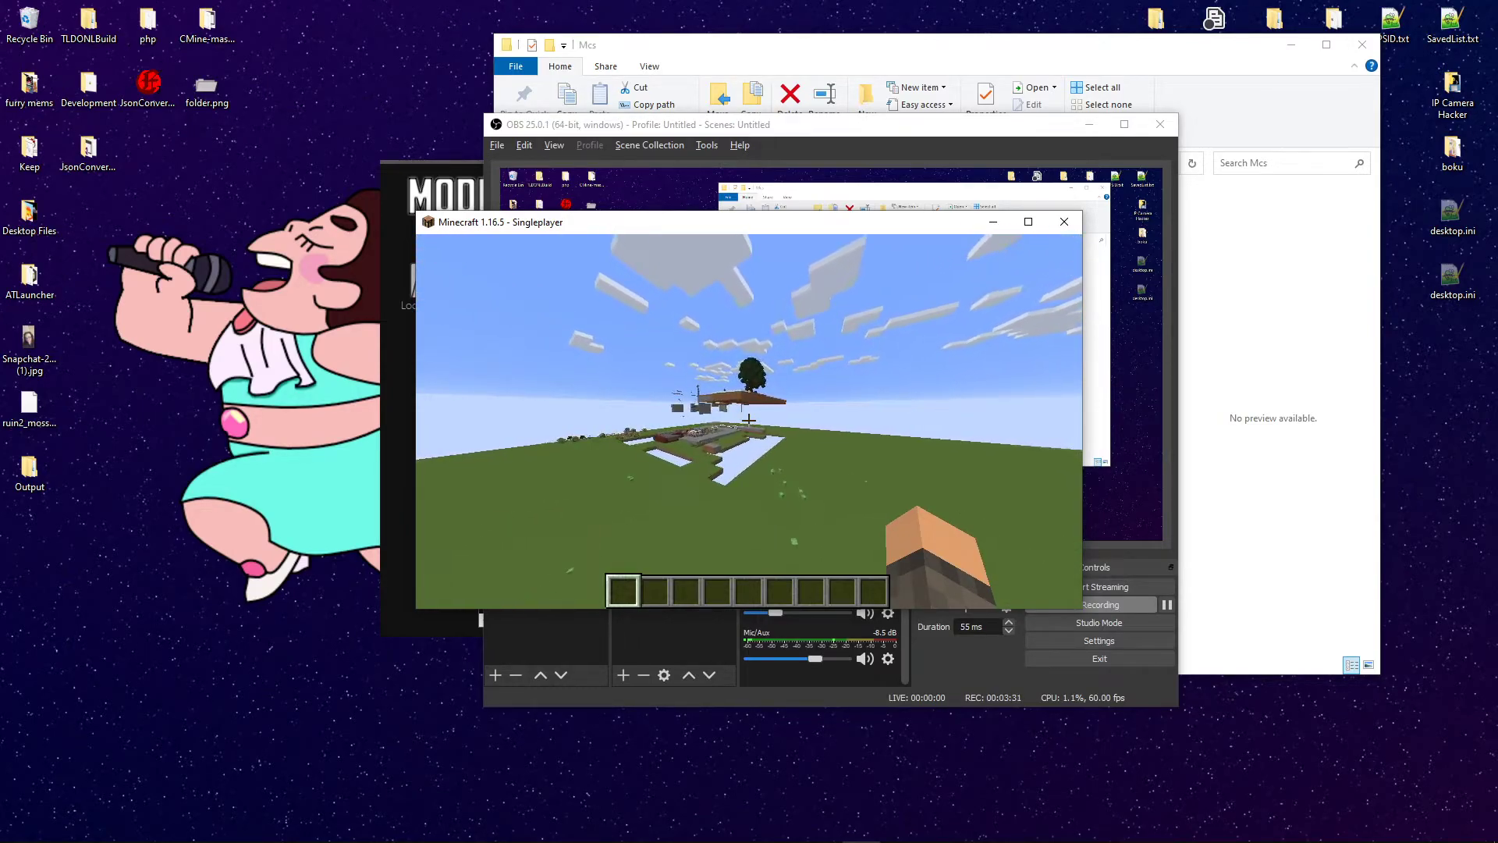
key(w)
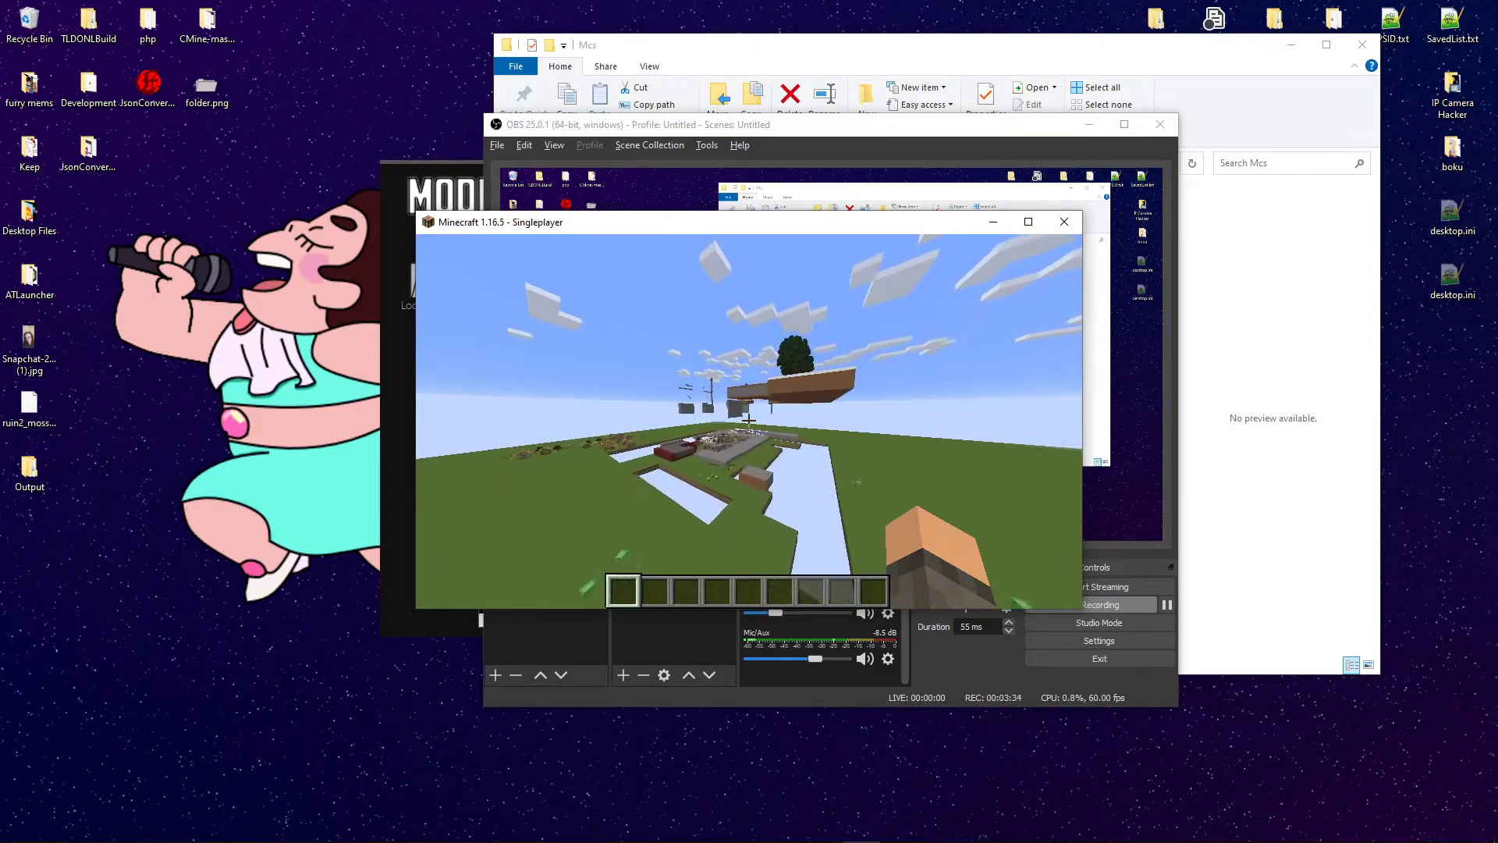
key(w)
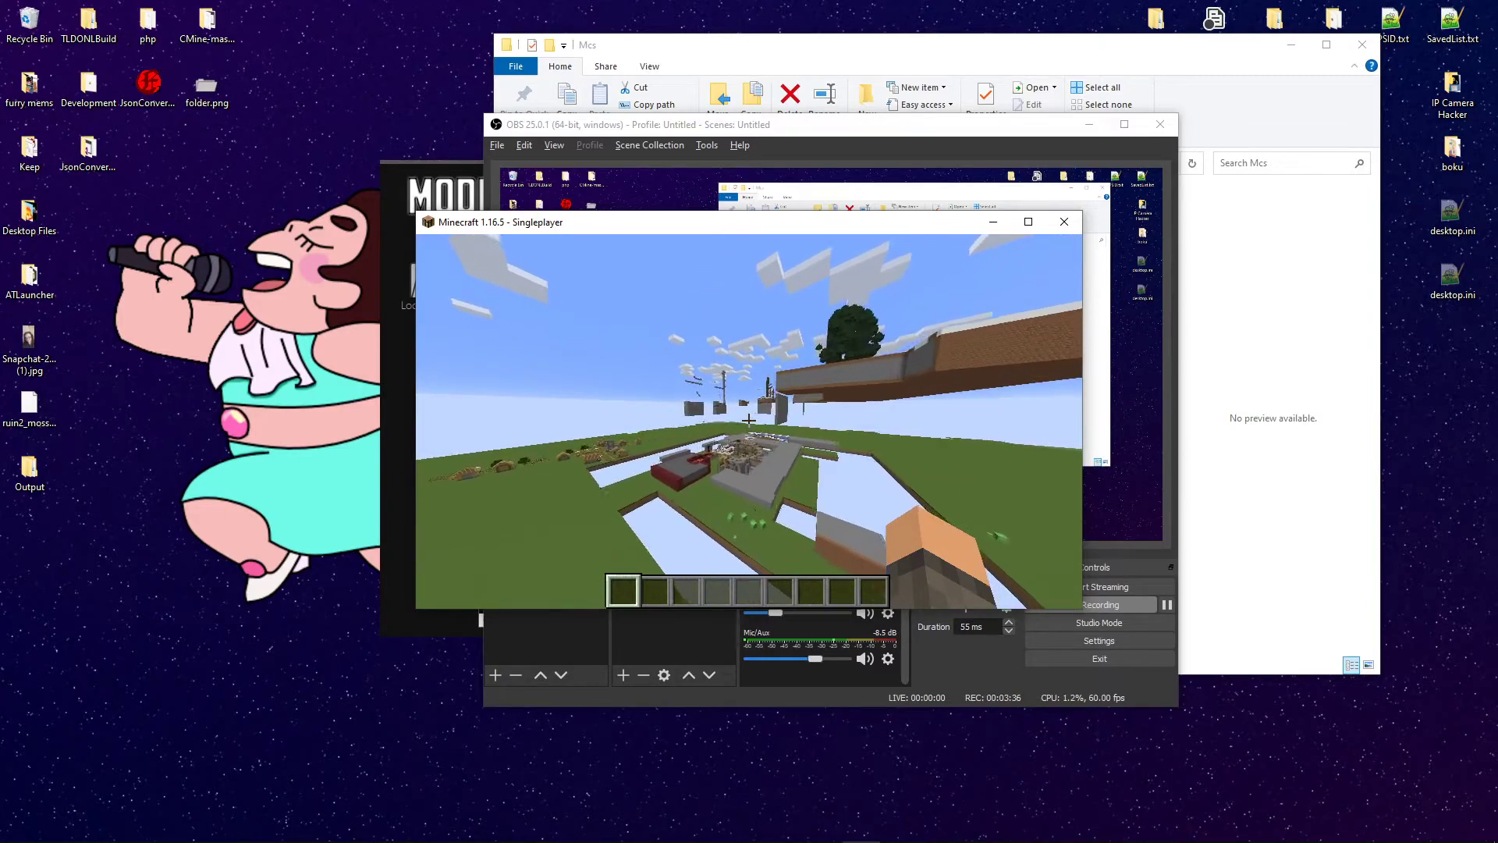
key(w)
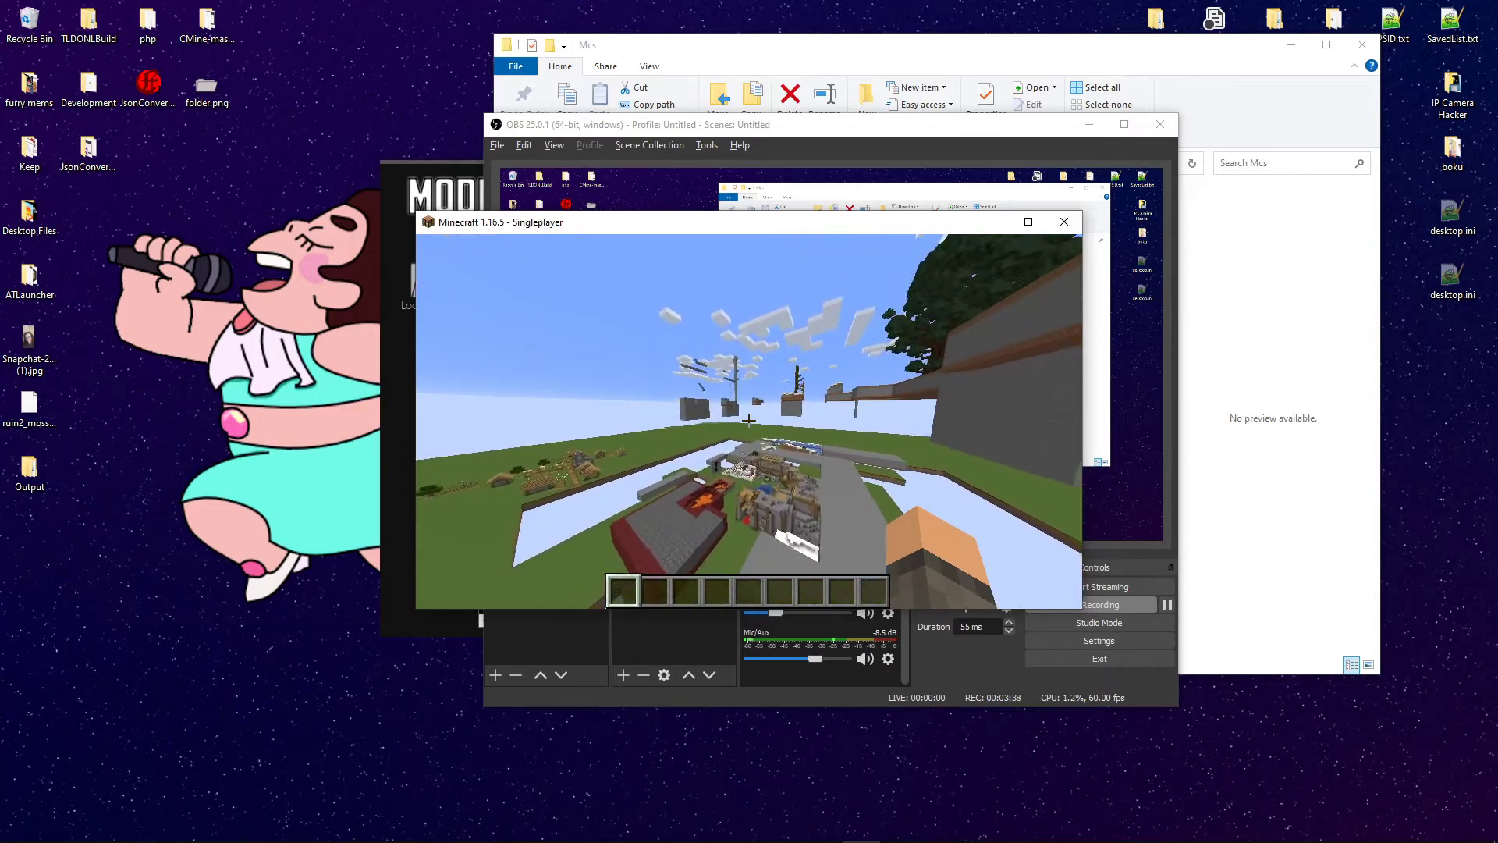
key(w)
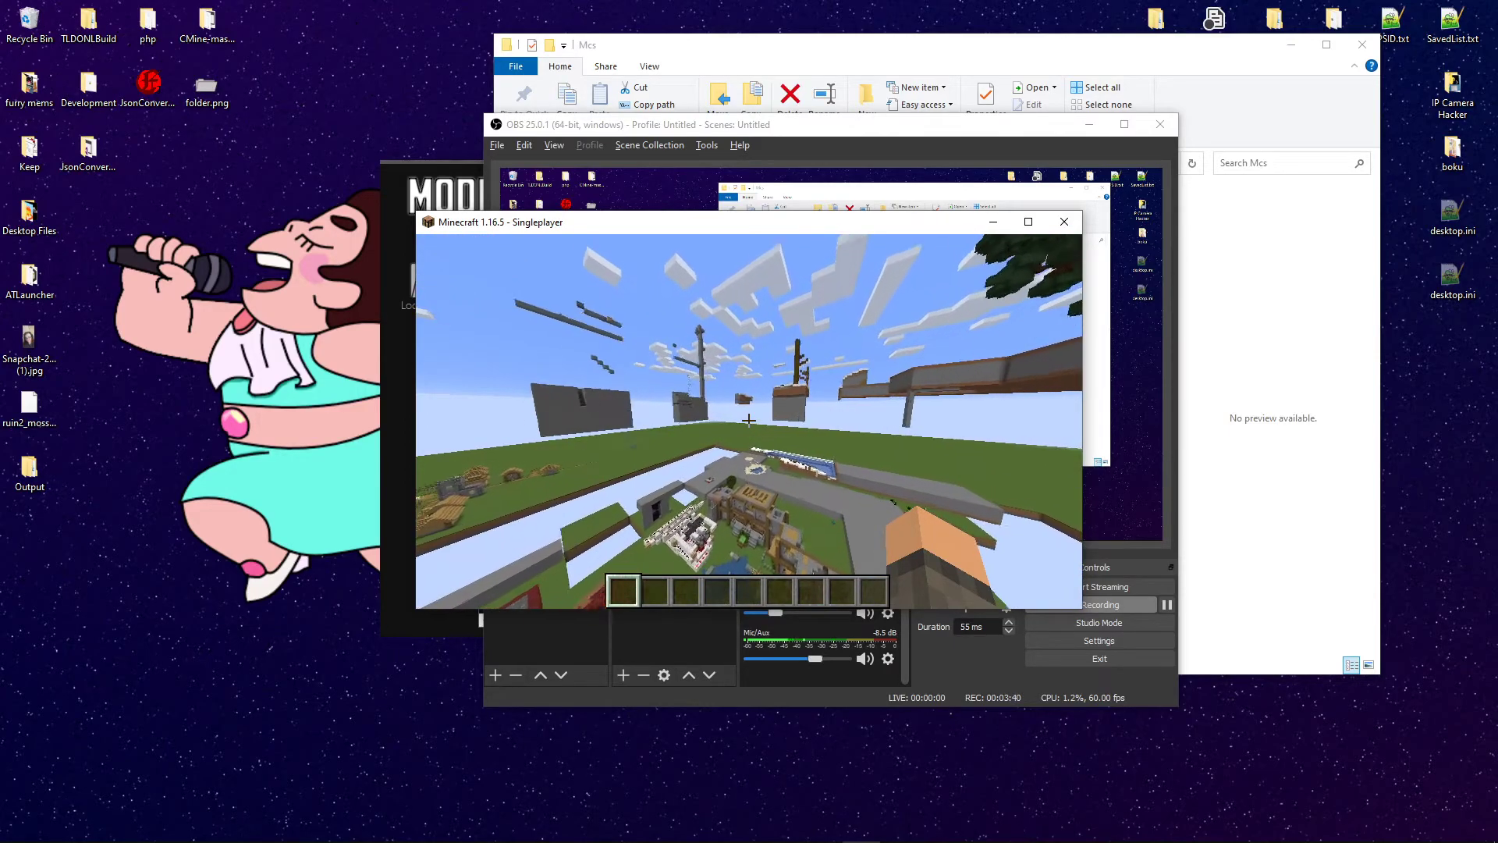
key(w)
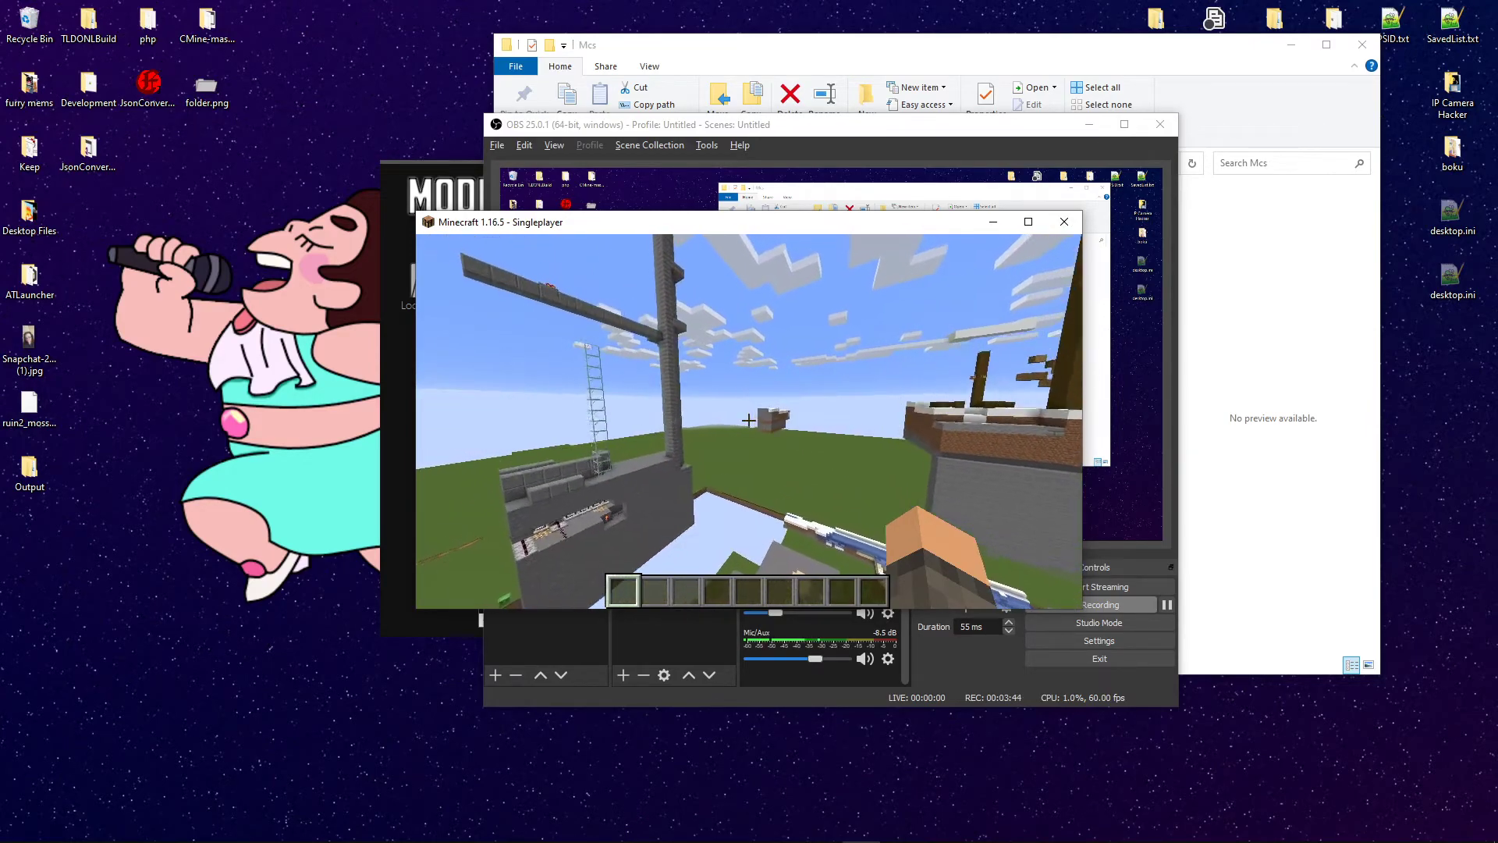
key(w)
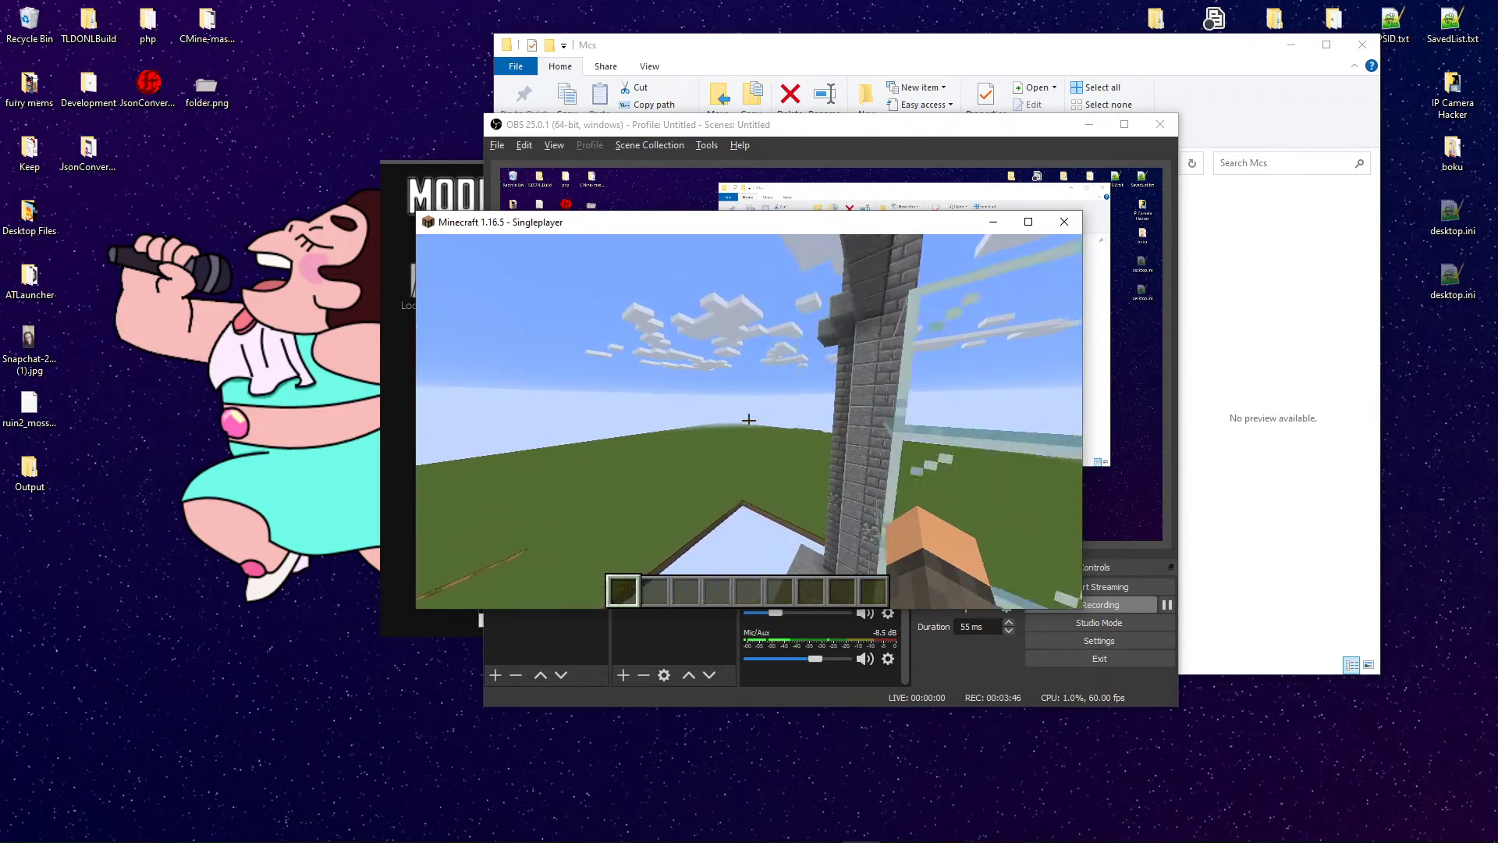
mouse_move(748, 419)
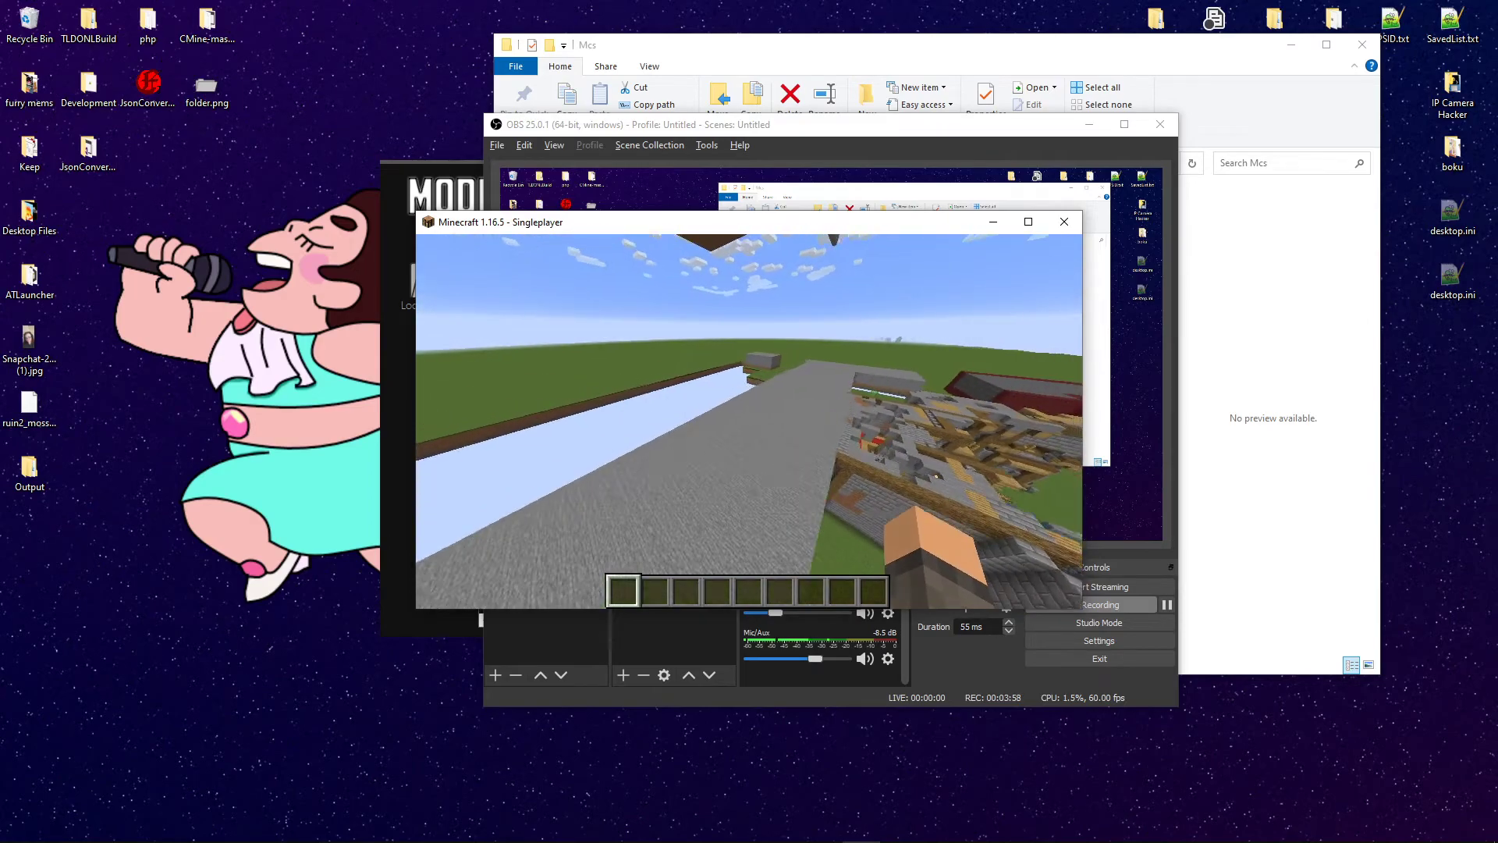
Step: Examine the lobby's central courtyard, redstone build and the nearby village from the air, and pause the game
key(w)
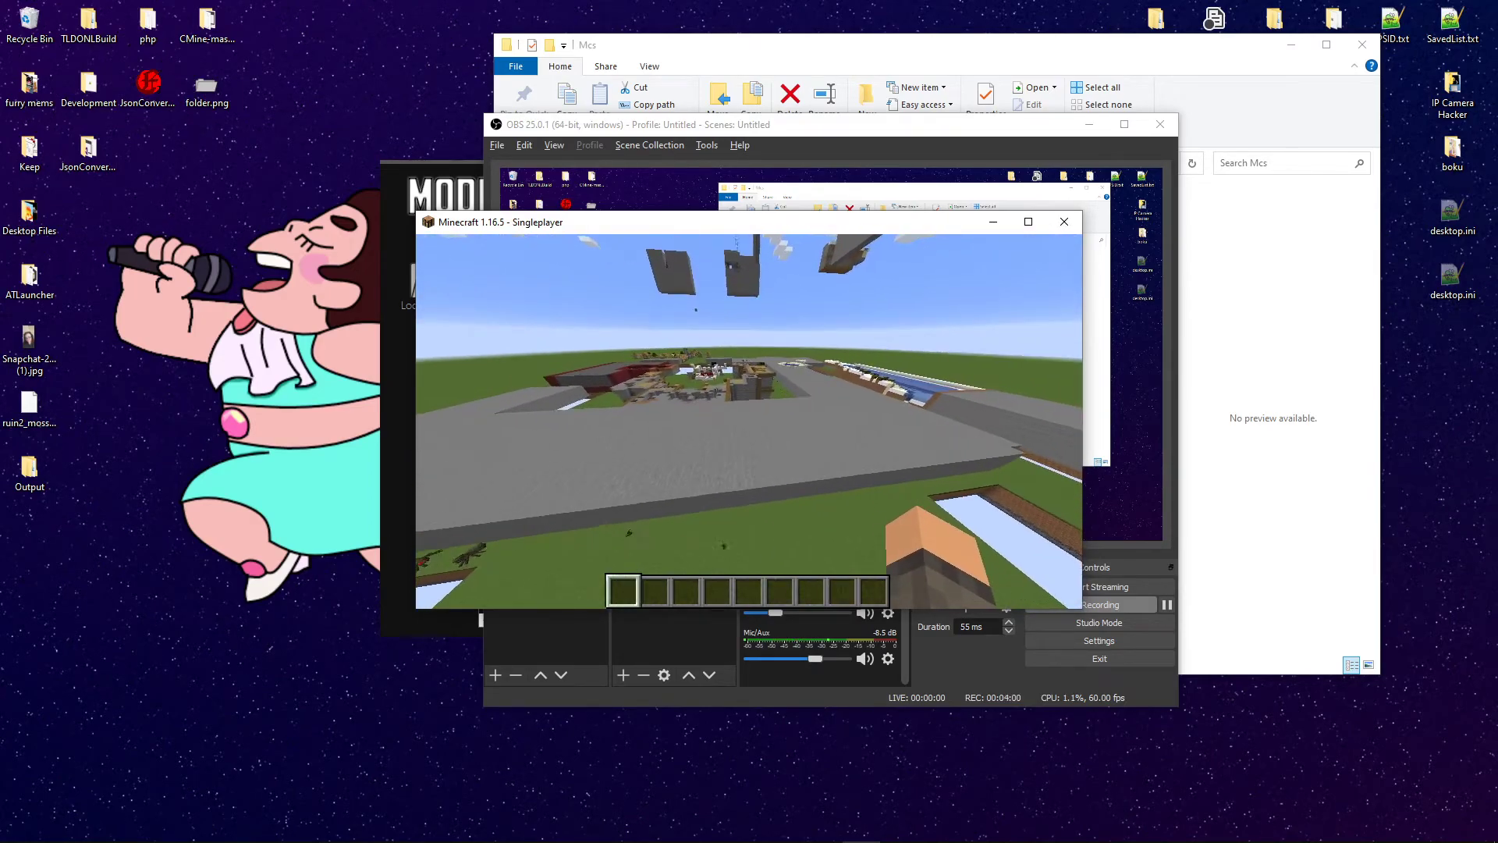
key(w)
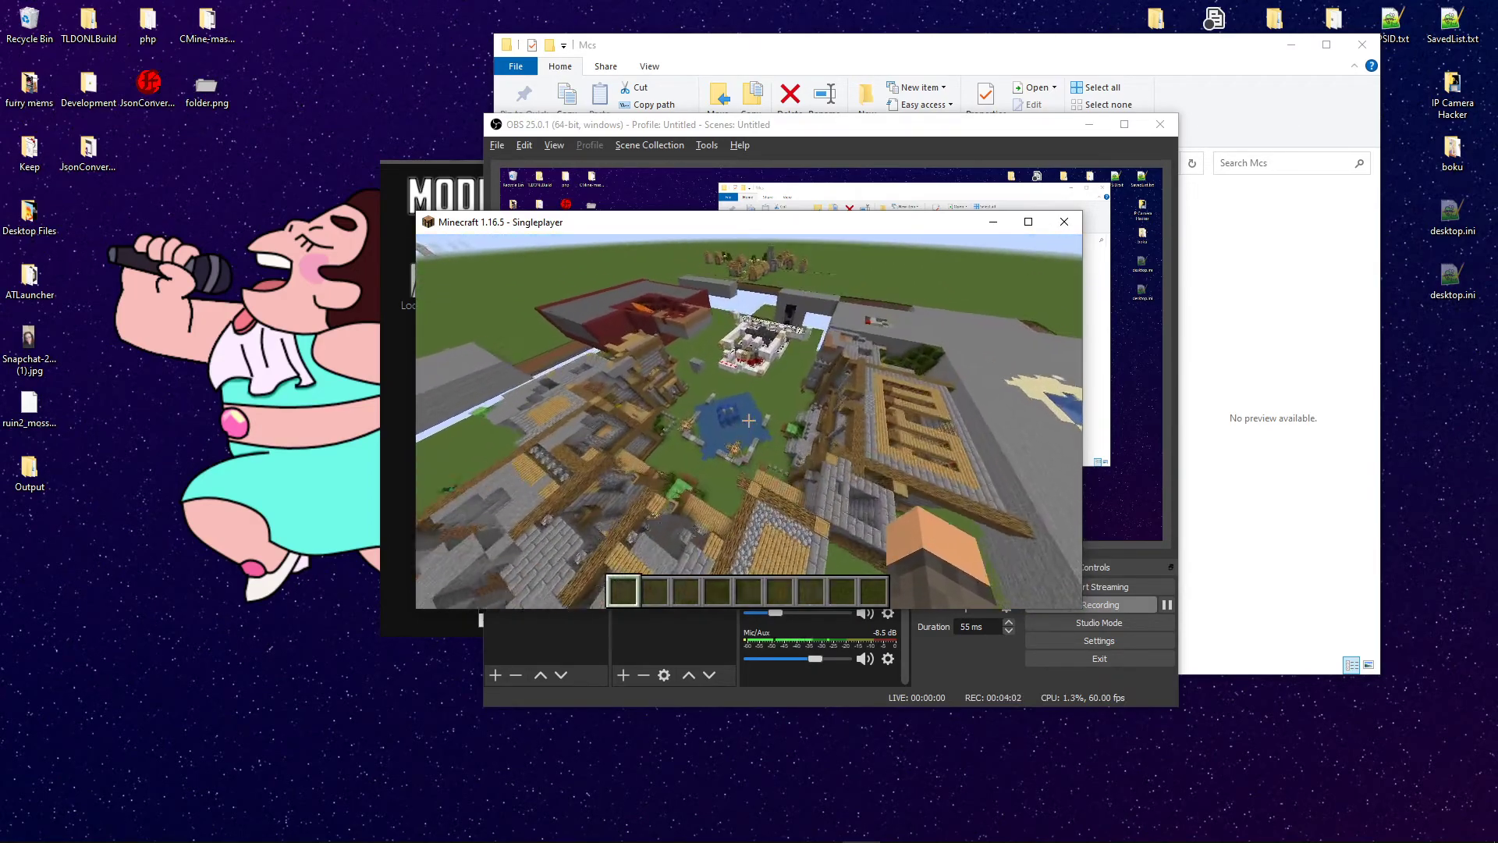
key(w)
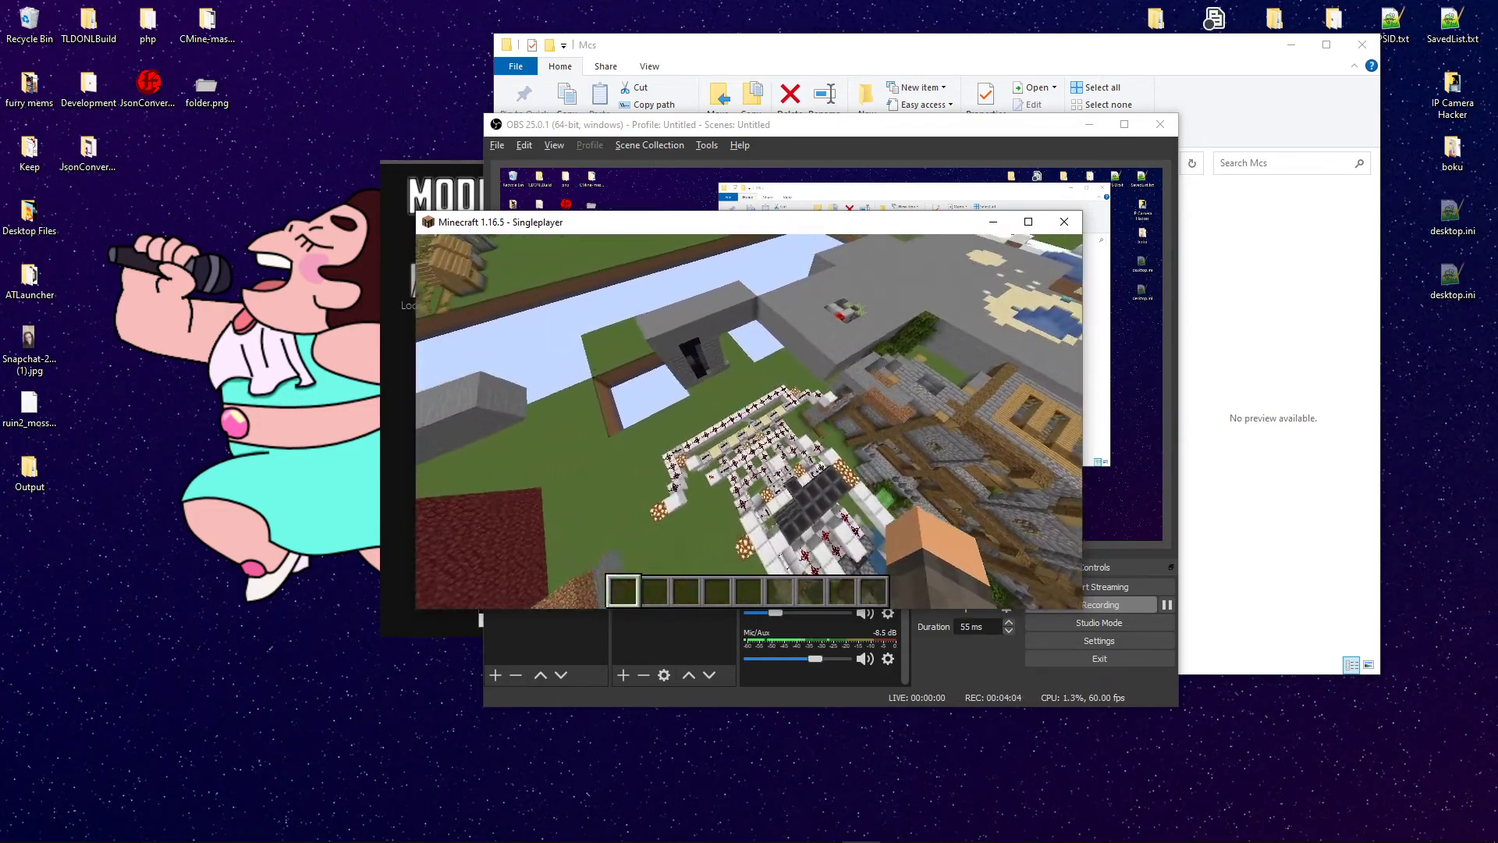
key(w)
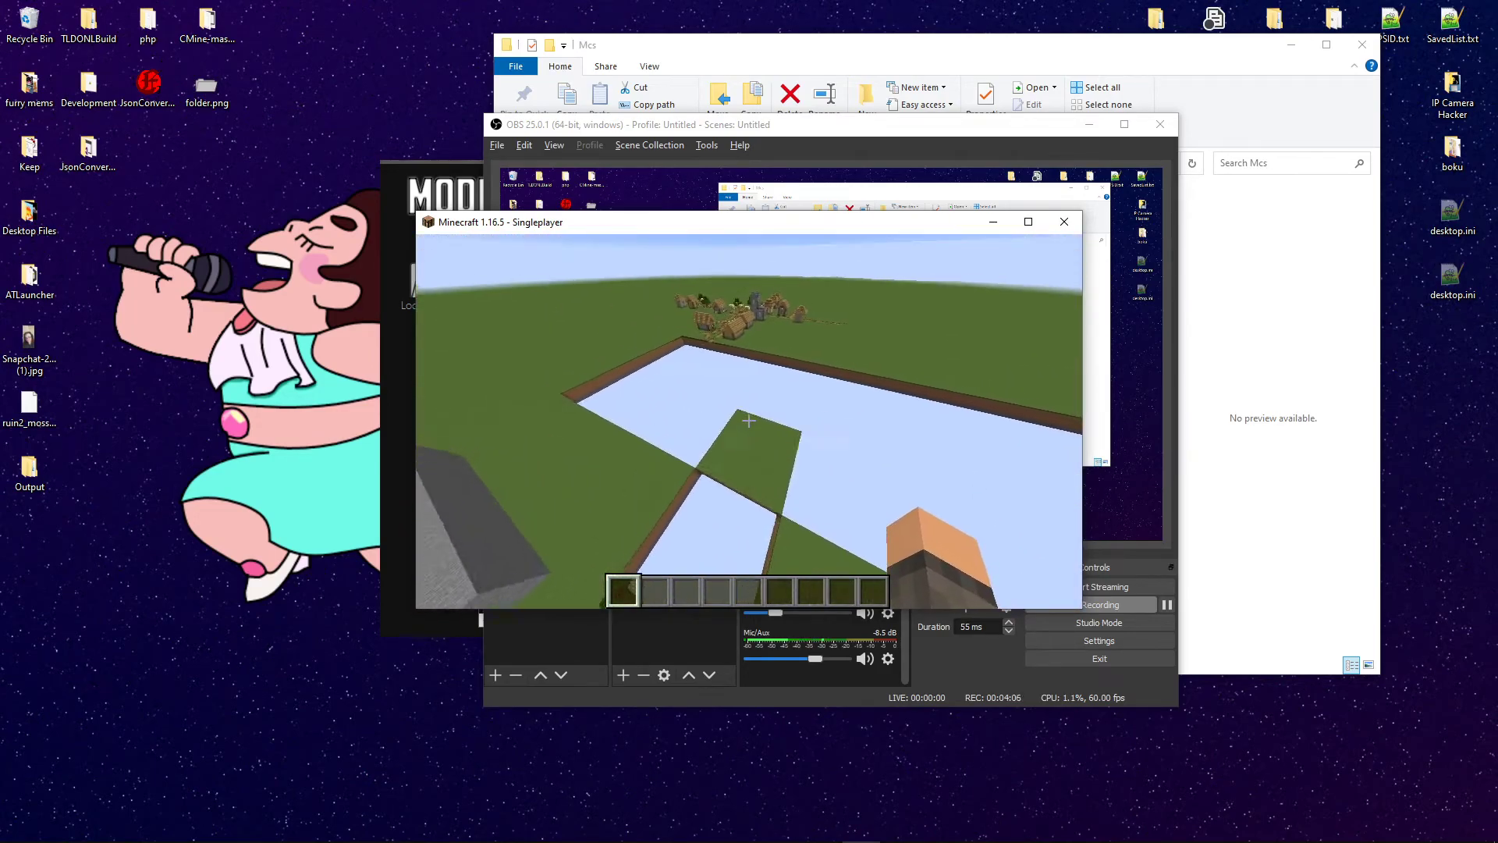
key(w)
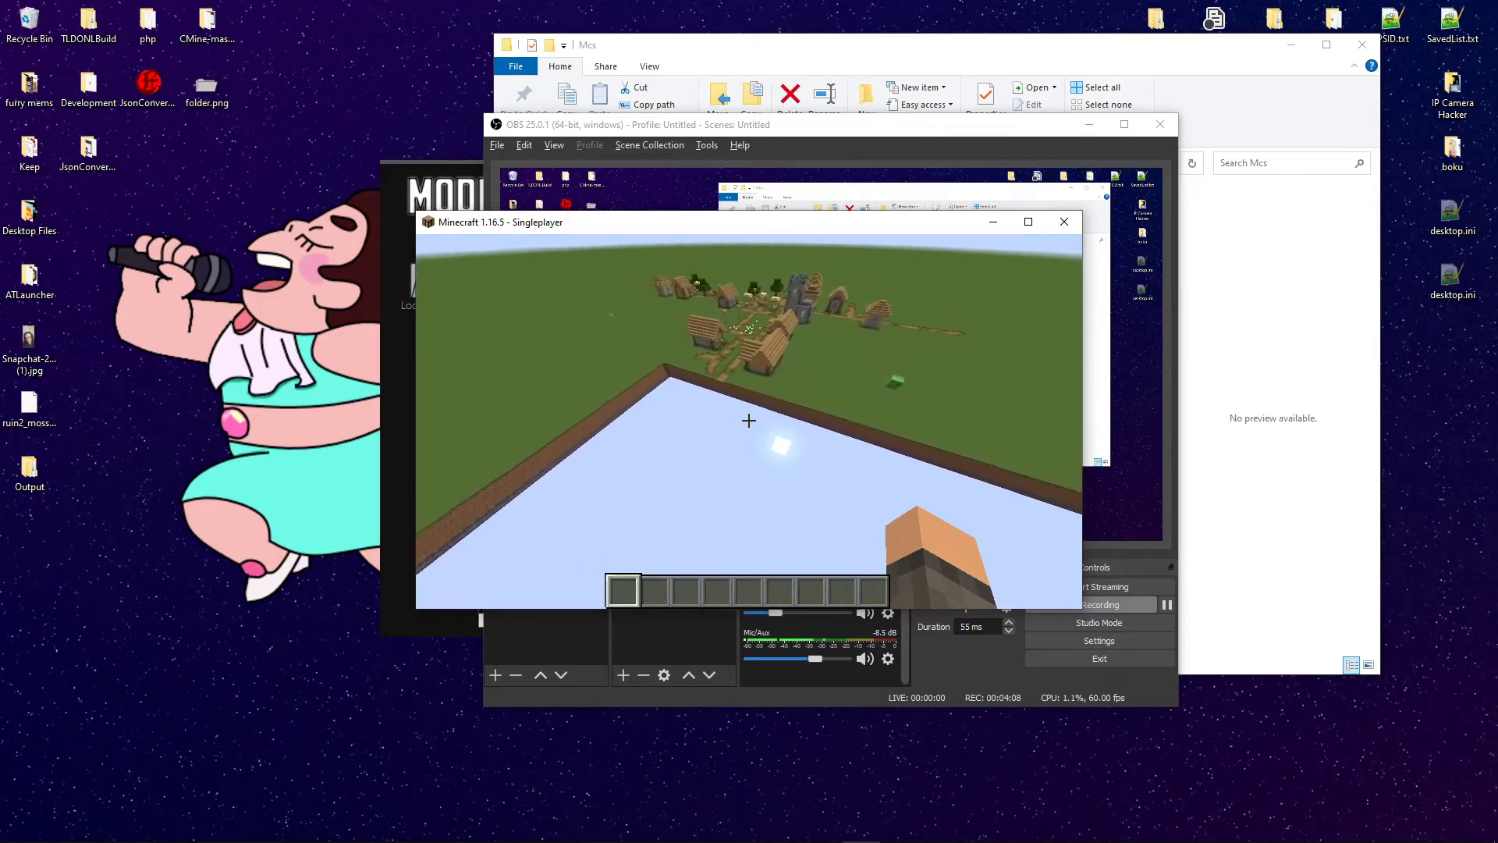
key(w)
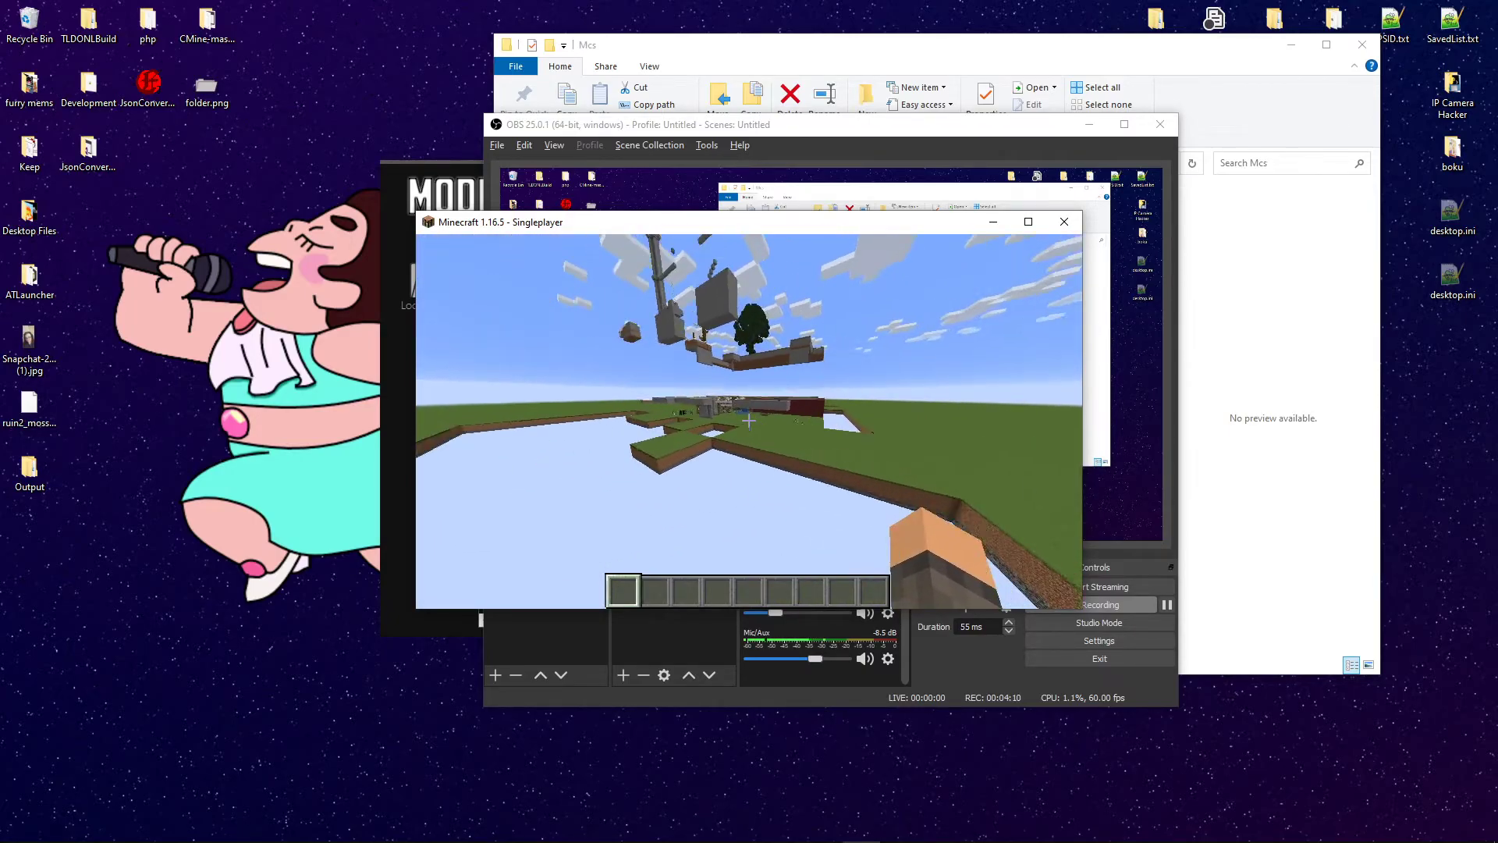
key(w)
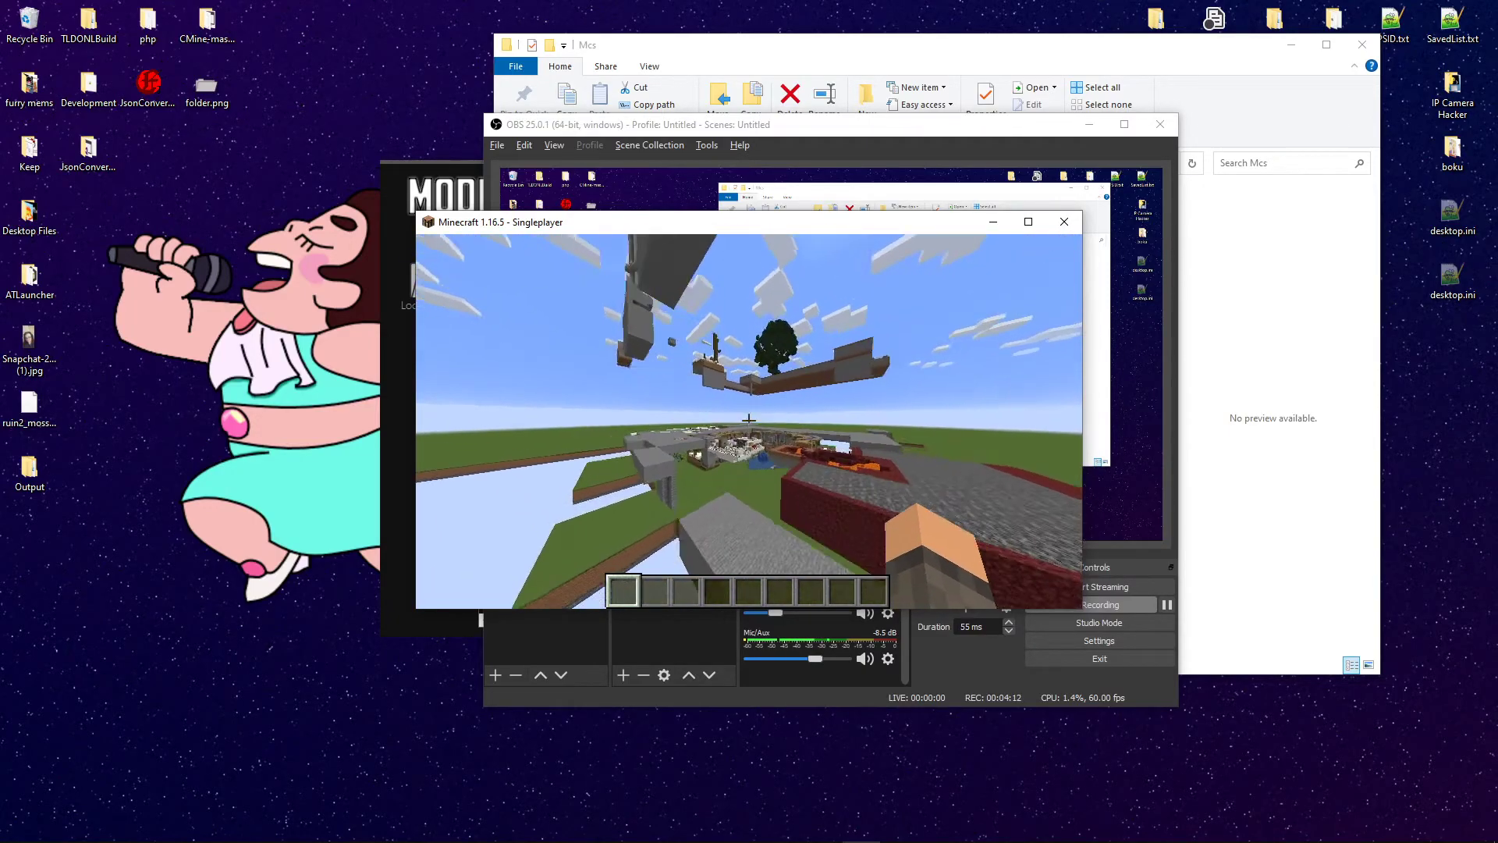
key(w)
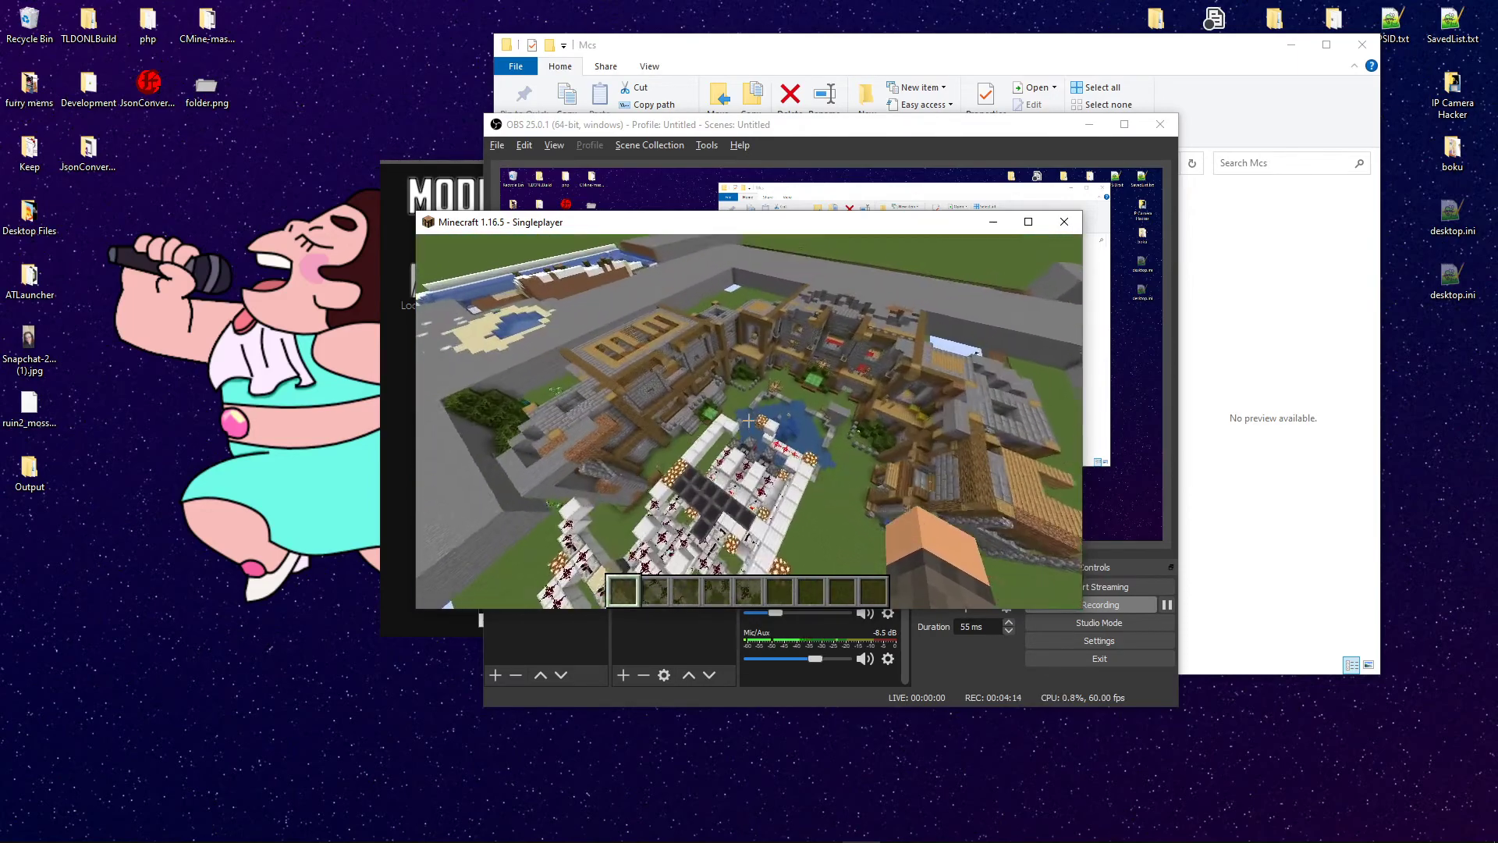
key(Escape)
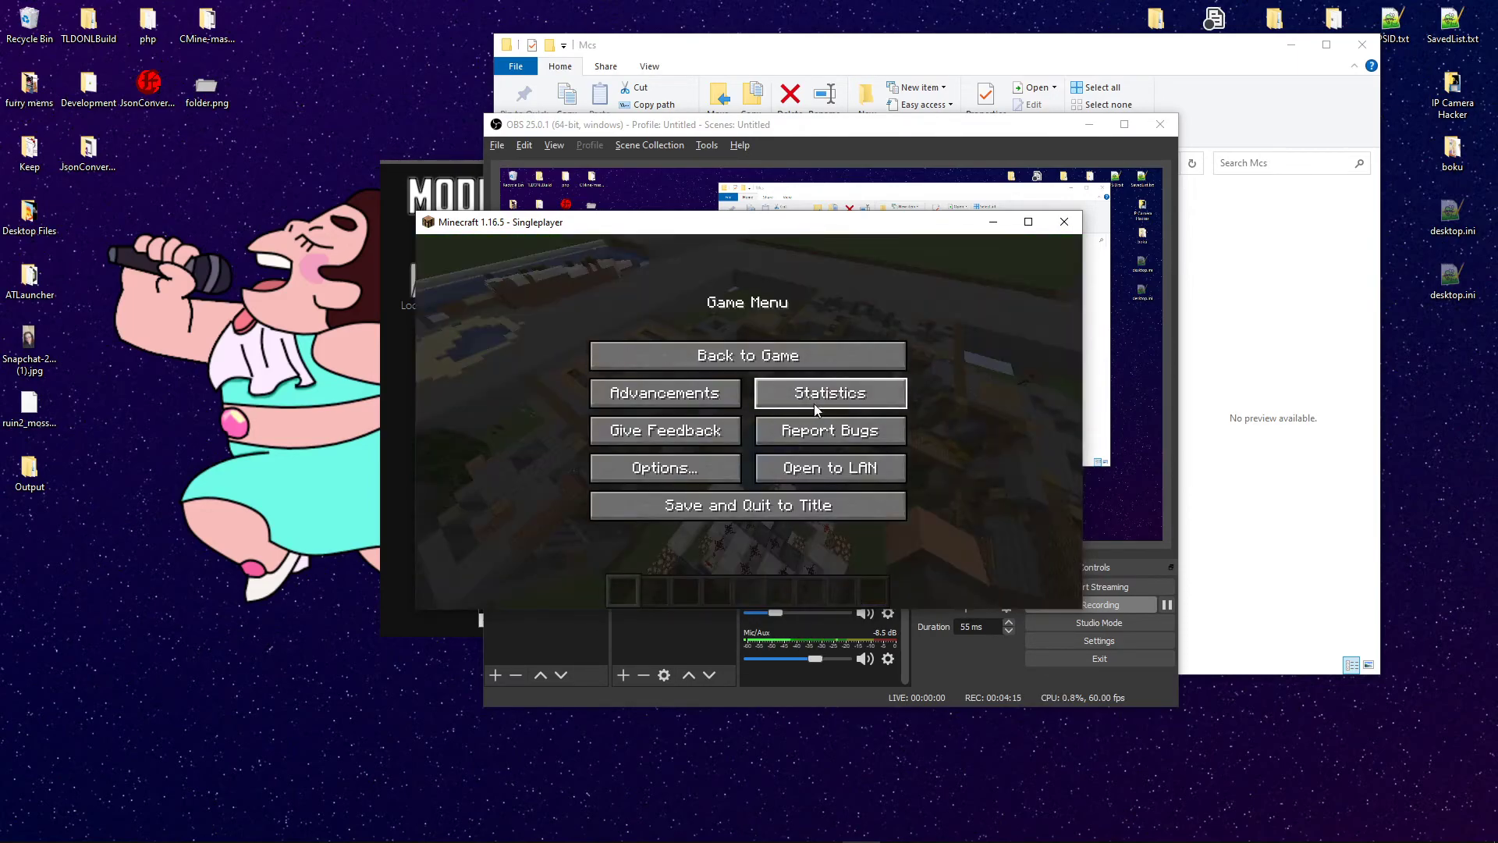
Step: Save the lobby world, quit to the title screen and close Minecraft 1.16.5
click(778, 510)
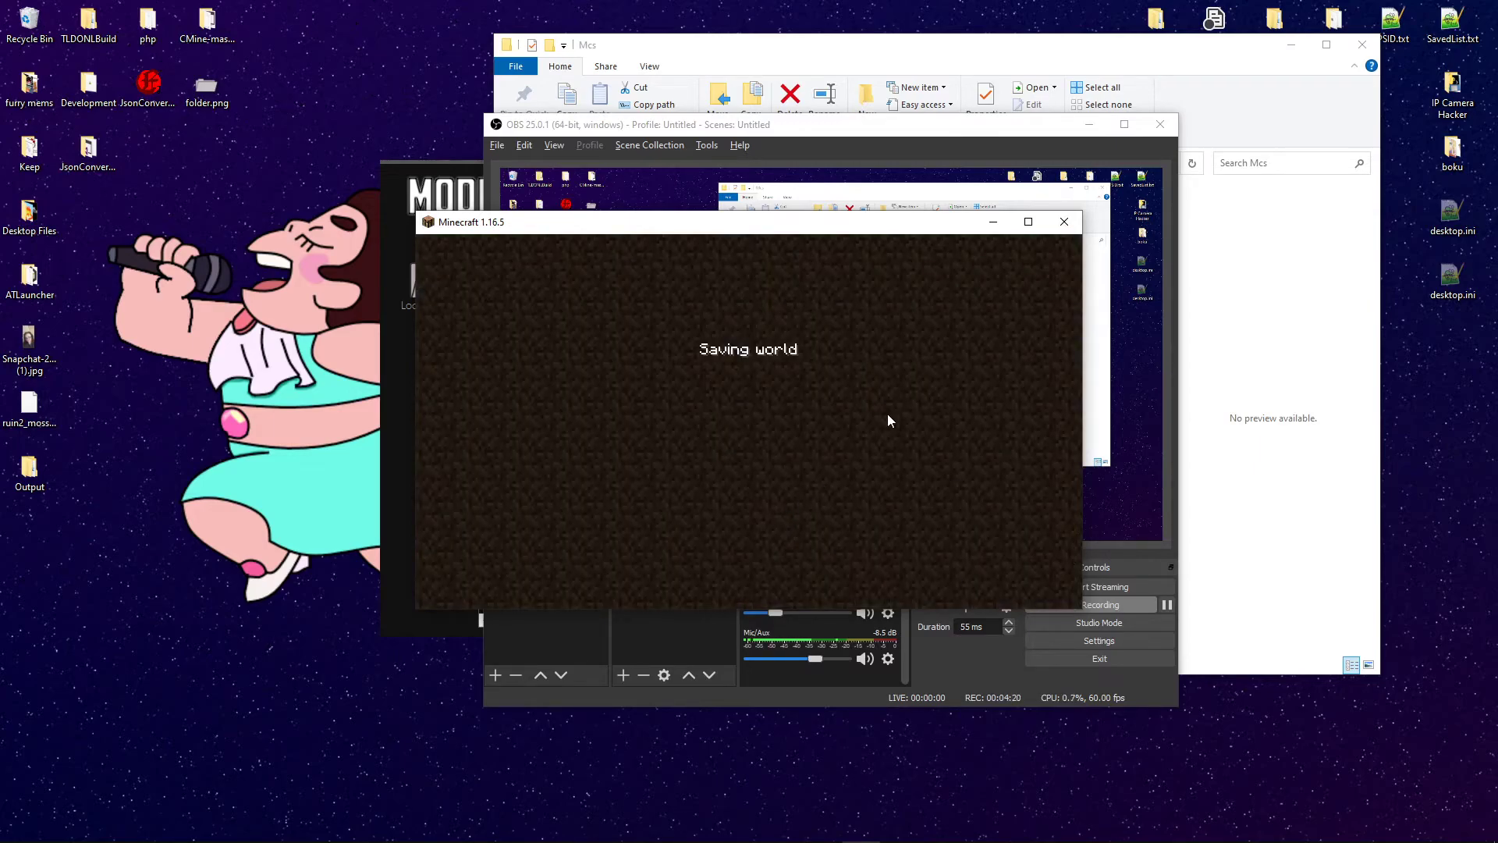
click(1064, 222)
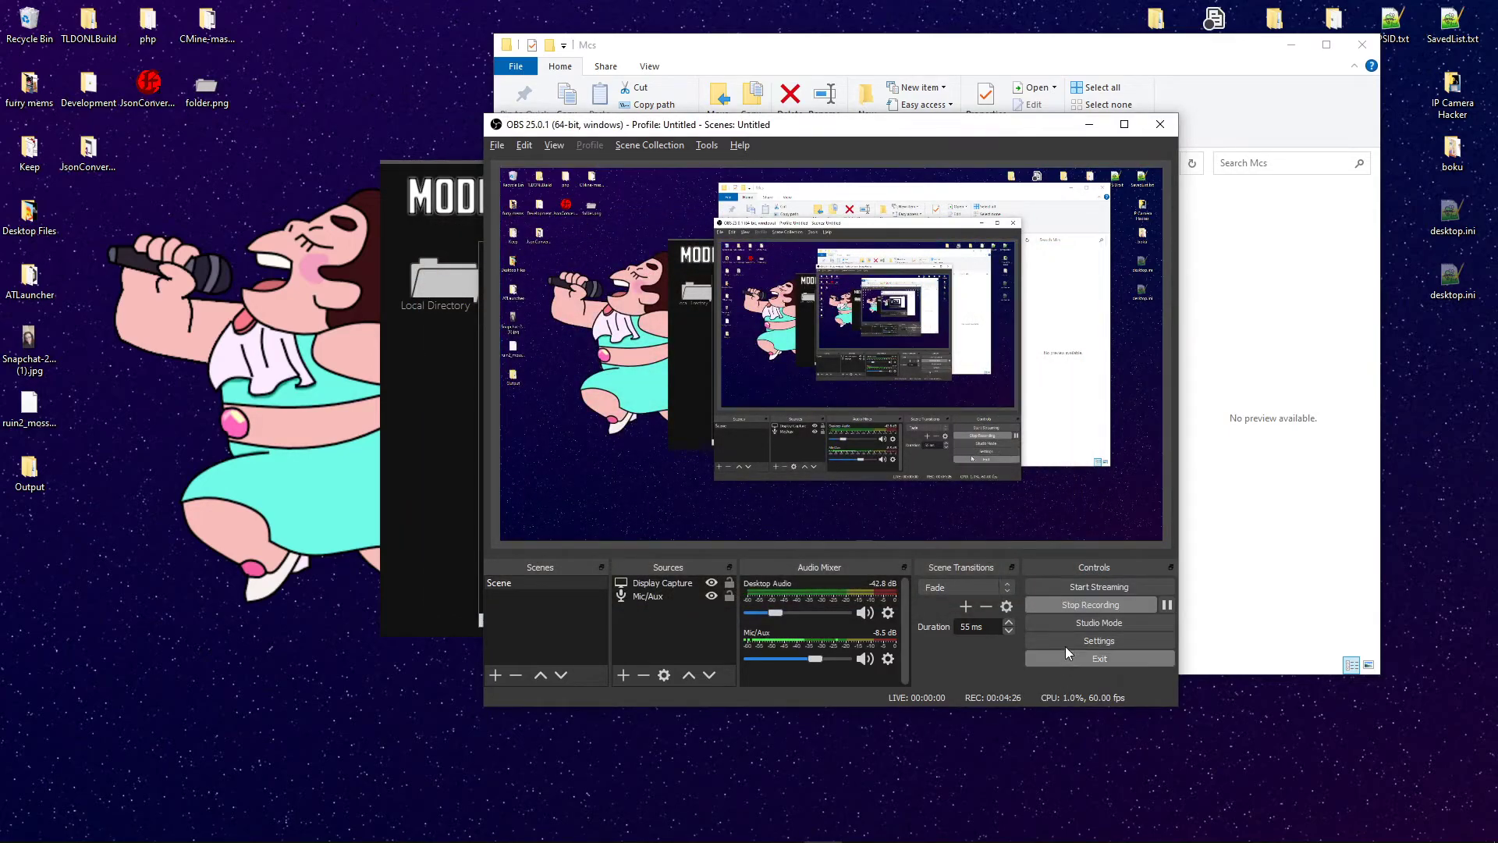
Step: Switch to the Mcs folder in File Explorer and rename the GAMEDATA file as Lobby.mcs
click(800, 67)
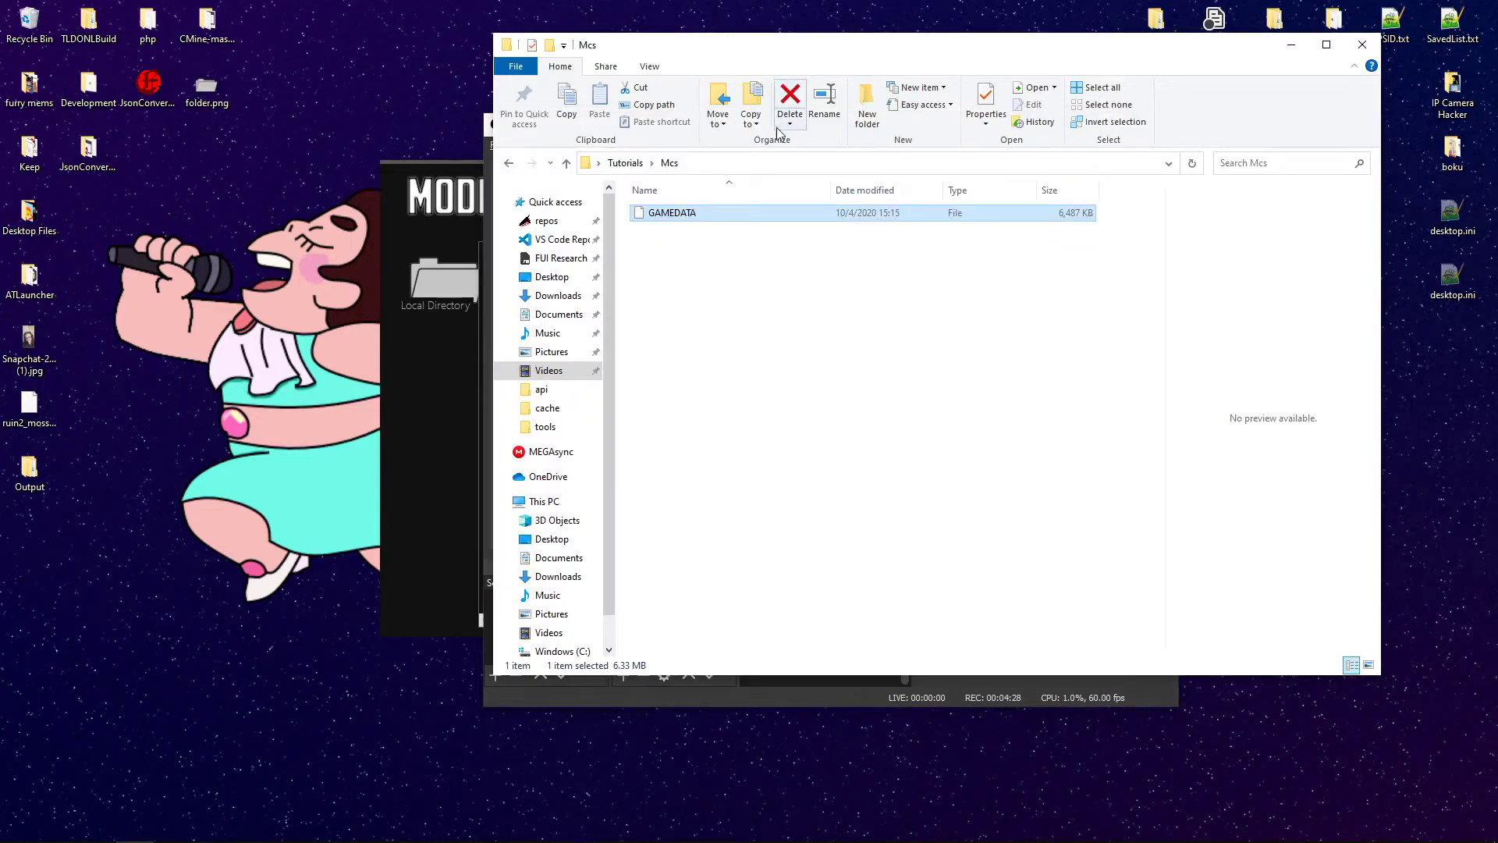
key(F2)
text(L)
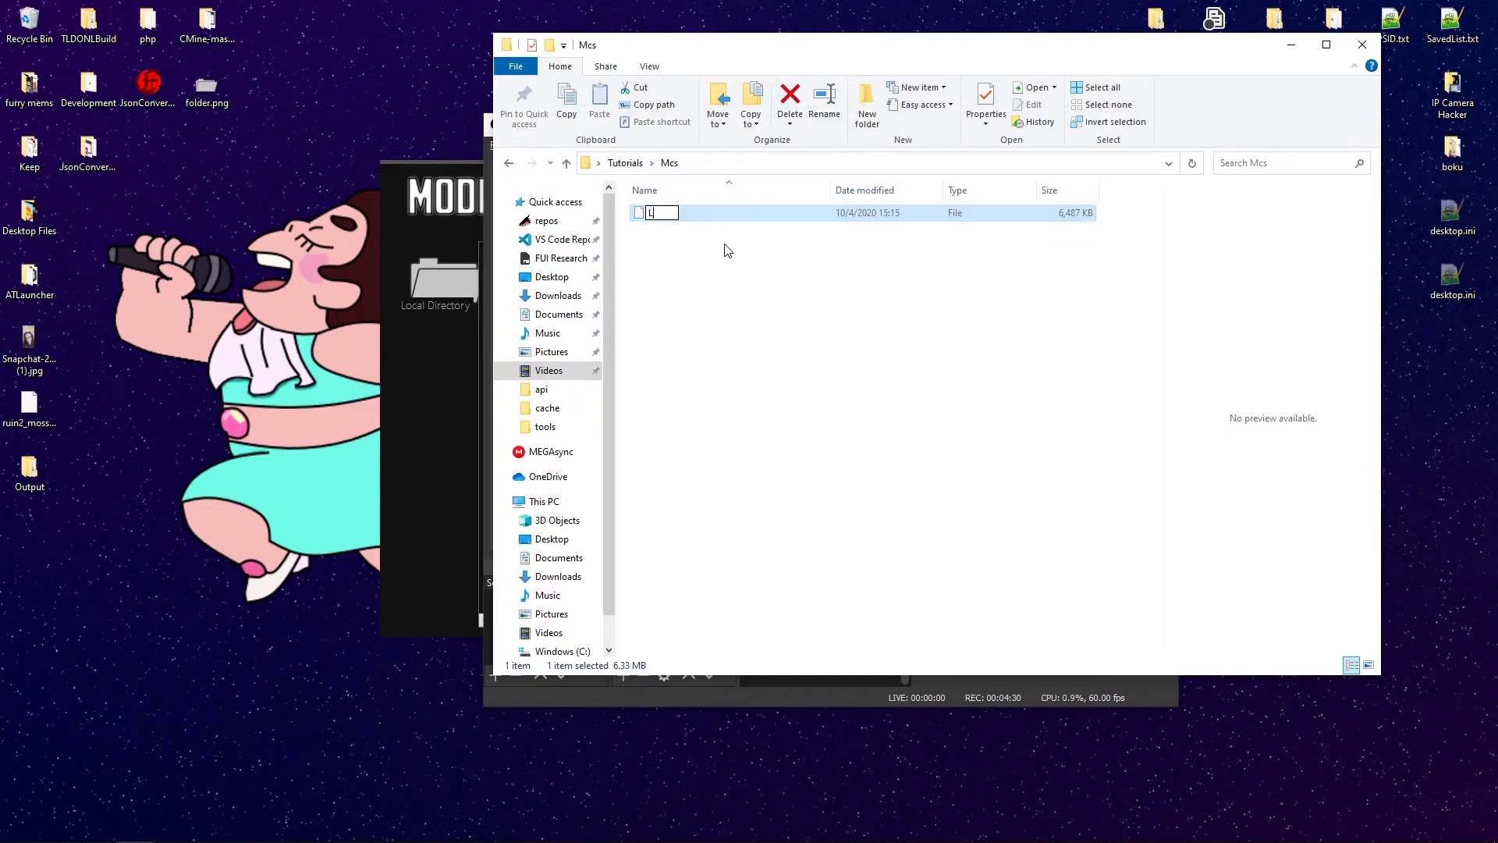
text(obby.mcs)
key(Return)
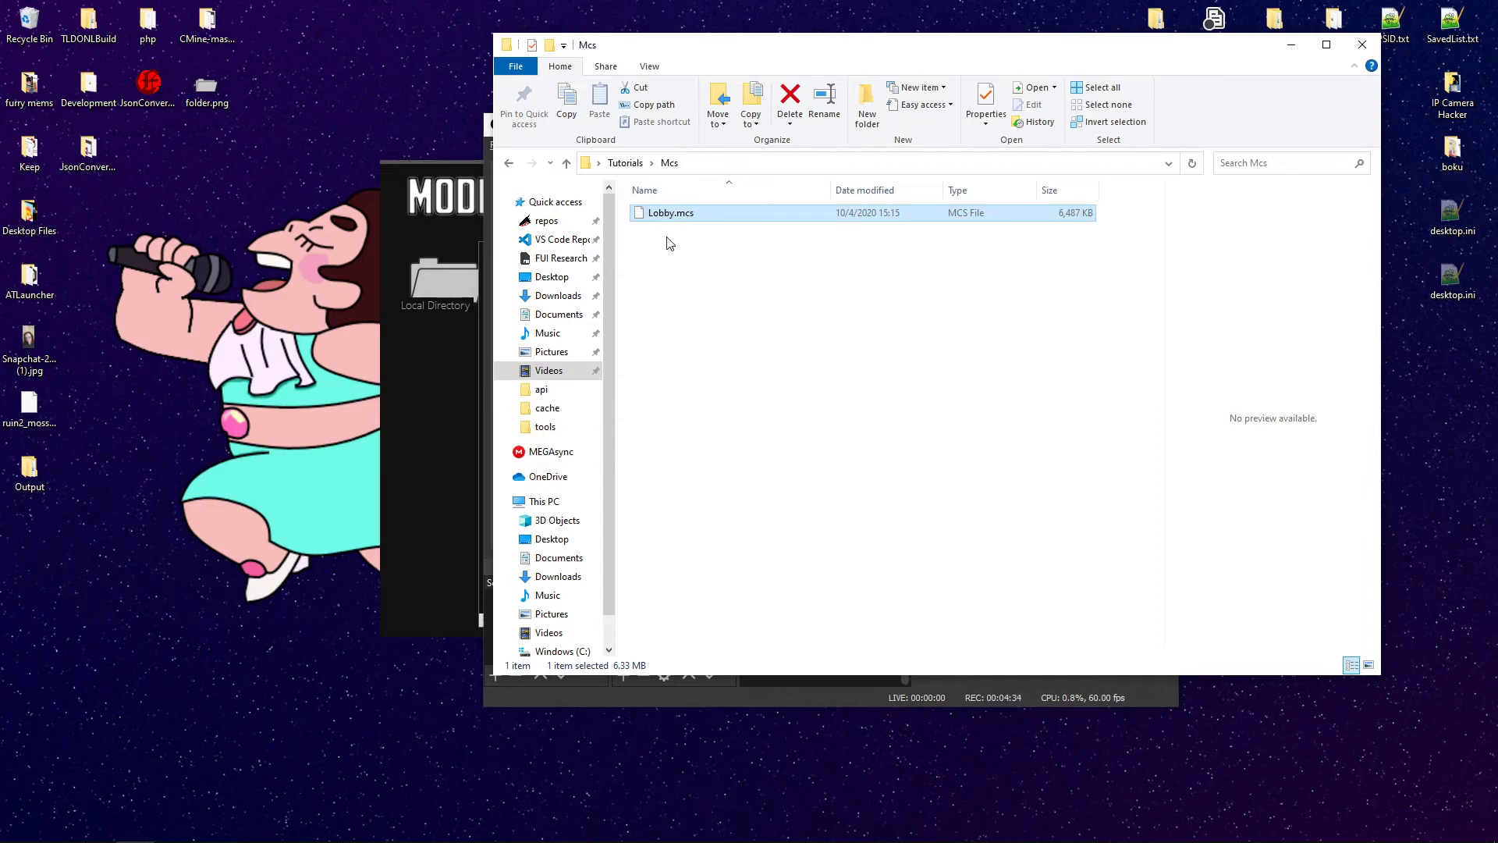
click(811, 705)
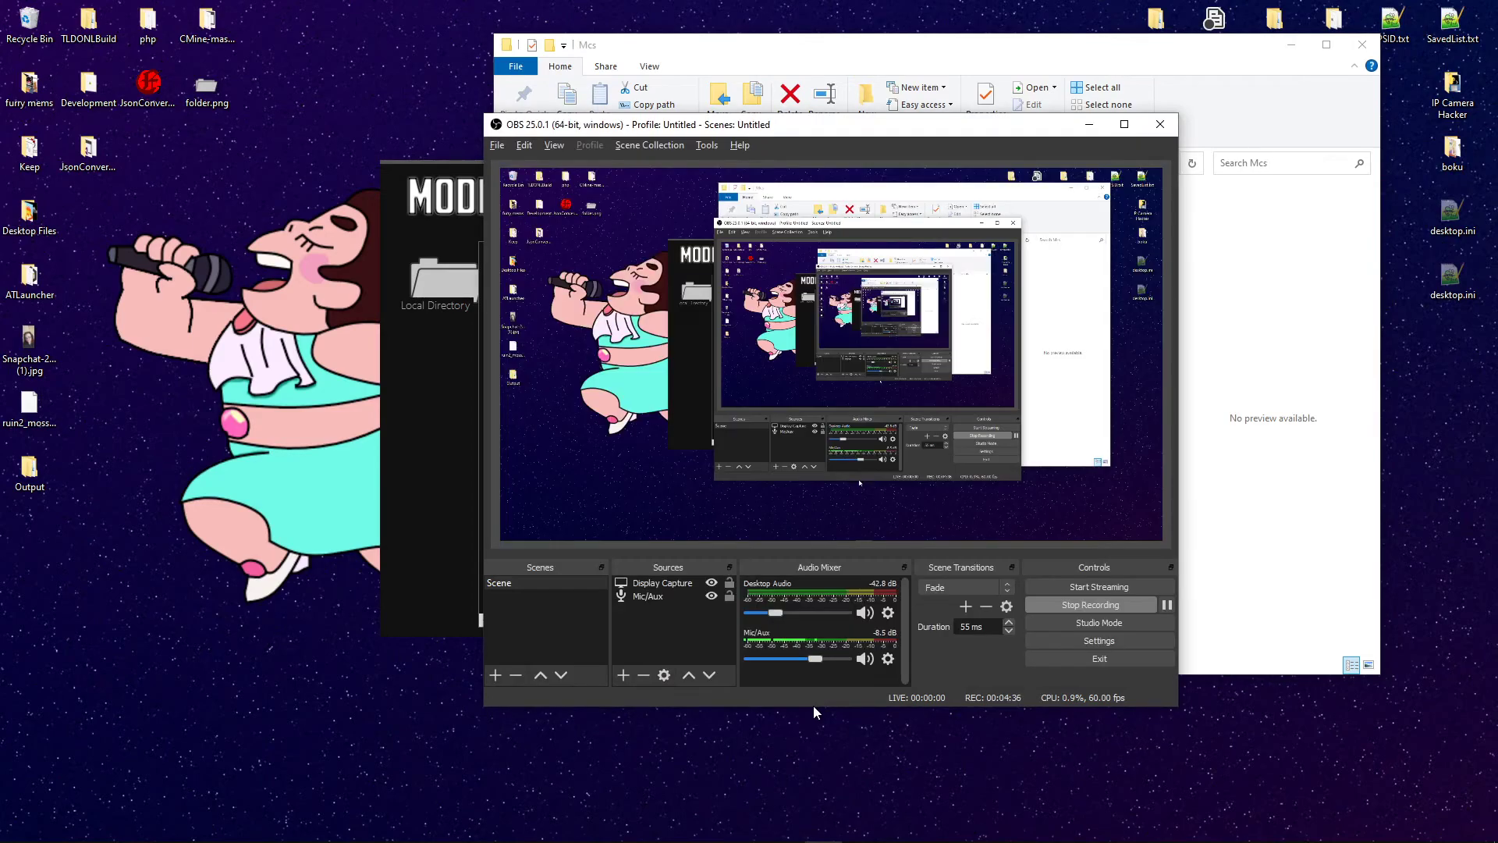